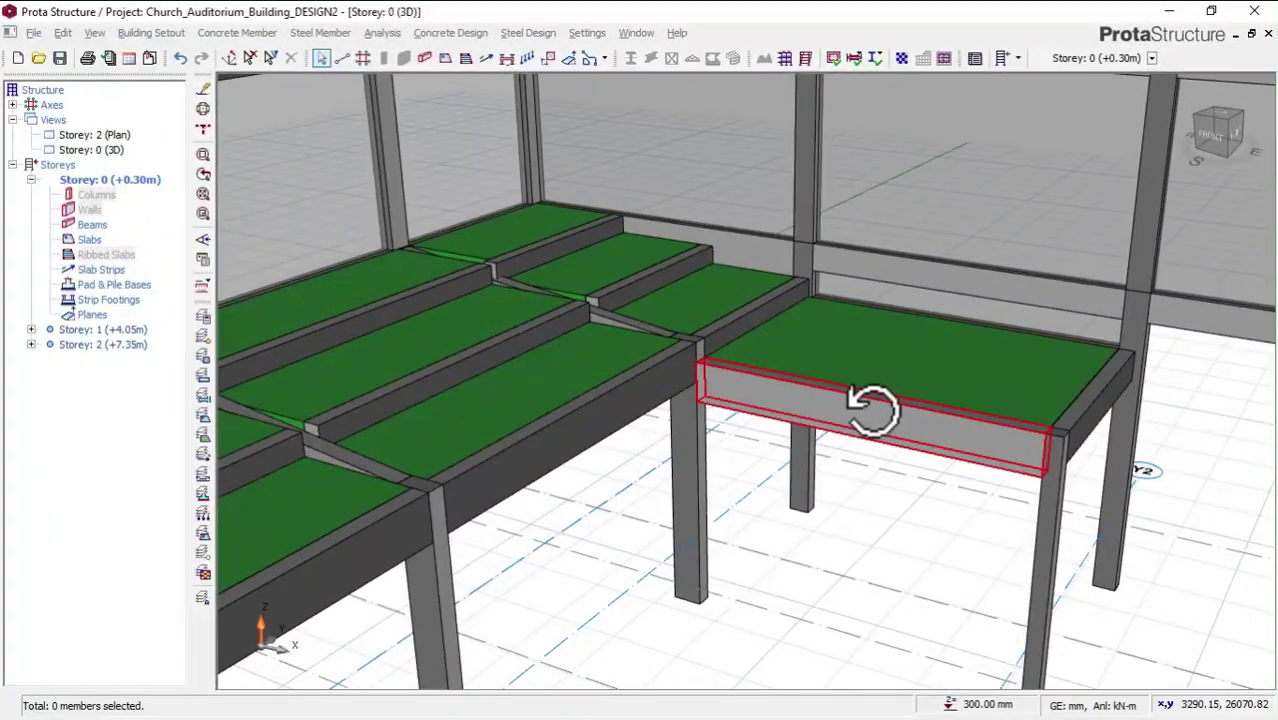
Examine the stepped gallery slabs and the lower corner slab in the 3D view of Church_Auditorium_Building_DESIGN2
{"action": "middle_click_drag", "start_coordinate": [873, 411], "coordinate": [833, 408], "text": "shift"}
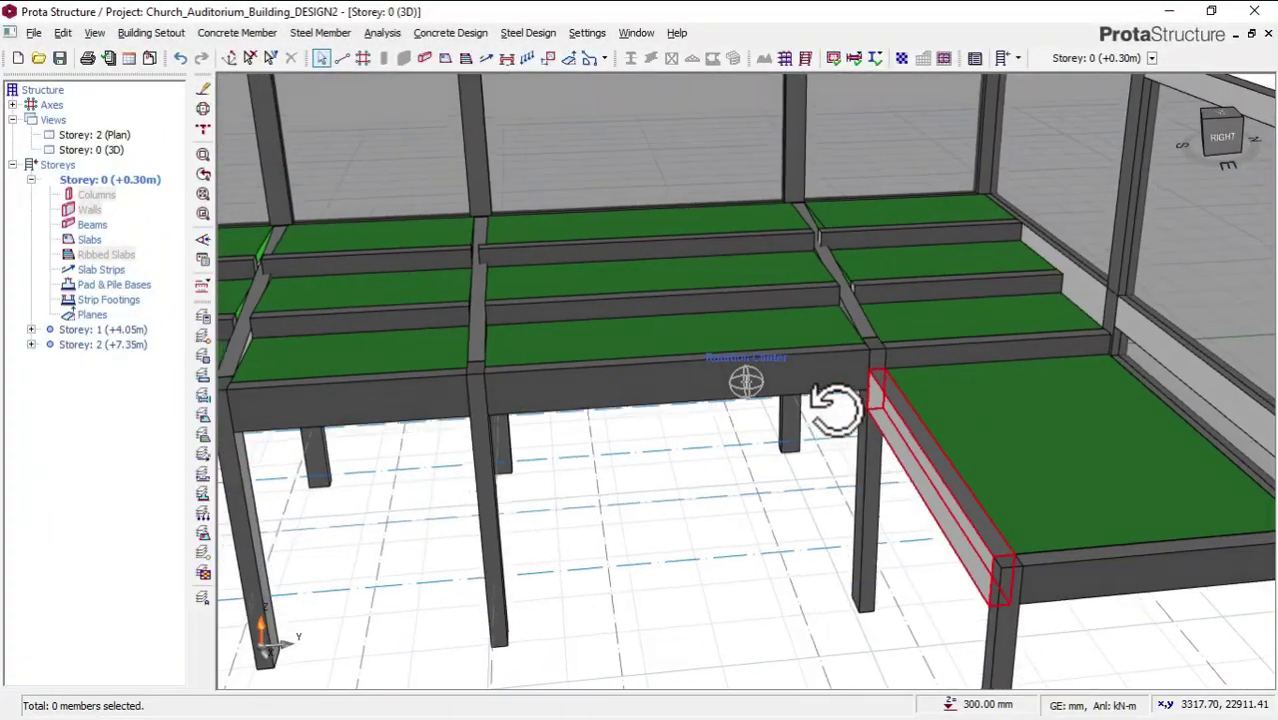
{"action": "middle_click_drag", "start_coordinate": [936, 408], "coordinate": [773, 432]}
{"action": "middle_click_drag", "start_coordinate": [653, 462], "coordinate": [816, 447]}
{"action": "middle_click_drag", "start_coordinate": [645, 494], "coordinate": [830, 432], "text": "shift"}
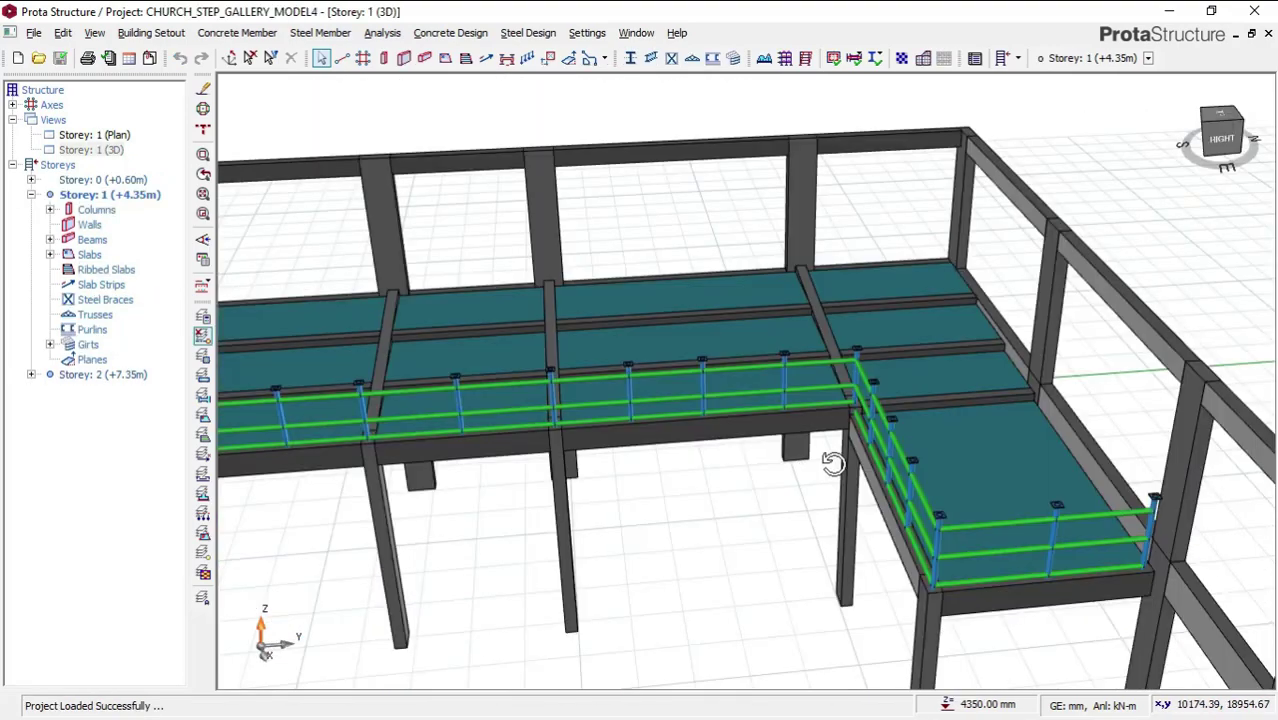
Inspect the railed stepped gallery and its corner platform in the CHURCH_STEP_GALLERY_MODEL4 project from several angles
{"action": "middle_click_drag", "start_coordinate": [830, 457], "coordinate": [890, 451]}
{"action": "scroll", "coordinate": [815, 430], "scroll_direction": "up", "scroll_amount": 3}
{"action": "scroll", "coordinate": [806, 428], "scroll_direction": "down", "scroll_amount": 1}
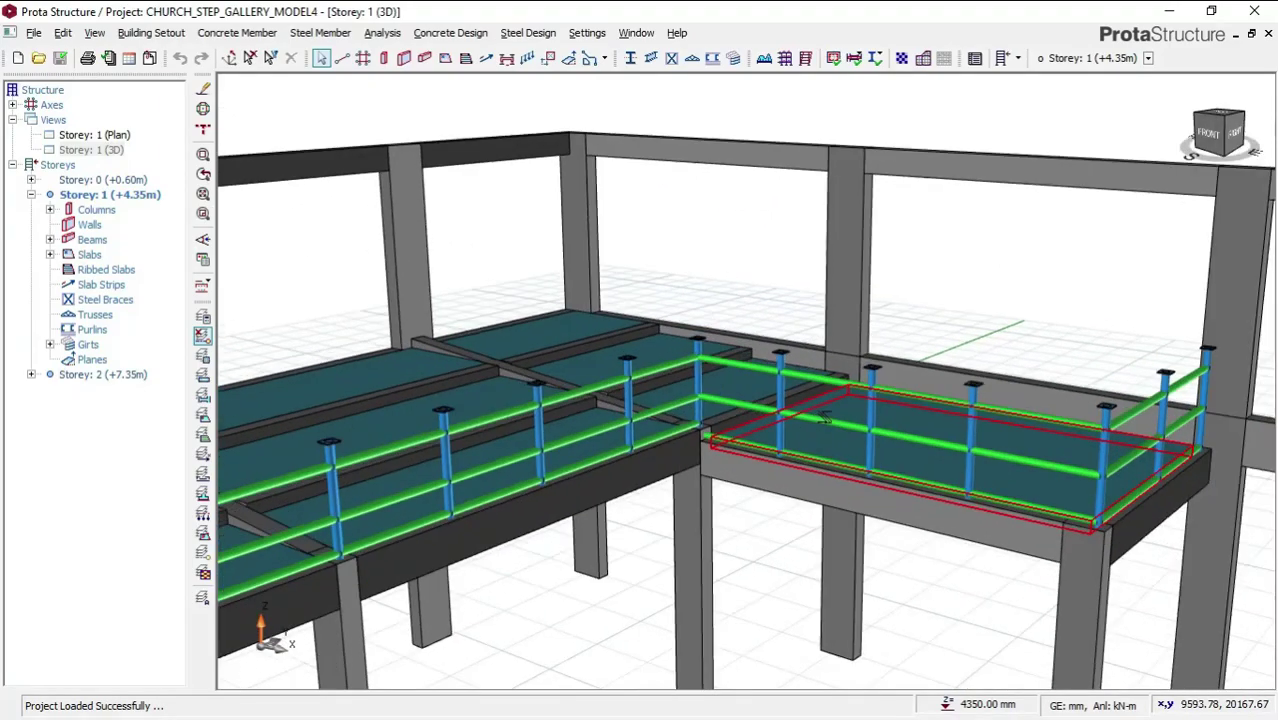
{"action": "scroll", "coordinate": [823, 418], "scroll_direction": "down", "scroll_amount": 2}
{"action": "middle_click_drag", "start_coordinate": [823, 418], "coordinate": [600, 440]}
{"action": "scroll", "coordinate": [754, 426], "scroll_direction": "down", "scroll_amount": 1}
{"action": "middle_click_drag", "start_coordinate": [941, 502], "coordinate": [800, 430]}
{"action": "scroll", "coordinate": [930, 487], "scroll_direction": "down", "scroll_amount": 1}
{"action": "scroll", "coordinate": [900, 445], "scroll_direction": "down", "scroll_amount": 1}
{"action": "mouse_move", "coordinate": [1040, 515]}
{"action": "middle_mouse_down"}
{"action": "mouse_move", "coordinate": [966, 487]}
{"action": "mouse_move", "coordinate": [993, 515]}
{"action": "middle_mouse_up"}
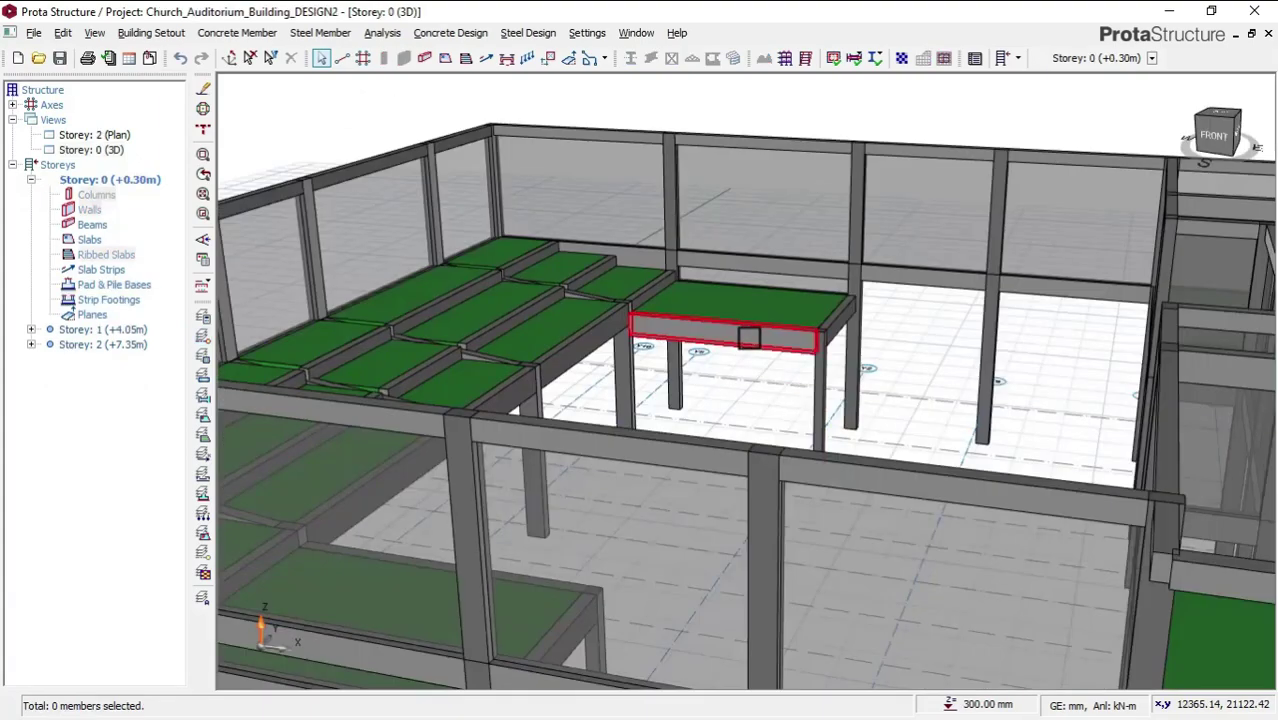
Compare the gallery's corner platform in Church_Auditorium_Building_DESIGN2 with the railed one in CHURCH_STEP_GALLERY_MODEL4
{"action": "scroll", "coordinate": [749, 338], "scroll_direction": "up", "scroll_amount": 1}
{"action": "middle_click_drag", "start_coordinate": [750, 340], "coordinate": [770, 440]}
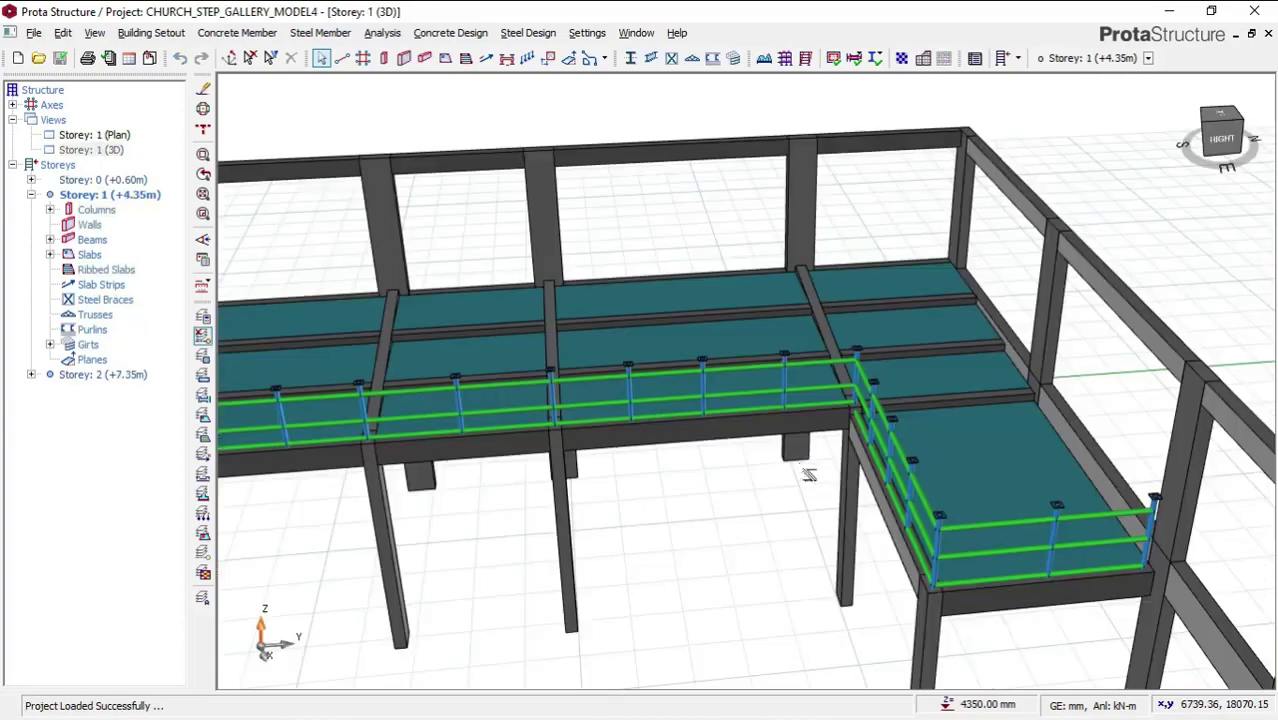
{"action": "middle_click_drag", "start_coordinate": [830, 455], "coordinate": [672, 443]}
{"action": "scroll", "coordinate": [815, 430], "scroll_direction": "up", "scroll_amount": 3}
{"action": "scroll", "coordinate": [808, 420], "scroll_direction": "down", "scroll_amount": 3}
{"action": "scroll", "coordinate": [760, 426], "scroll_direction": "down", "scroll_amount": 2}
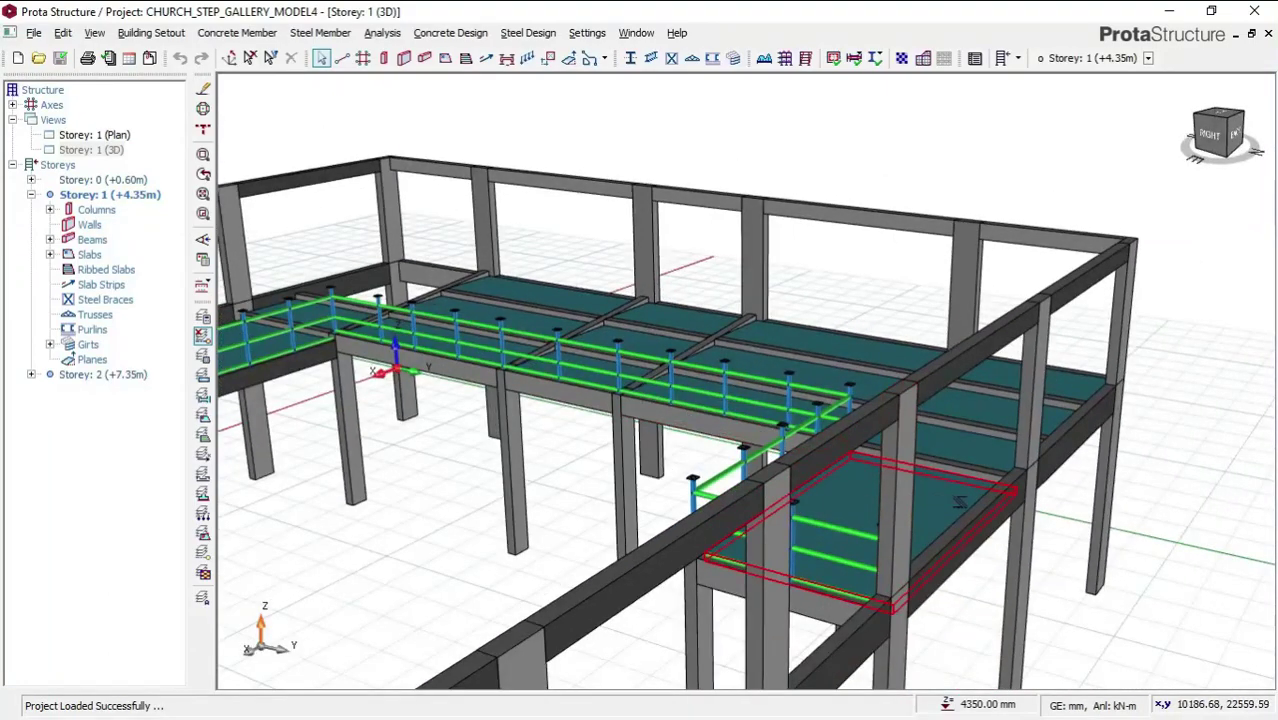
{"action": "scroll", "coordinate": [958, 503], "scroll_direction": "up", "scroll_amount": 2}
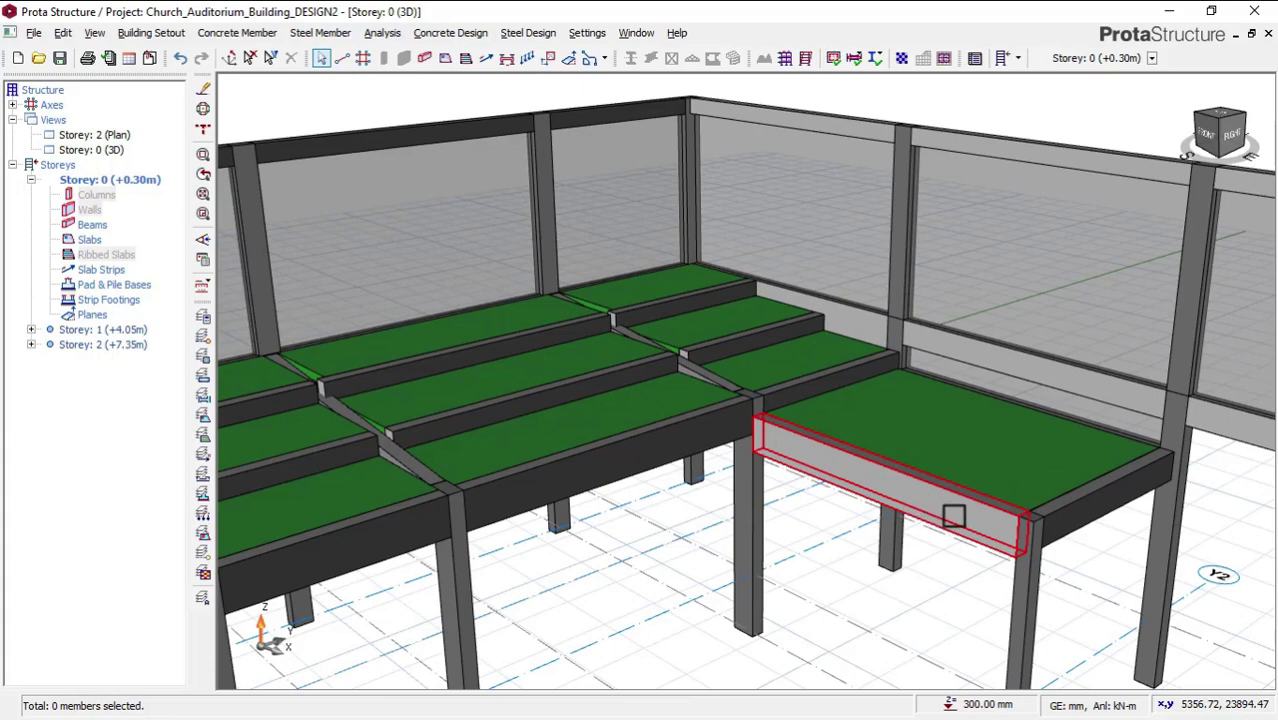
Inspect the corner slab, its edge beams and the adjoining gallery steps in Church_Auditorium_Building_DESIGN2
{"action": "scroll", "coordinate": [765, 437], "scroll_direction": "down", "scroll_amount": 1}
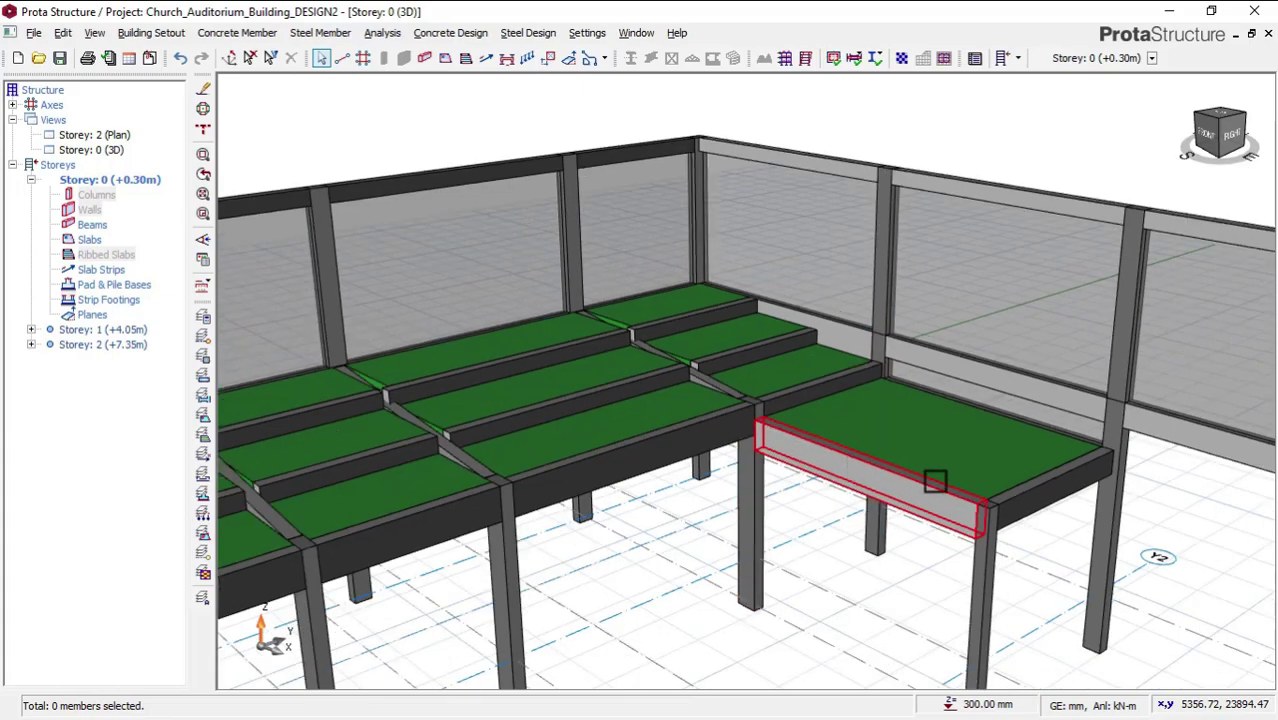
{"action": "scroll", "coordinate": [964, 486], "scroll_direction": "up", "scroll_amount": 2}
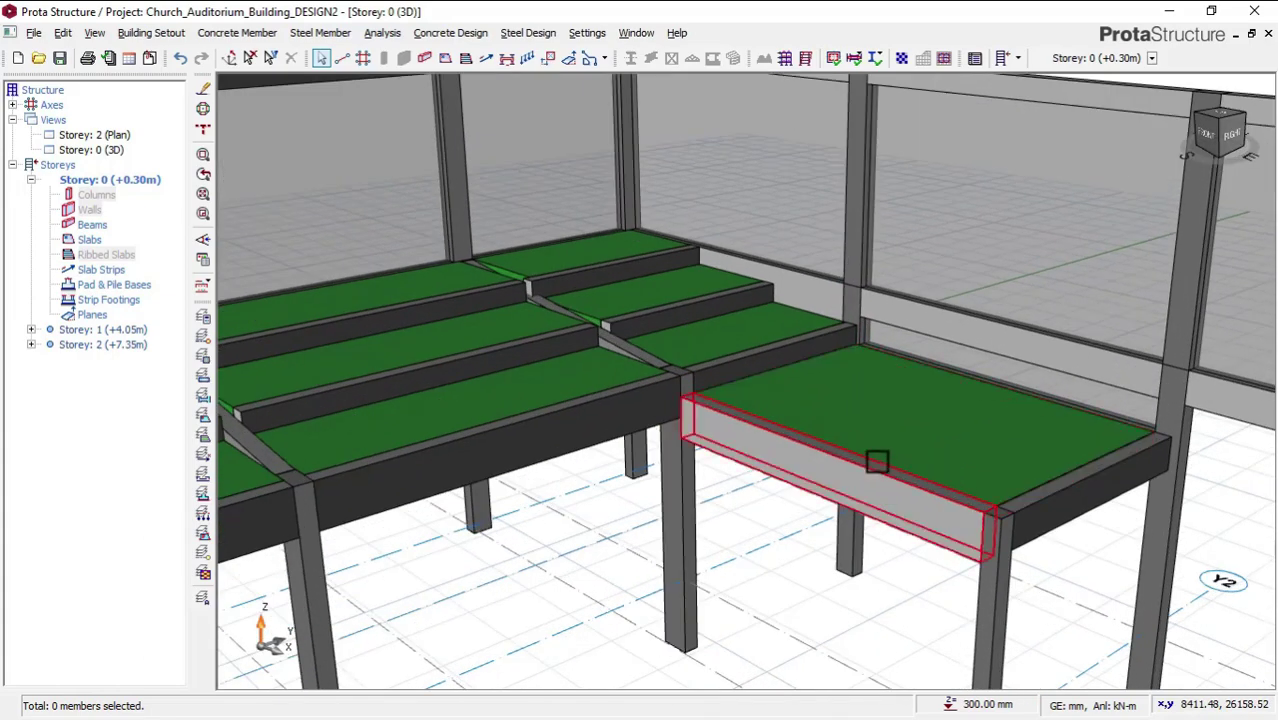
{"action": "scroll", "coordinate": [887, 414], "scroll_direction": "down", "scroll_amount": 3}
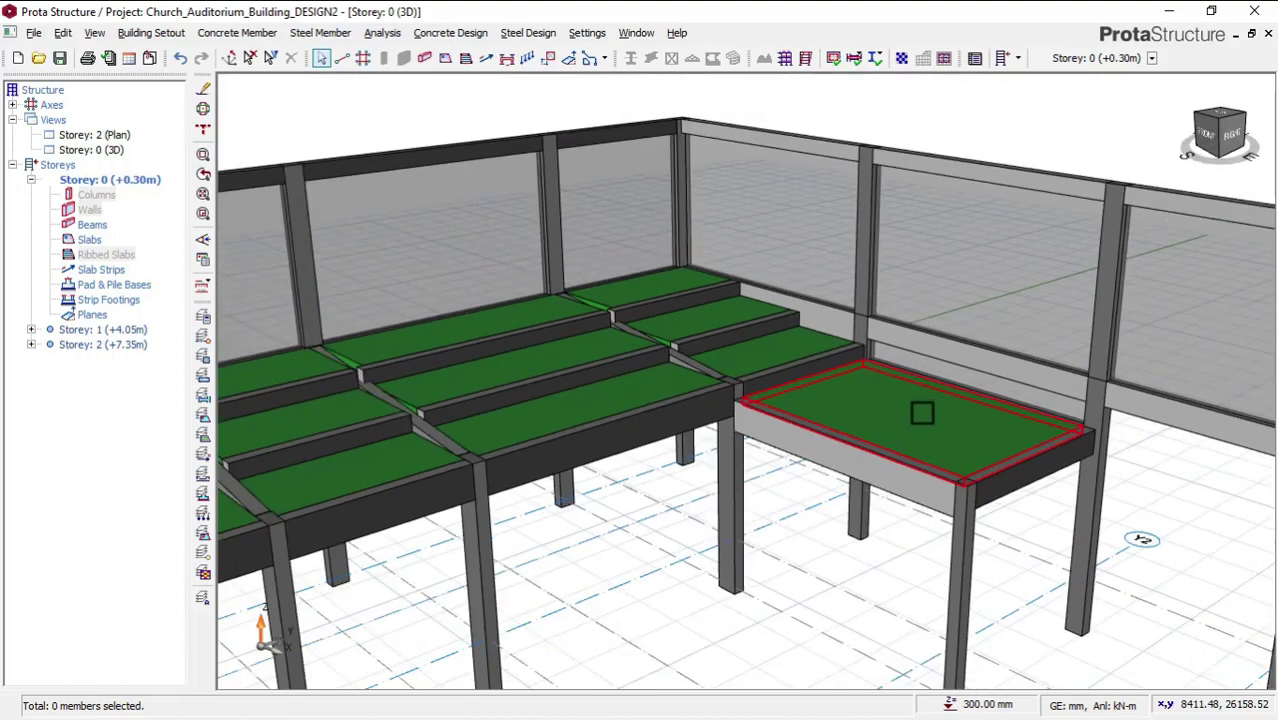
{"action": "scroll", "coordinate": [818, 365], "scroll_direction": "up", "scroll_amount": 1}
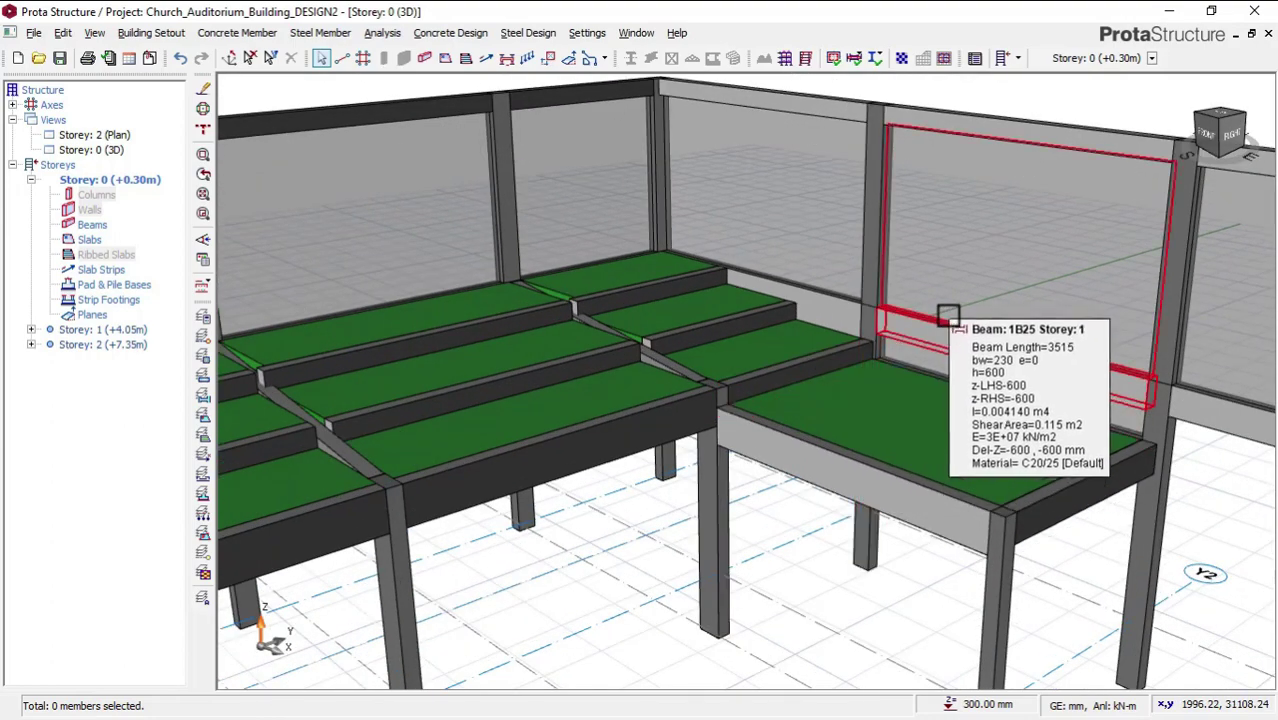
{"action": "scroll", "coordinate": [940, 360], "scroll_direction": "up", "scroll_amount": 1}
{"action": "scroll", "coordinate": [930, 460], "scroll_direction": "up", "scroll_amount": 1}
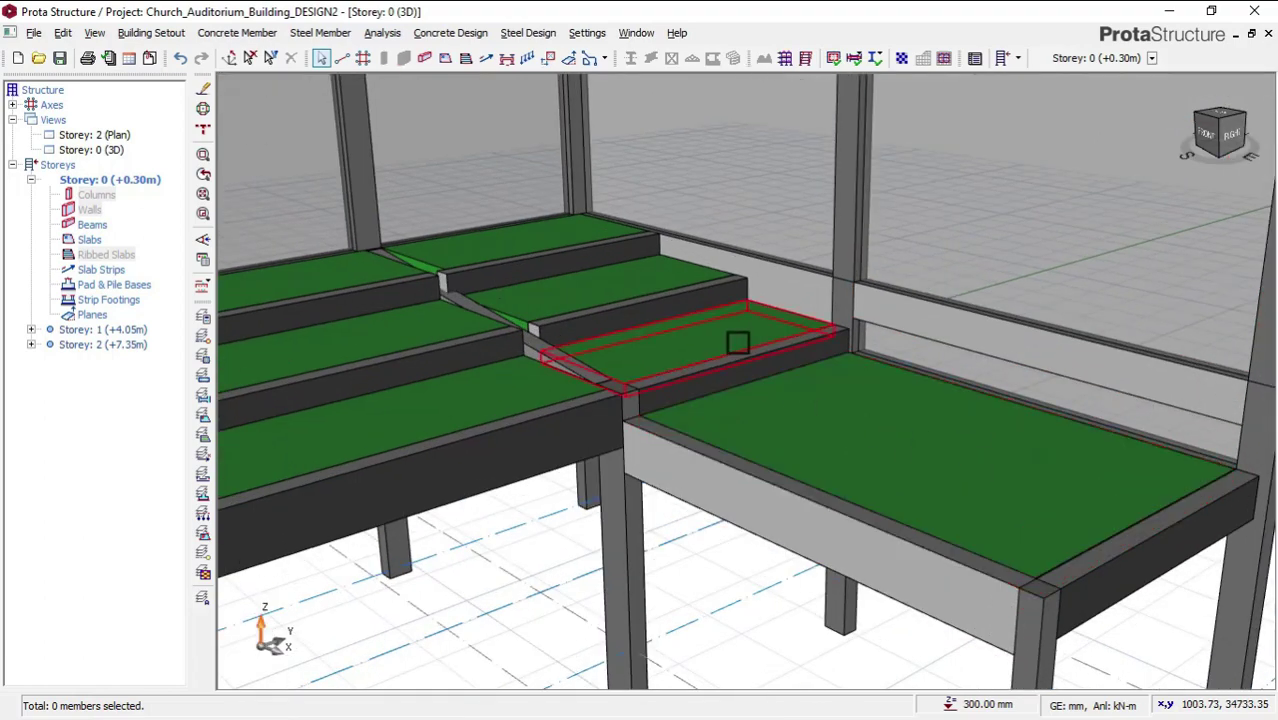
{"action": "middle_click_drag", "start_coordinate": [738, 356], "coordinate": [717, 409]}
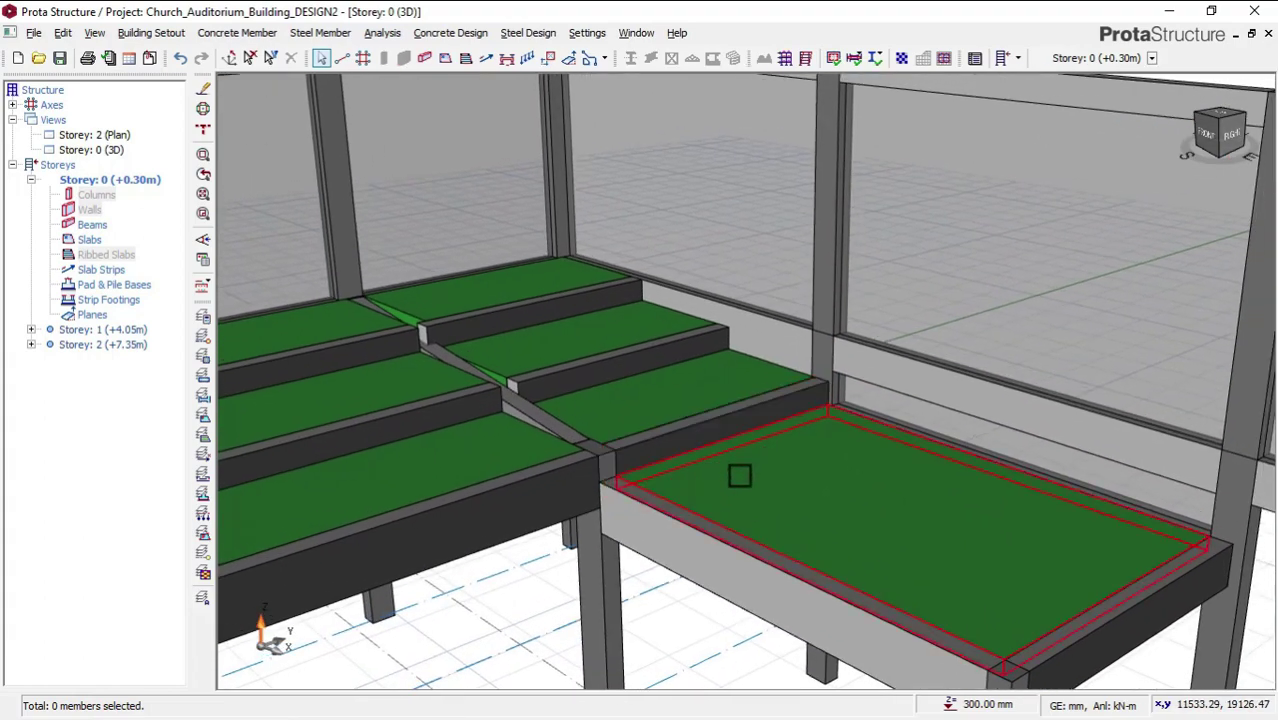
{"action": "scroll", "coordinate": [797, 481], "scroll_direction": "down", "scroll_amount": 3}
{"action": "scroll", "coordinate": [842, 461], "scroll_direction": "up", "scroll_amount": 3}
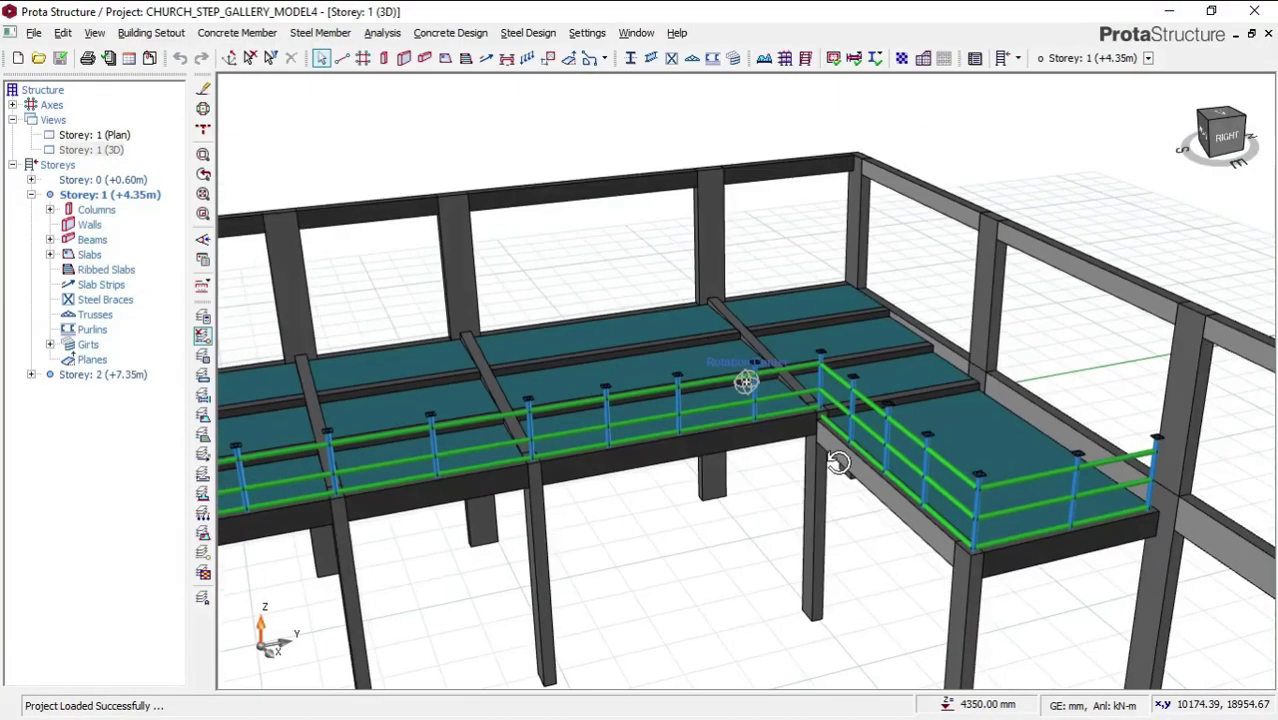
Check the gallery railing in CHURCH_STEP_GALLERY_MODEL4 against the unrailed edge beam of the corner slab in Church_Auditorium_Building_DESIGN2
{"action": "middle_click_drag", "start_coordinate": [827, 456], "coordinate": [679, 442]}
{"action": "scroll", "coordinate": [815, 432], "scroll_direction": "up", "scroll_amount": 2}
{"action": "scroll", "coordinate": [807, 422], "scroll_direction": "down", "scroll_amount": 2}
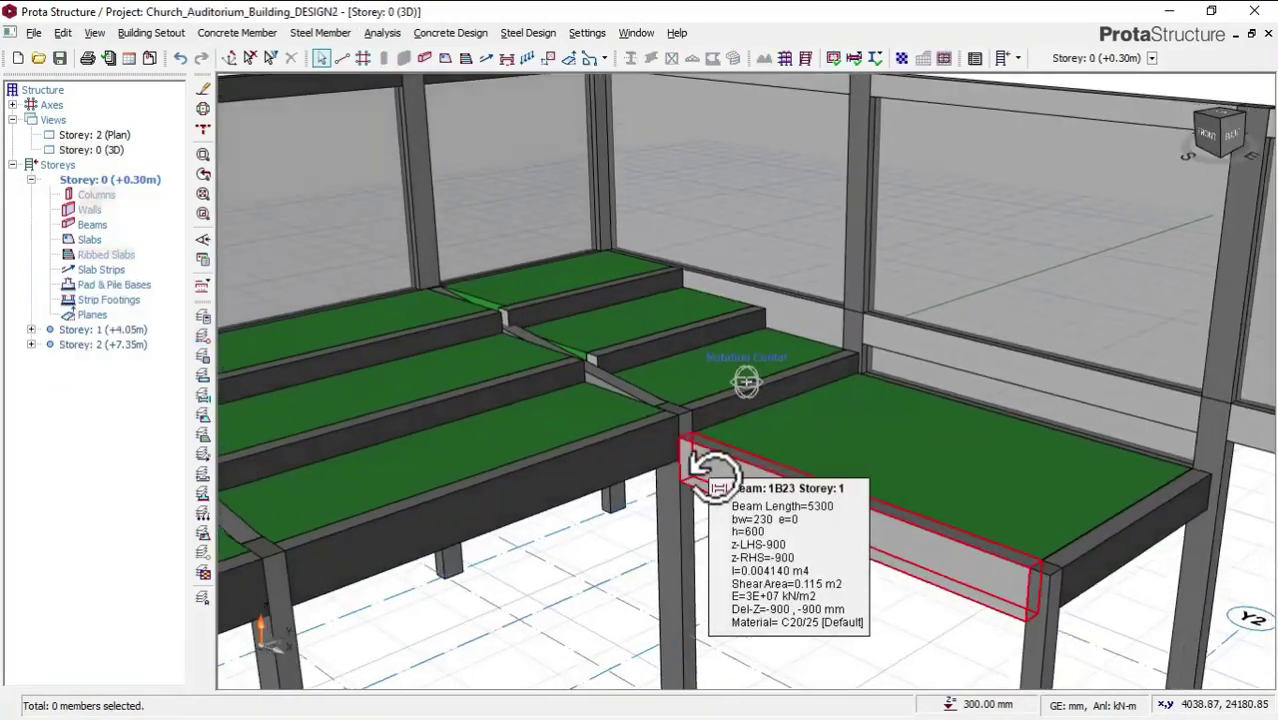
{"action": "middle_click_drag", "start_coordinate": [713, 469], "coordinate": [718, 472]}
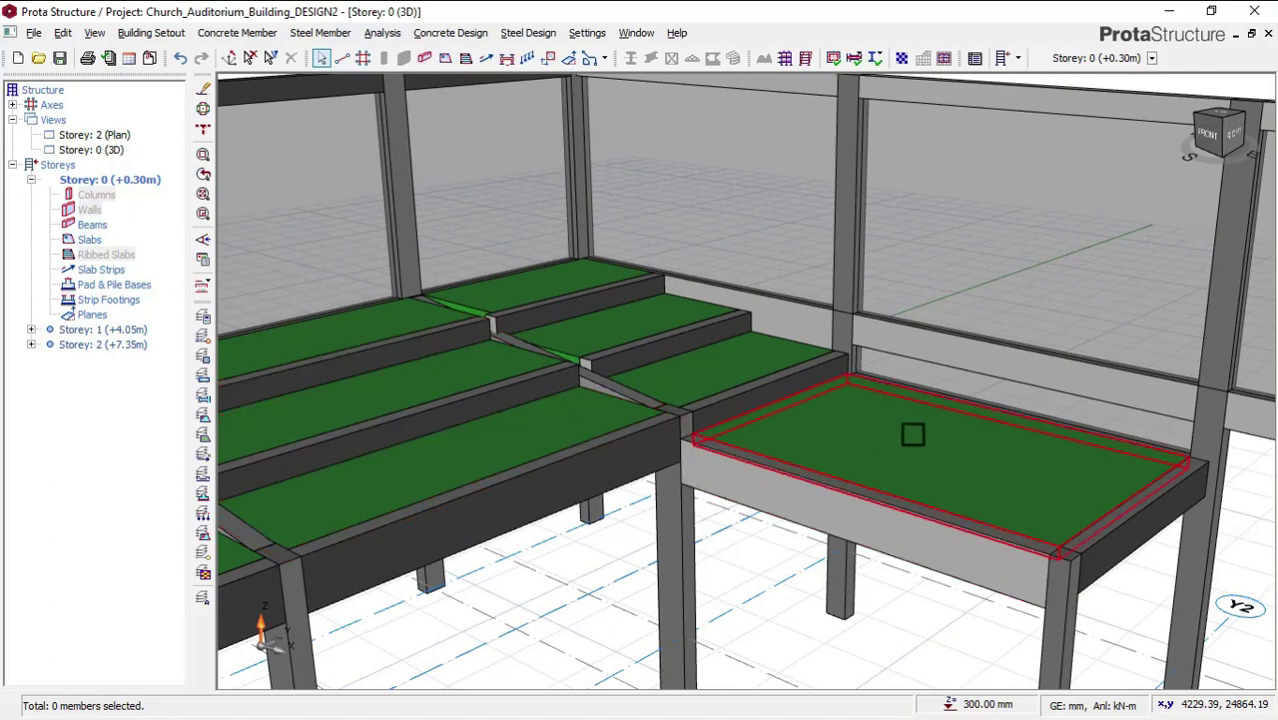
{"action": "scroll", "coordinate": [1016, 417], "scroll_direction": "down", "scroll_amount": 1}
{"action": "mouse_move", "coordinate": [1094, 518]}
{"action": "middle_mouse_down"}
{"action": "mouse_move", "coordinate": [1071, 520]}
{"action": "mouse_move", "coordinate": [1078, 511]}
{"action": "middle_mouse_up"}
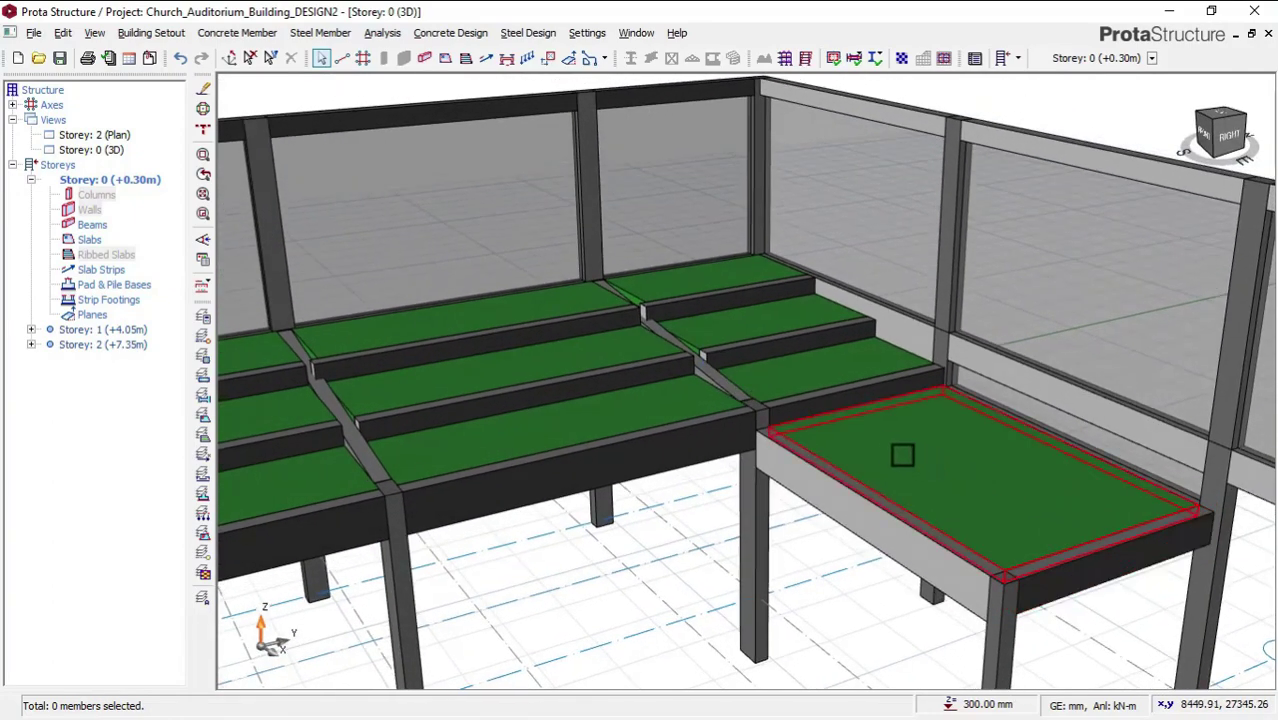
Examine the step beams between the gallery slabs and the properties of the lower corner slab
{"action": "scroll", "coordinate": [886, 446], "scroll_direction": "up", "scroll_amount": 1}
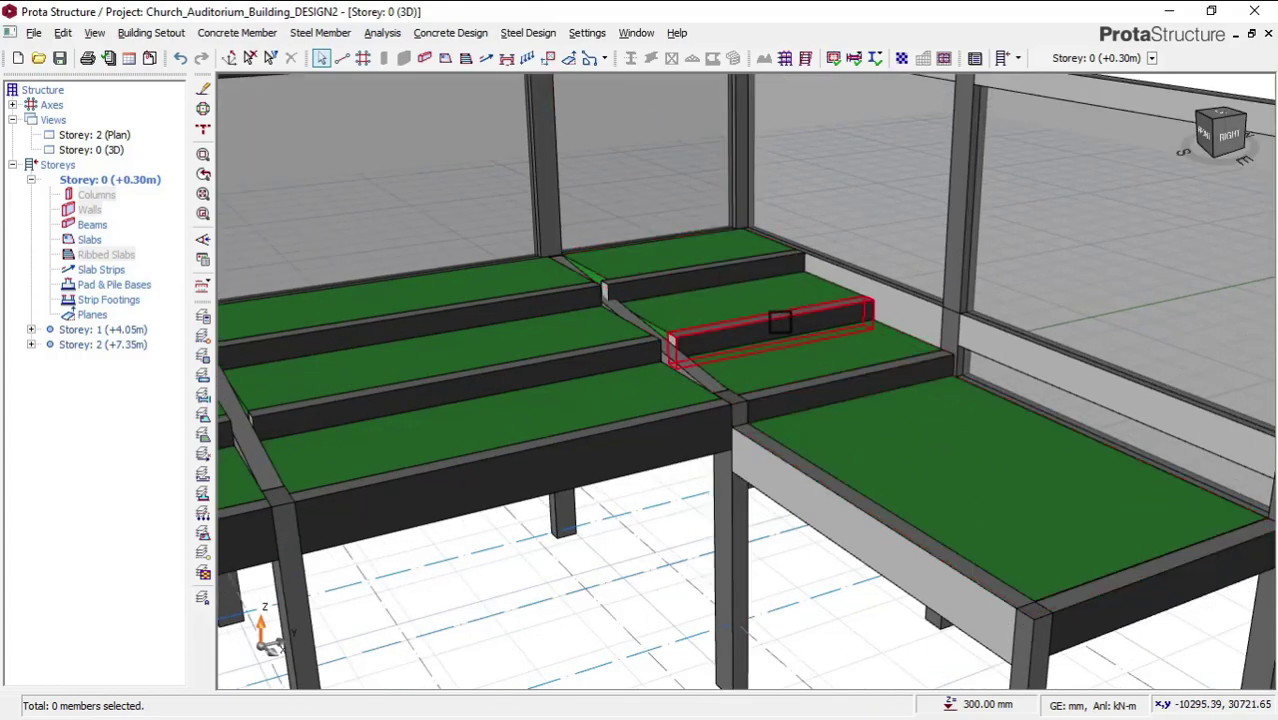
{"action": "scroll", "coordinate": [1027, 480], "scroll_direction": "down", "scroll_amount": 1}
{"action": "mouse_move", "coordinate": [770, 503]}
{"action": "middle_mouse_down"}
{"action": "mouse_move", "coordinate": [799, 500]}
{"action": "mouse_move", "coordinate": [807, 514]}
{"action": "mouse_move", "coordinate": [843, 503]}
{"action": "middle_mouse_up"}
{"action": "scroll", "coordinate": [832, 500], "scroll_direction": "up", "scroll_amount": 1}
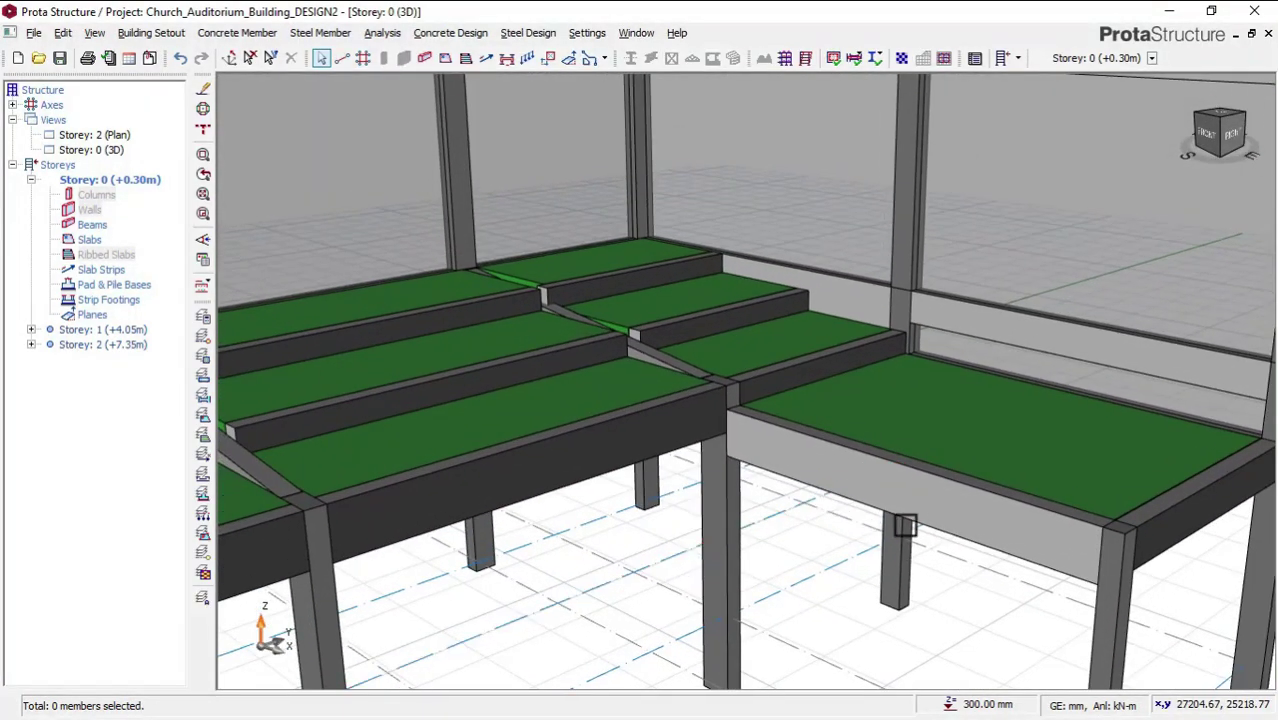
{"action": "scroll", "coordinate": [940, 474], "scroll_direction": "down", "scroll_amount": 1}
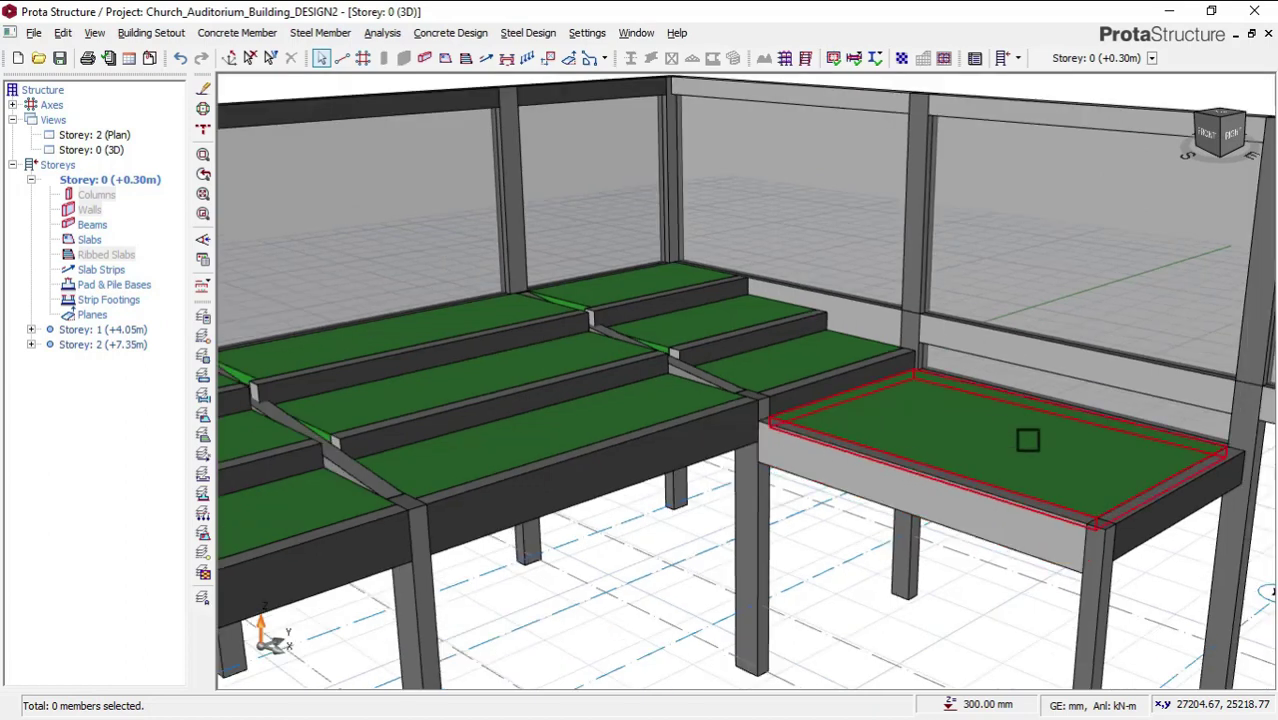
{"action": "scroll", "coordinate": [806, 356], "scroll_direction": "up", "scroll_amount": 1}
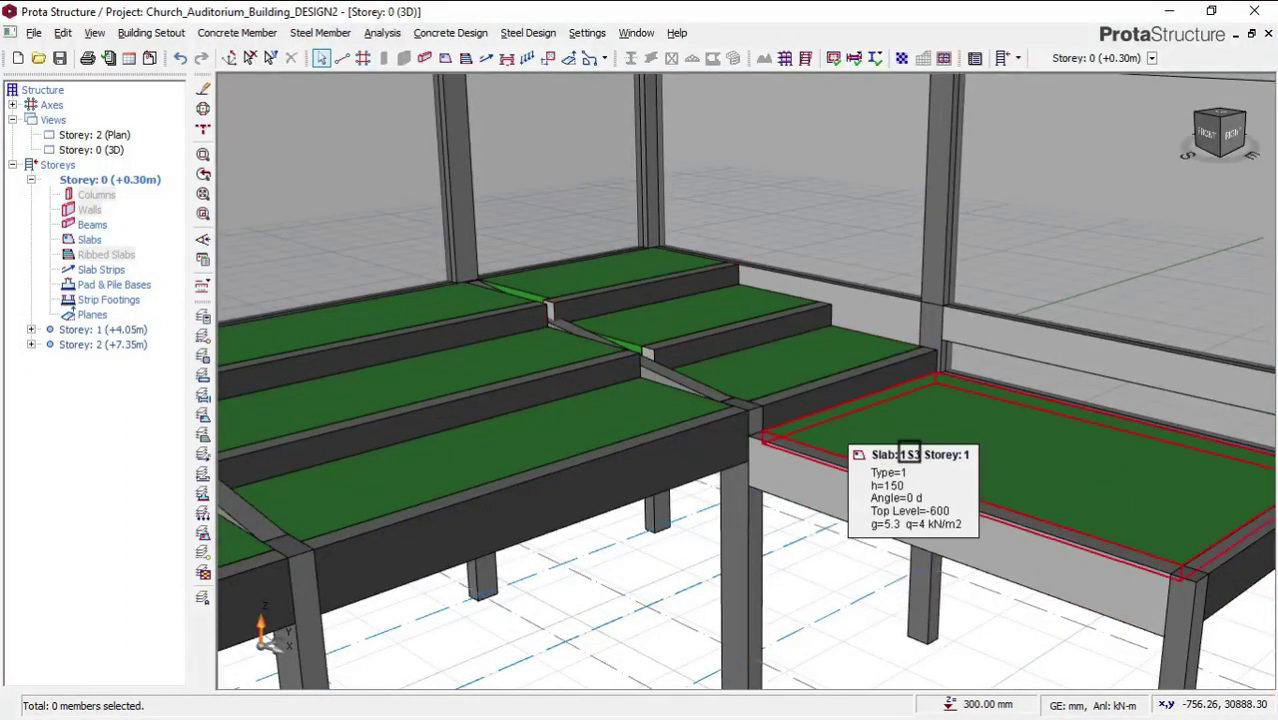
{"action": "scroll", "coordinate": [830, 360], "scroll_direction": "down", "scroll_amount": 1}
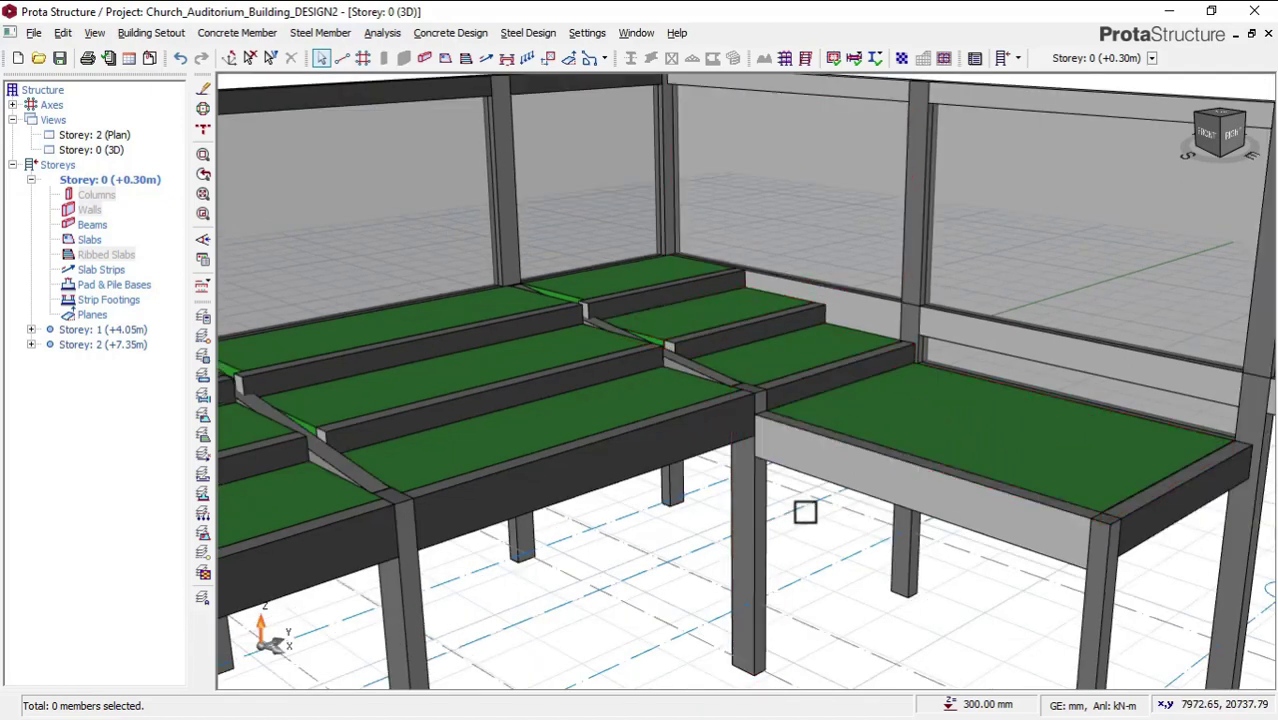
{"action": "middle_click_drag", "start_coordinate": [869, 452], "coordinate": [779, 443]}
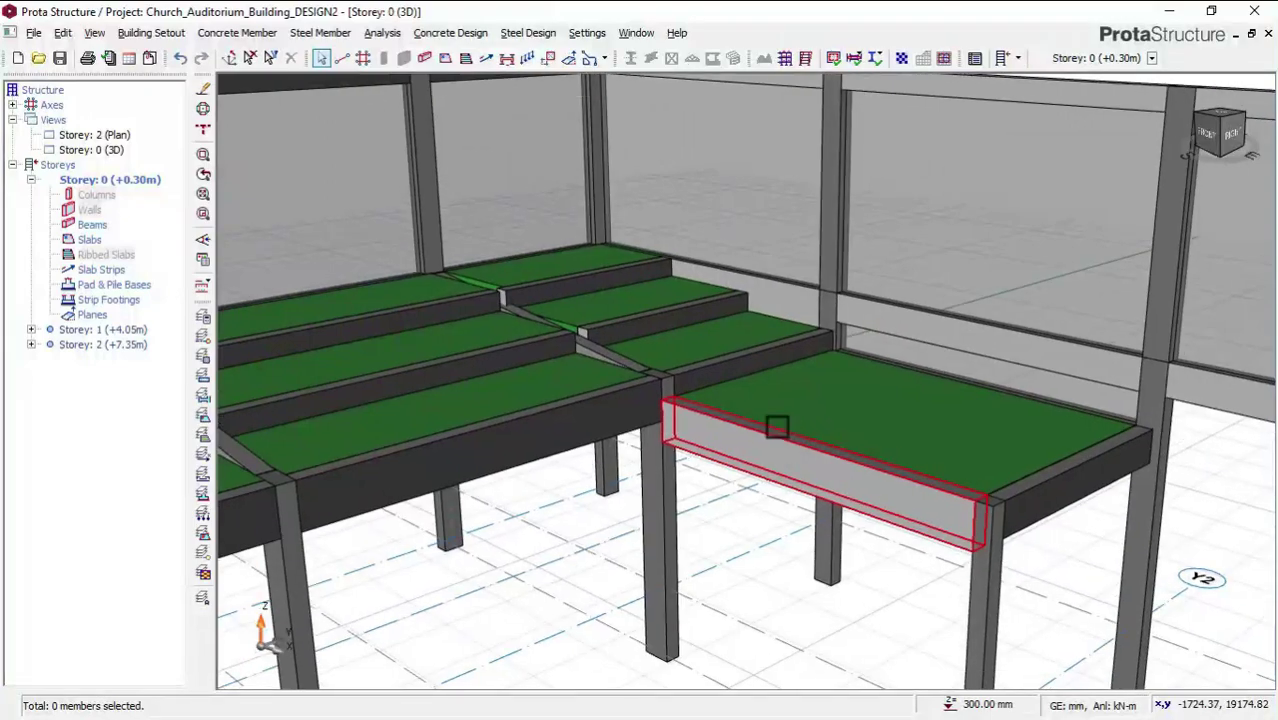
View the whole auditorium building model from outside, including the gallery on the far side
{"action": "middle_click_drag", "start_coordinate": [966, 450], "coordinate": [840, 396], "text": "shift"}
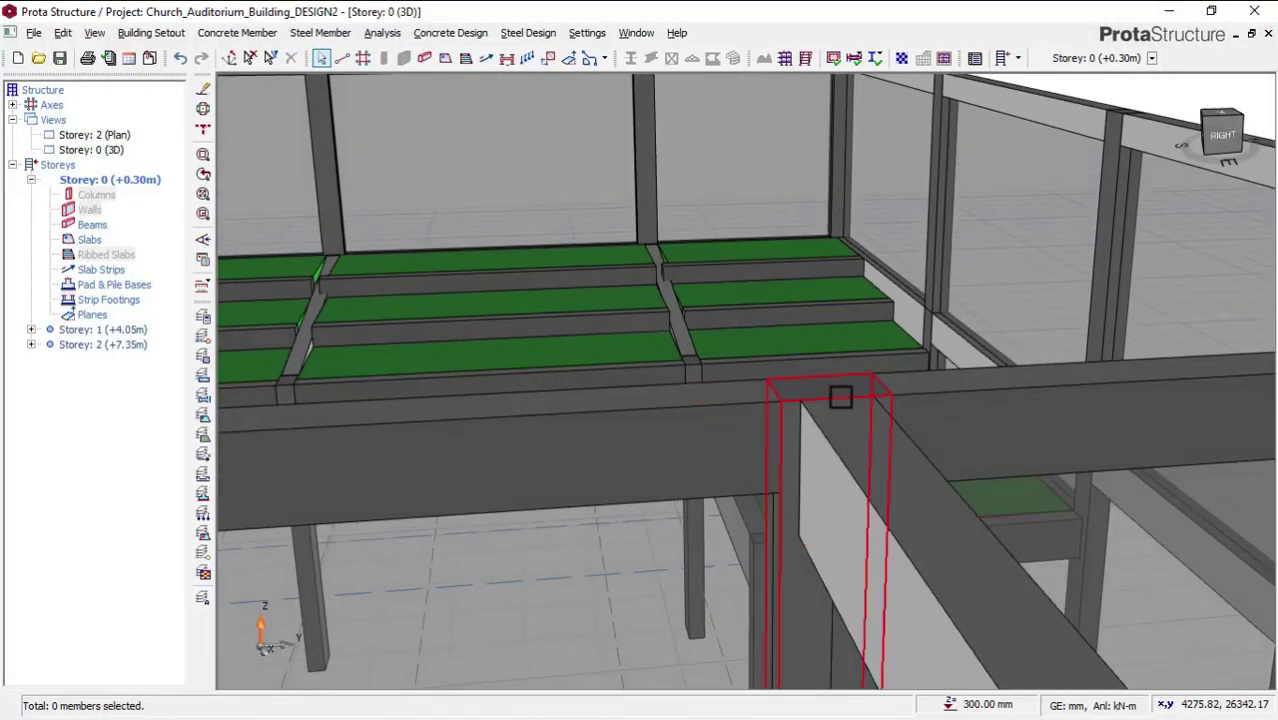
{"action": "middle_click_drag", "start_coordinate": [839, 443], "coordinate": [924, 459]}
{"action": "scroll", "coordinate": [827, 422], "scroll_direction": "down", "scroll_amount": 5}
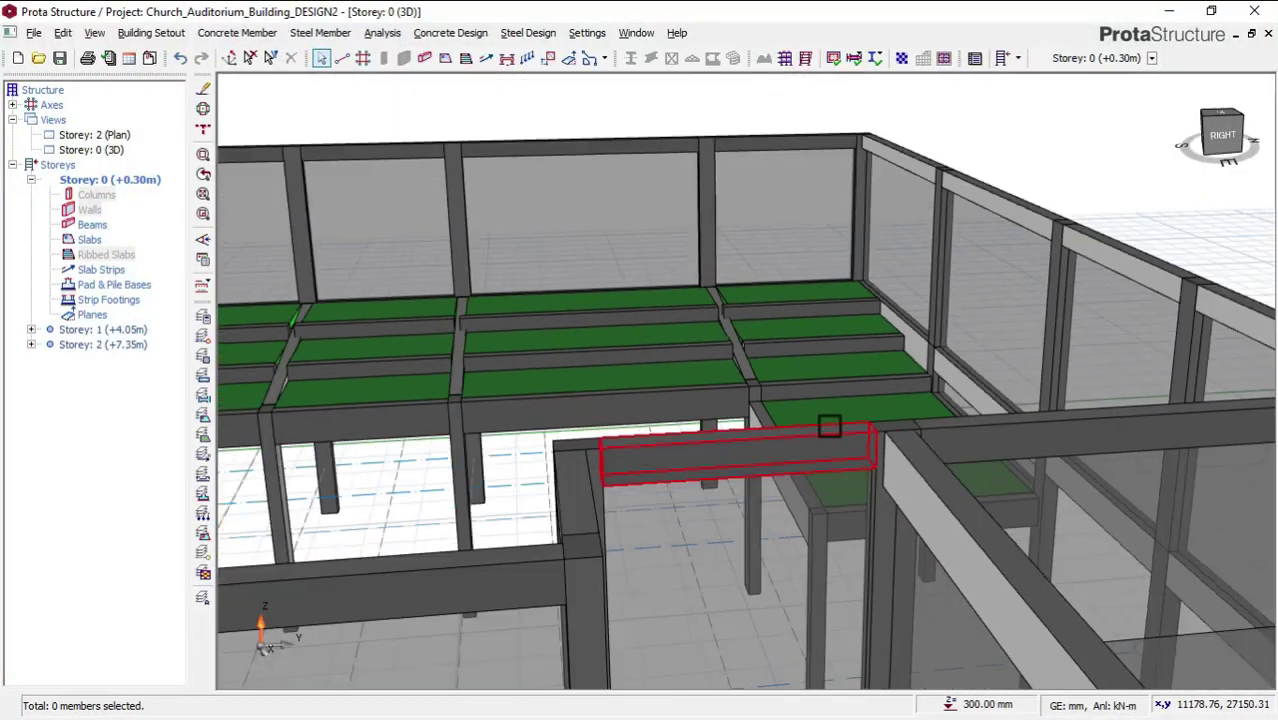
{"action": "scroll", "coordinate": [838, 424], "scroll_direction": "down", "scroll_amount": 4}
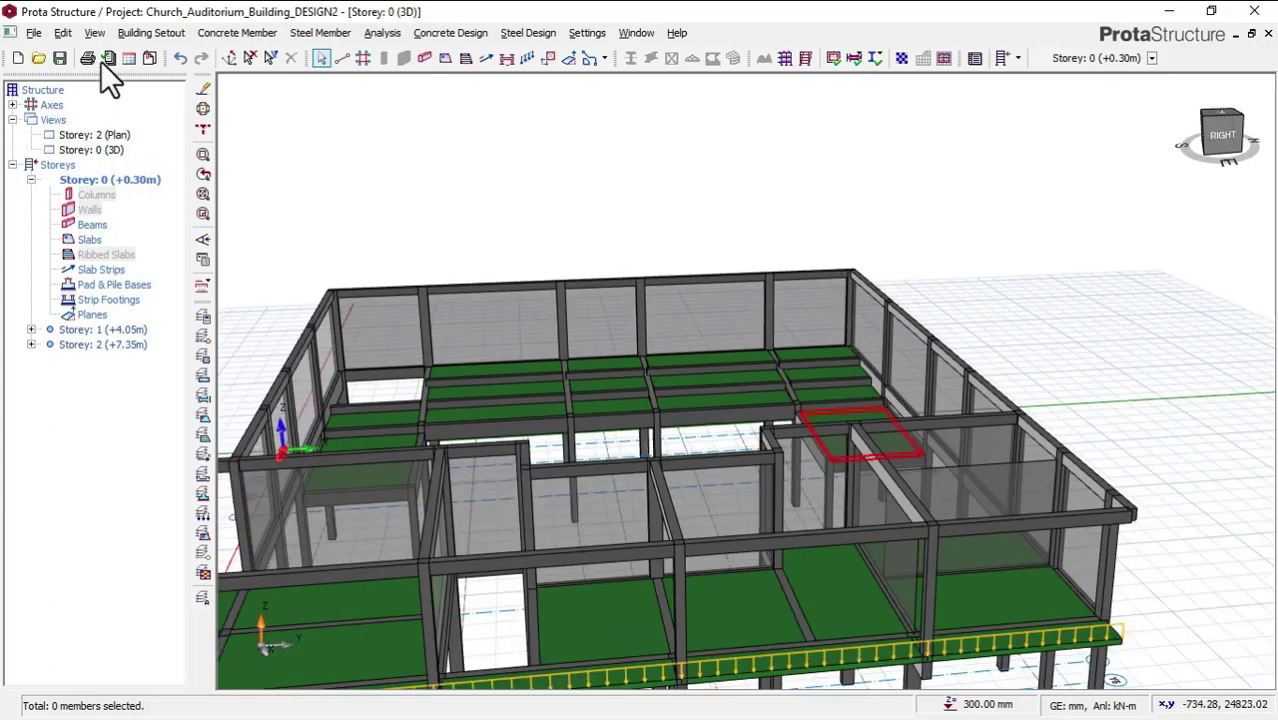
{"action": "middle_click_drag", "start_coordinate": [998, 360], "coordinate": [1001, 443], "text": "shift"}
{"action": "middle_click_drag", "start_coordinate": [987, 513], "coordinate": [893, 514], "text": "shift"}
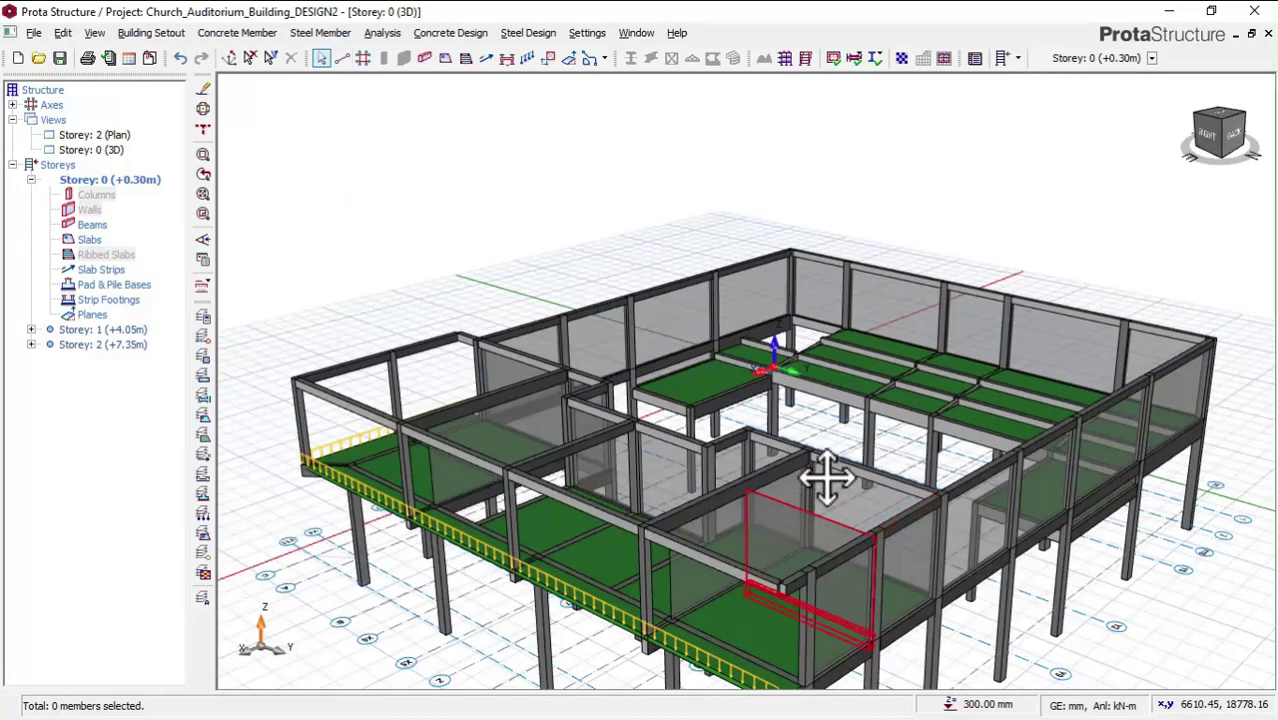
Inspect the narrow cantilever slab along the building's outer edge and the line loads on it
{"action": "scroll", "coordinate": [826, 490], "scroll_direction": "up", "scroll_amount": 2}
{"action": "scroll", "coordinate": [822, 507], "scroll_direction": "up", "scroll_amount": 4}
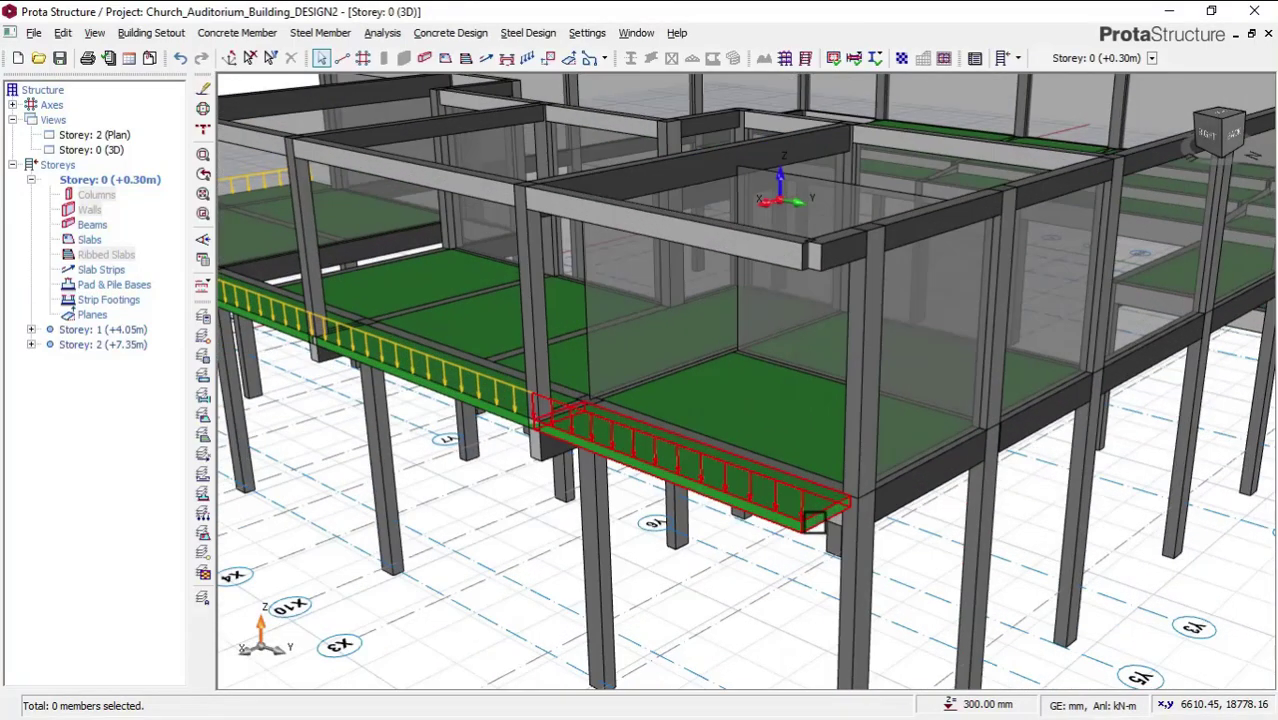
{"action": "middle_click_drag", "start_coordinate": [822, 507], "coordinate": [541, 518], "text": "shift"}
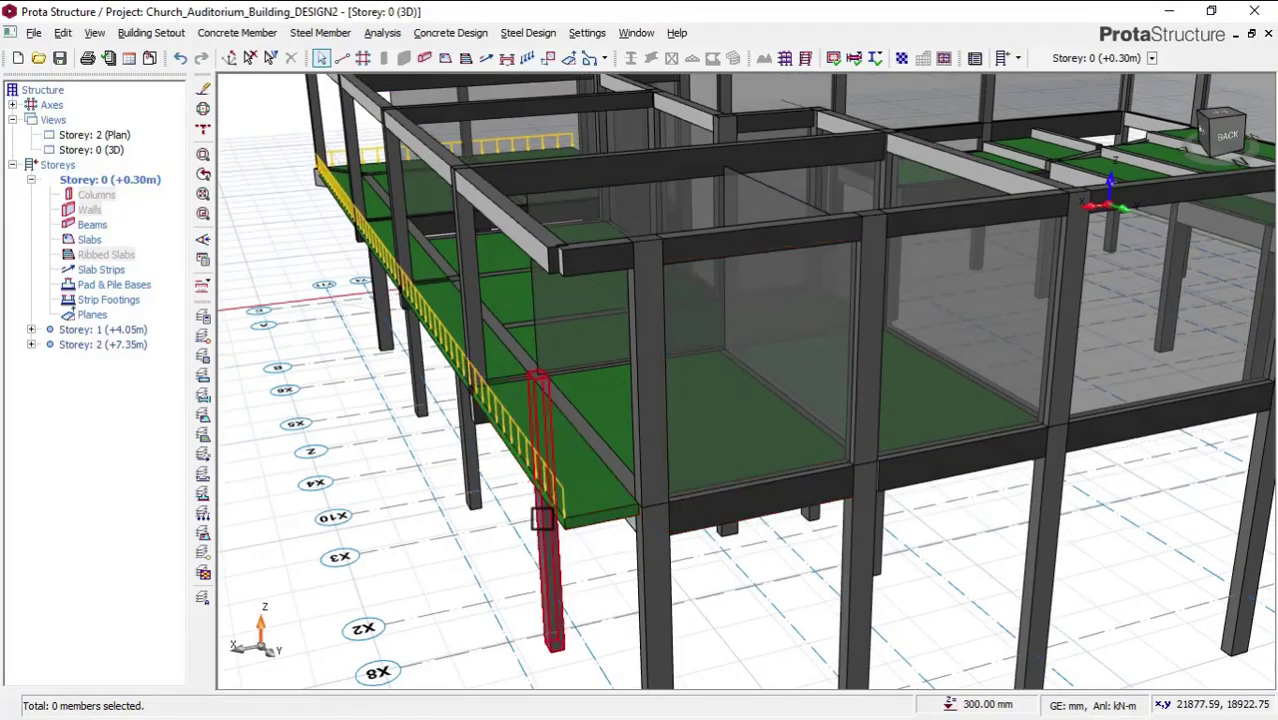
{"action": "mouse_move", "coordinate": [605, 583]}
{"action": "middle_mouse_down", "text": "shift"}
{"action": "mouse_move", "coordinate": [576, 586]}
{"action": "mouse_move", "coordinate": [607, 585]}
{"action": "mouse_move", "coordinate": [528, 495]}
{"action": "middle_mouse_up", "text": "shift"}
{"action": "right_click", "coordinate": [531, 486]}
{"action": "middle_click_drag", "start_coordinate": [556, 440], "coordinate": [713, 608], "text": "shift"}
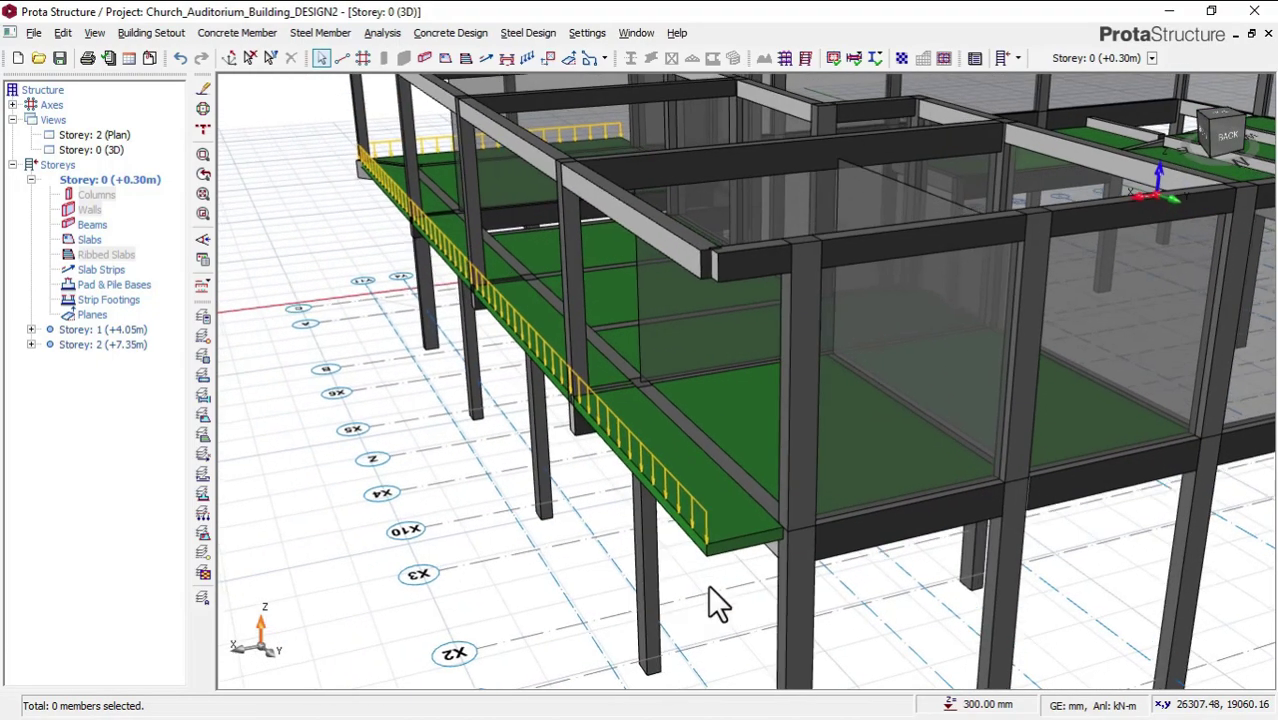
{"action": "middle_click_drag", "start_coordinate": [625, 556], "coordinate": [638, 599], "text": "shift"}
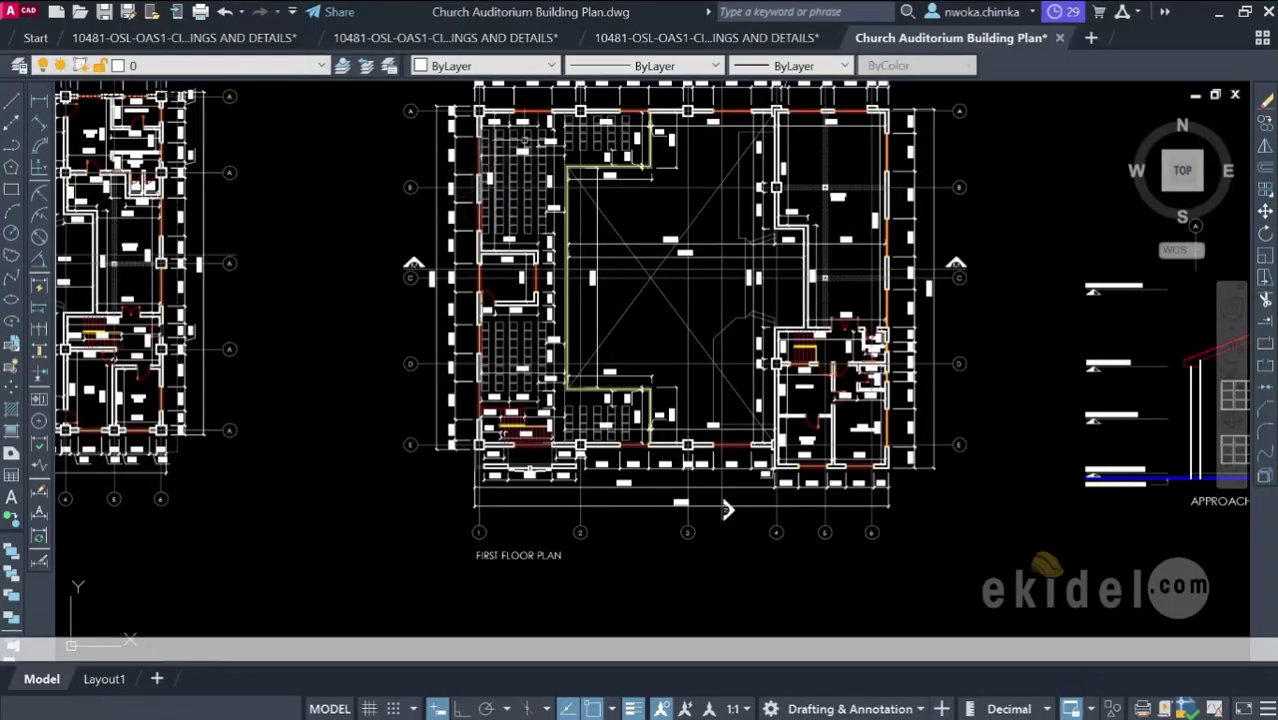
Switch to AutoCAD and review the floor plans and the approach view in Church Auditorium Building Plan.dwg
{"action": "scroll", "coordinate": [530, 140], "scroll_direction": "up", "scroll_amount": 1}
{"action": "scroll", "coordinate": [548, 200], "scroll_direction": "down", "scroll_amount": 2}
{"action": "middle_click_drag", "start_coordinate": [425, 250], "coordinate": [708, 258]}
{"action": "scroll", "coordinate": [431, 256], "scroll_direction": "up", "scroll_amount": 4}
{"action": "middle_click_drag", "start_coordinate": [470, 208], "coordinate": [479, 344]}
{"action": "scroll", "coordinate": [937, 413], "scroll_direction": "down", "scroll_amount": 5}
{"action": "middle_click_drag", "start_coordinate": [937, 413], "coordinate": [380, 395]}
{"action": "scroll", "coordinate": [736, 323], "scroll_direction": "up", "scroll_amount": 4}
{"action": "scroll", "coordinate": [650, 263], "scroll_direction": "up", "scroll_amount": 4}
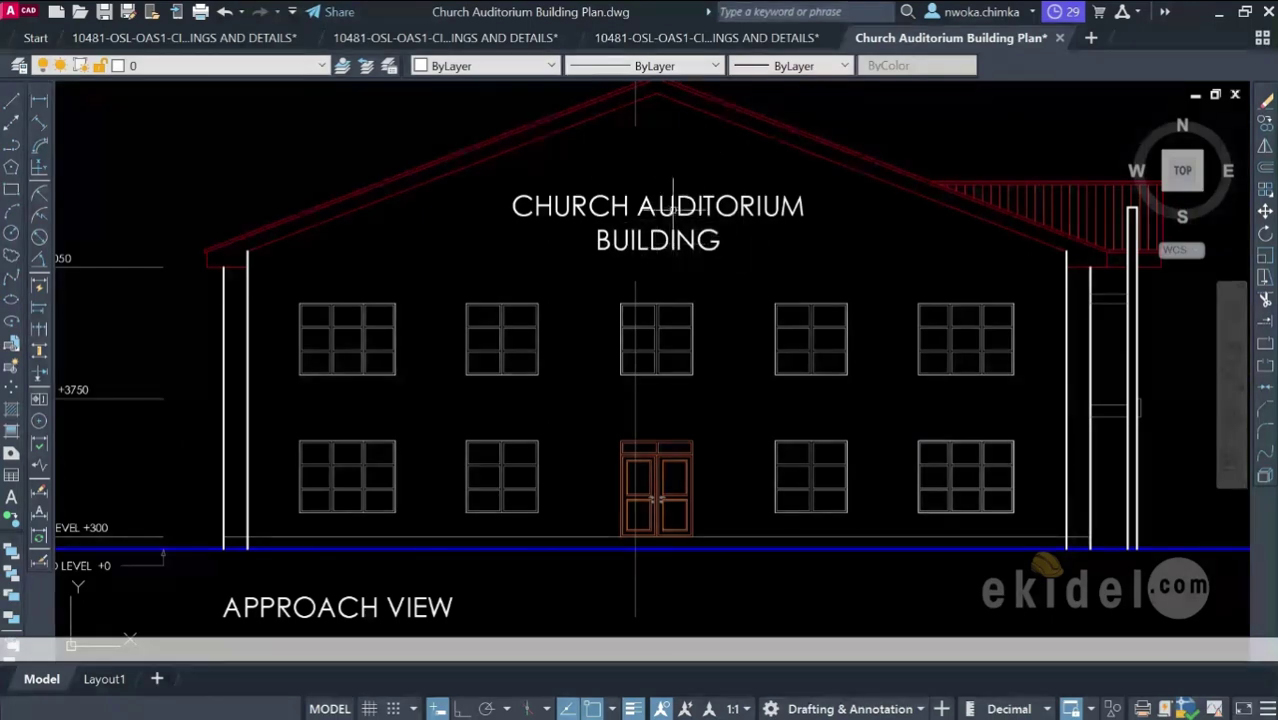
Review the remaining elevations and sections of the church building, including Section N-N and the stepped gallery in Section M-M
{"action": "scroll", "coordinate": [814, 236], "scroll_direction": "down", "scroll_amount": 3}
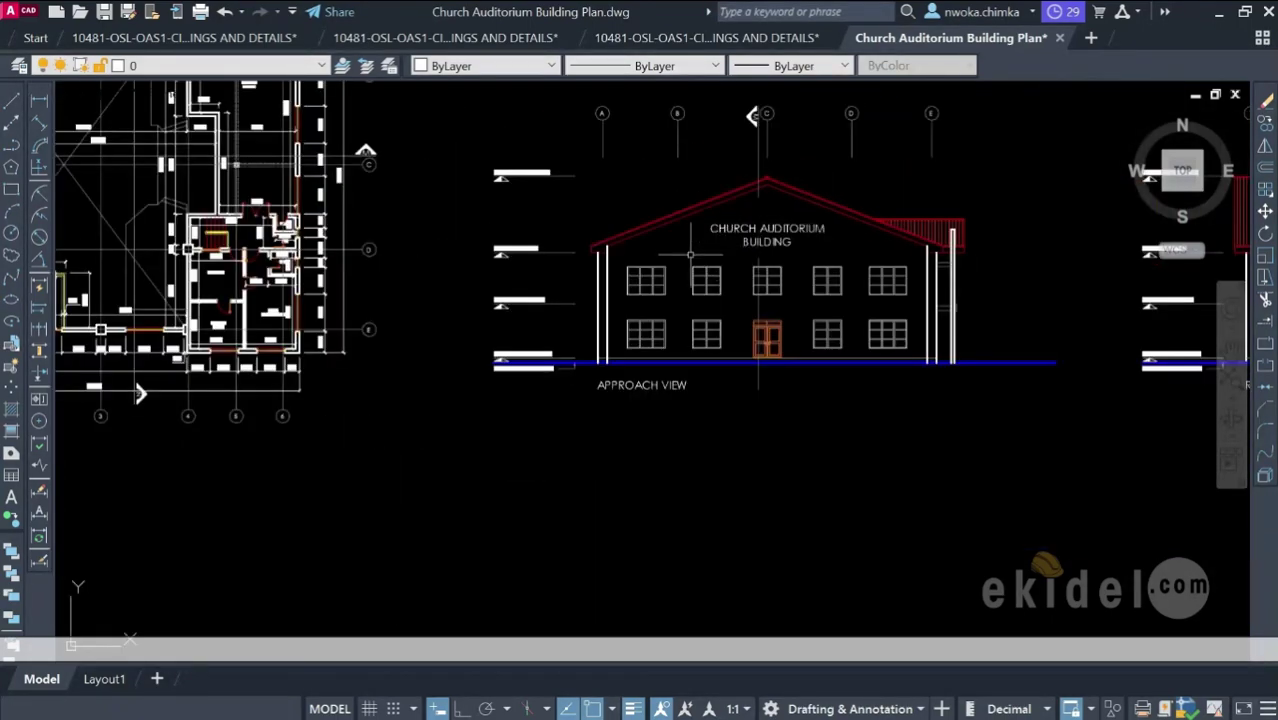
{"action": "middle_click_drag", "start_coordinate": [825, 284], "coordinate": [463, 288]}
{"action": "scroll", "coordinate": [877, 318], "scroll_direction": "down", "scroll_amount": 1}
{"action": "middle_click_drag", "start_coordinate": [1085, 318], "coordinate": [665, 315]}
{"action": "middle_click_drag", "start_coordinate": [920, 320], "coordinate": [448, 320]}
{"action": "middle_click_drag", "start_coordinate": [895, 296], "coordinate": [605, 288]}
{"action": "scroll", "coordinate": [606, 282], "scroll_direction": "up", "scroll_amount": 2}
{"action": "scroll", "coordinate": [605, 282], "scroll_direction": "up", "scroll_amount": 1}
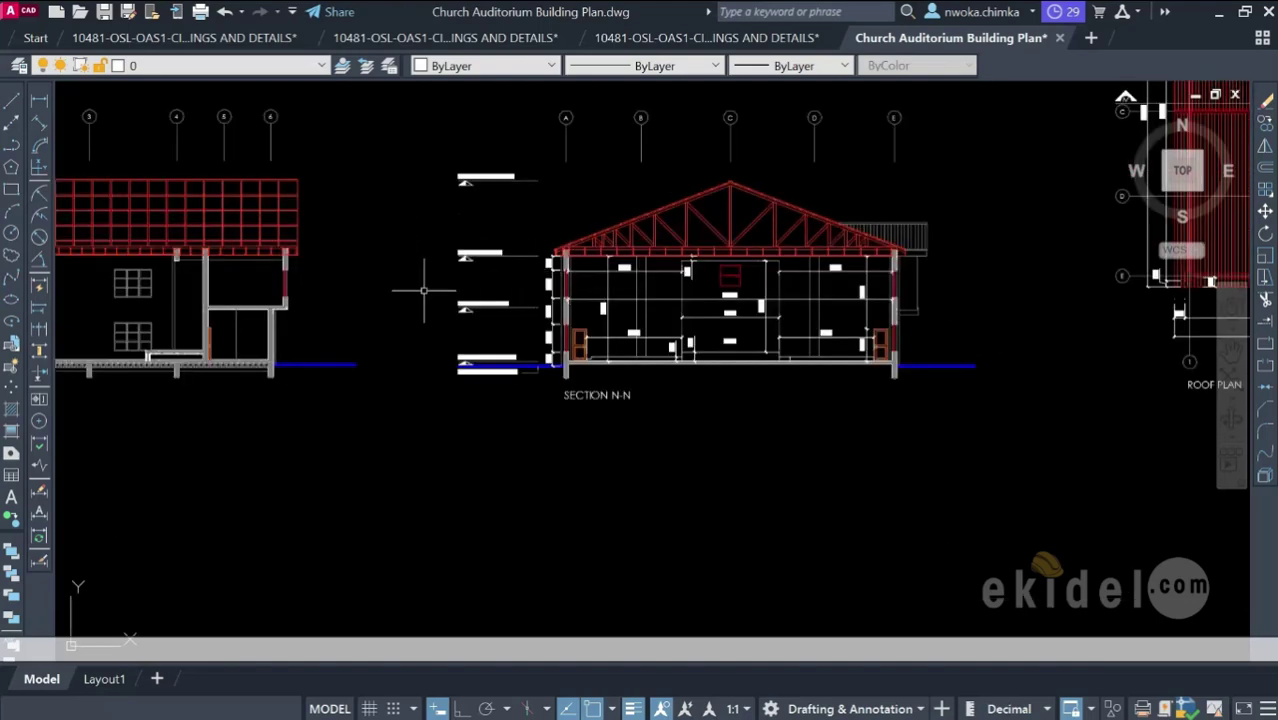
{"action": "scroll", "coordinate": [602, 288], "scroll_direction": "down", "scroll_amount": 3}
{"action": "scroll", "coordinate": [498, 310], "scroll_direction": "down", "scroll_amount": 1}
{"action": "scroll", "coordinate": [649, 276], "scroll_direction": "up", "scroll_amount": 8}
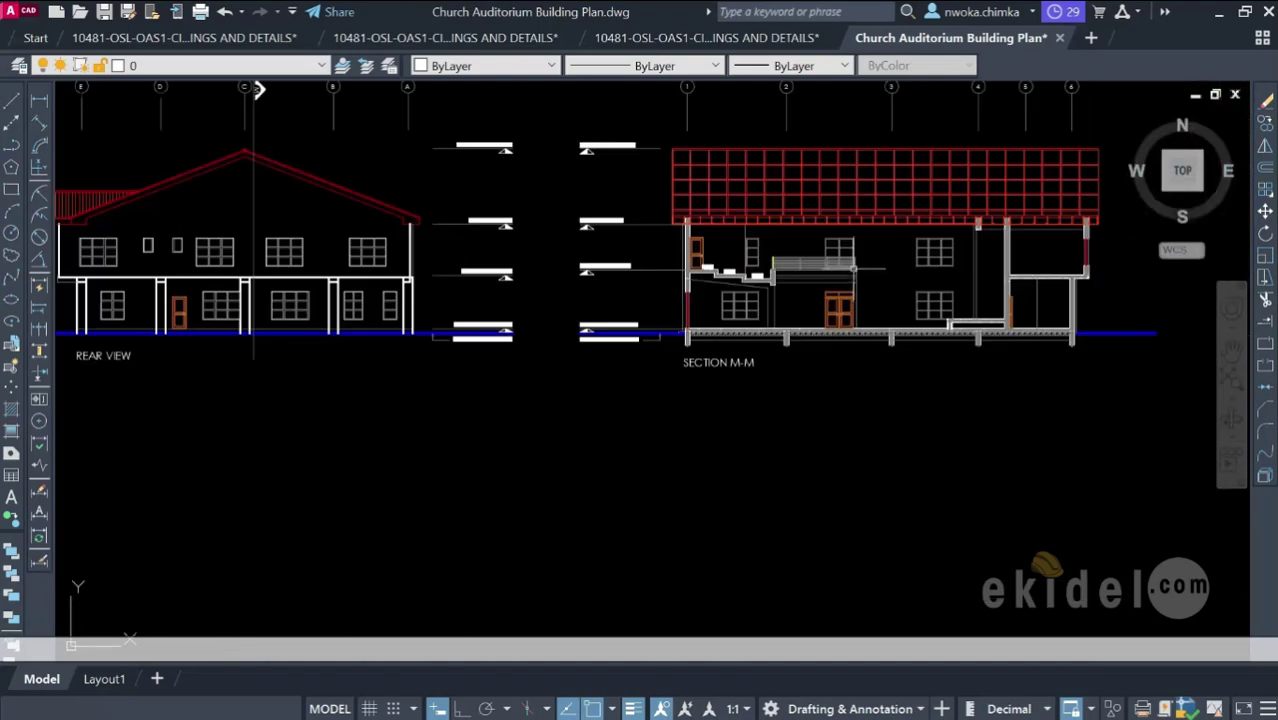
Compare the stepped gallery in AutoCAD's Section M-M, including its slab levels, with the gallery in the ProtaStructure building model
{"action": "mouse_move", "coordinate": [649, 276]}
{"action": "middle_mouse_down"}
{"action": "mouse_move", "coordinate": [589, 292]}
{"action": "mouse_move", "coordinate": [520, 277]}
{"action": "middle_mouse_up"}
{"action": "middle_click_drag", "start_coordinate": [415, 282], "coordinate": [467, 295]}
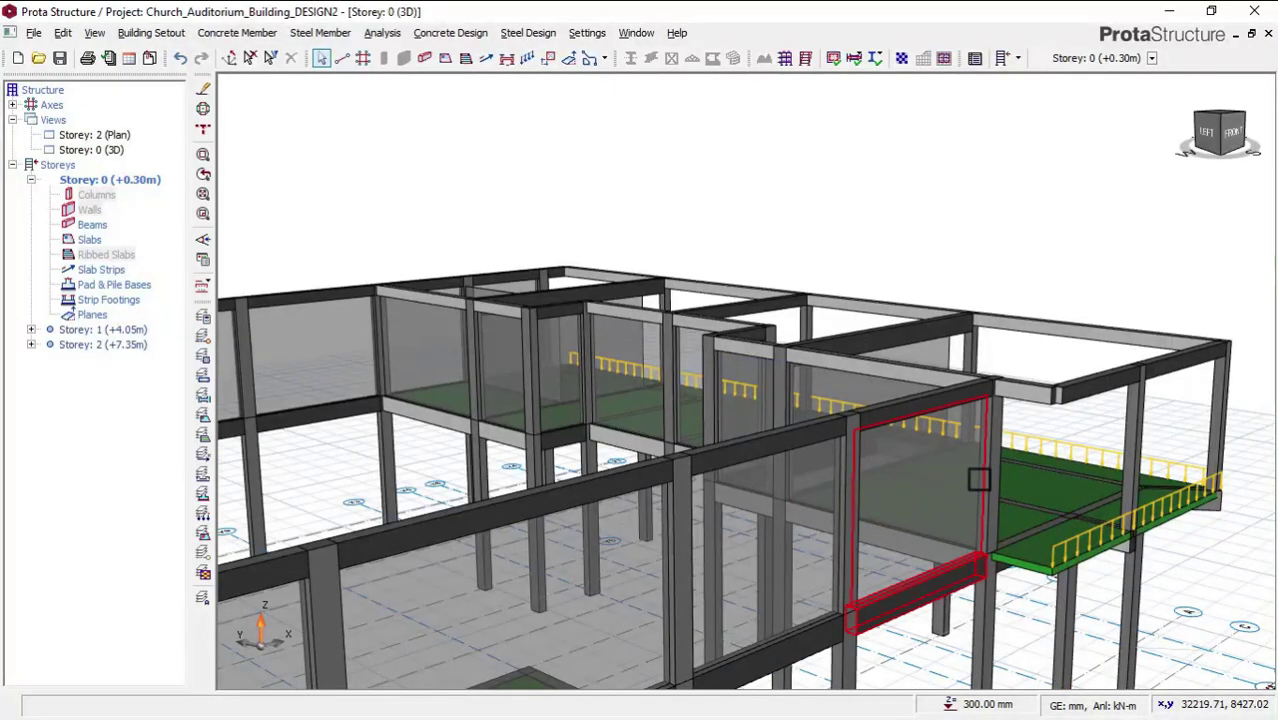
{"action": "middle_click_drag", "start_coordinate": [1060, 500], "coordinate": [567, 505]}
{"action": "middle_click_drag", "start_coordinate": [729, 524], "coordinate": [990, 565]}
{"action": "middle_click_drag", "start_coordinate": [680, 470], "coordinate": [522, 668]}
{"action": "mouse_move", "coordinate": [591, 565]}
{"action": "middle_mouse_down"}
{"action": "mouse_move", "coordinate": [693, 522]}
{"action": "mouse_move", "coordinate": [813, 528]}
{"action": "mouse_move", "coordinate": [736, 522]}
{"action": "mouse_move", "coordinate": [930, 560]}
{"action": "mouse_move", "coordinate": [739, 514]}
{"action": "middle_mouse_up"}
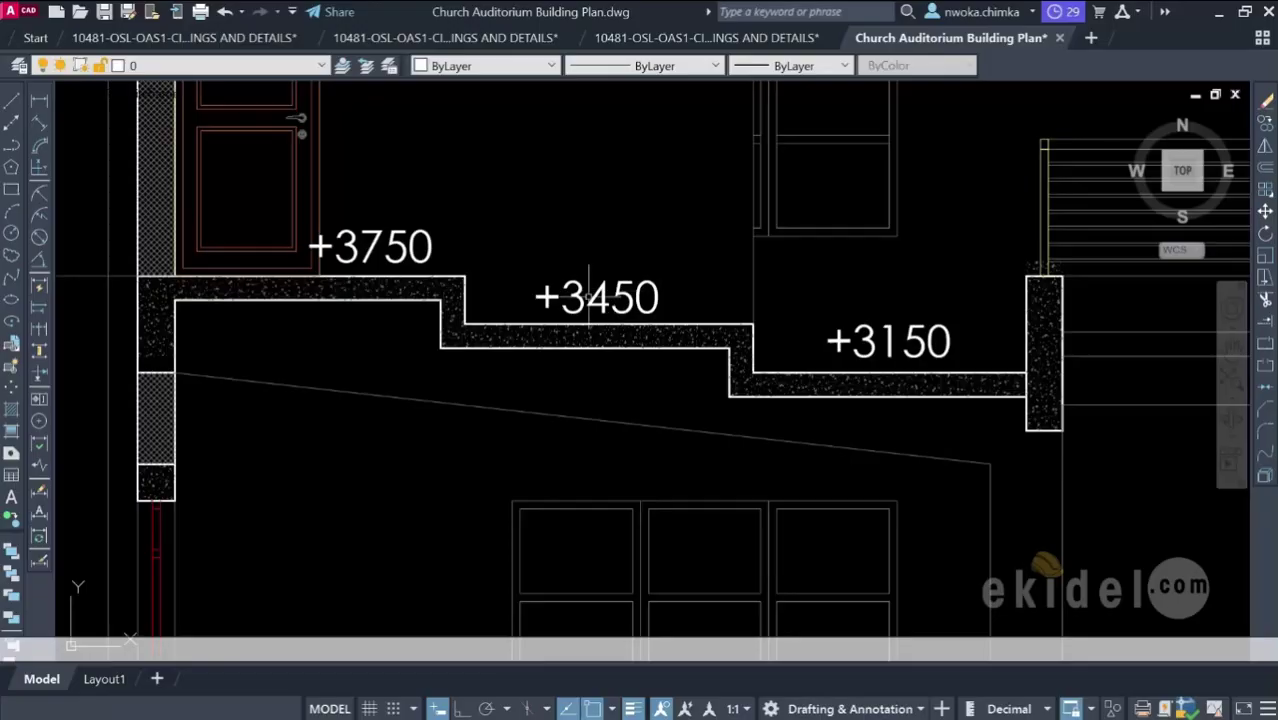
{"action": "scroll", "coordinate": [801, 322], "scroll_direction": "down", "scroll_amount": 2}
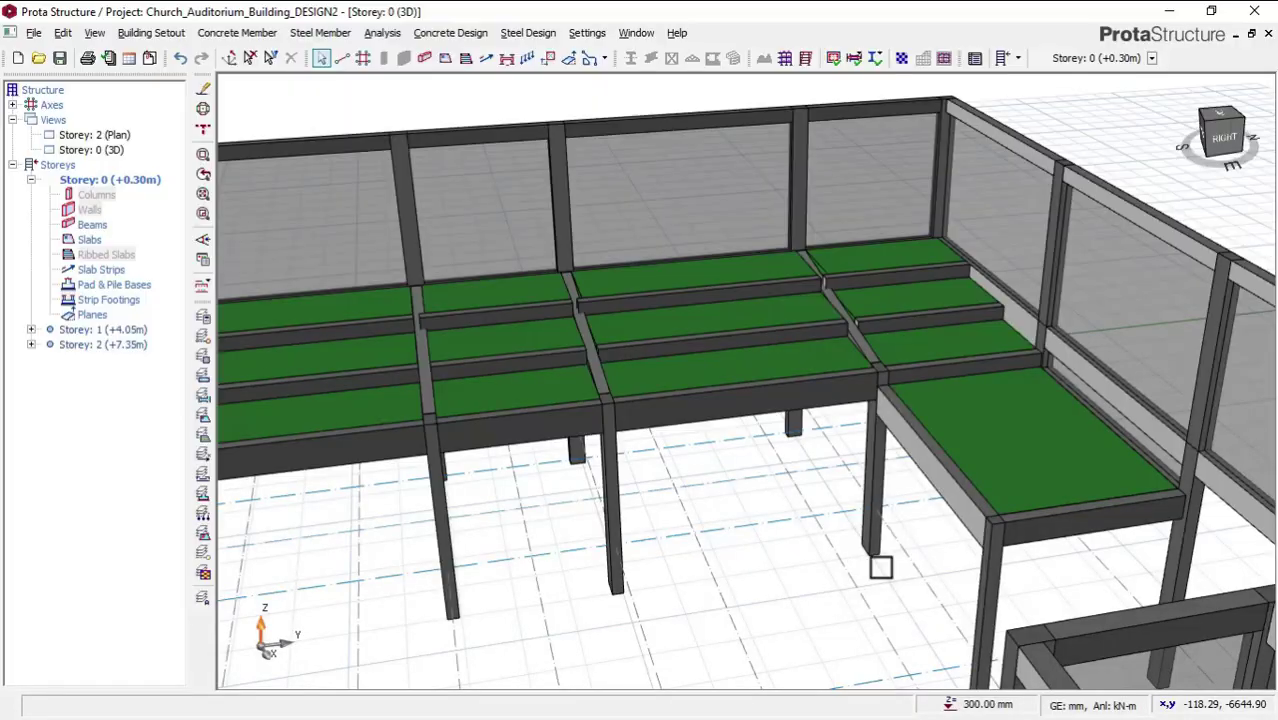
Examine the stepped gallery slabs and the adjoining side landing in the auditorium's 3D model
{"action": "middle_click_drag", "start_coordinate": [879, 562], "coordinate": [1095, 595]}
{"action": "middle_click_drag", "start_coordinate": [903, 562], "coordinate": [842, 437]}
{"action": "scroll", "coordinate": [774, 508], "scroll_direction": "up", "scroll_amount": 1}
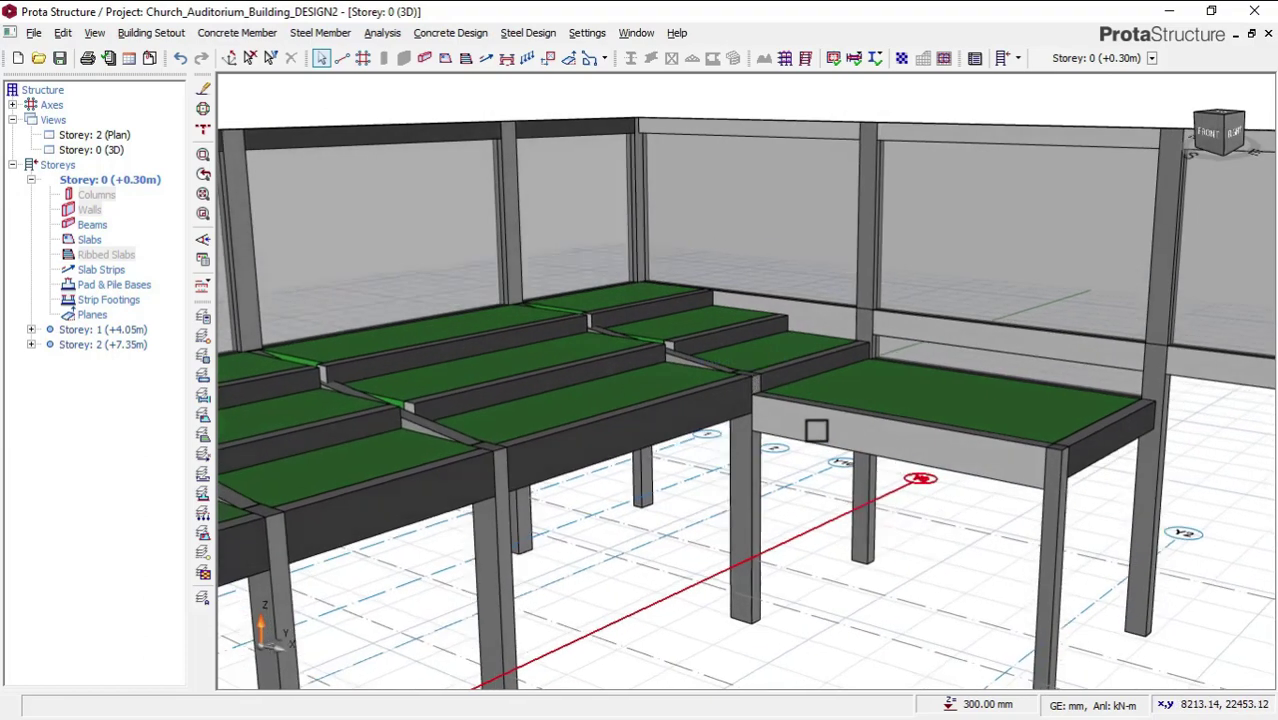
{"action": "scroll", "coordinate": [985, 431], "scroll_direction": "down", "scroll_amount": 2}
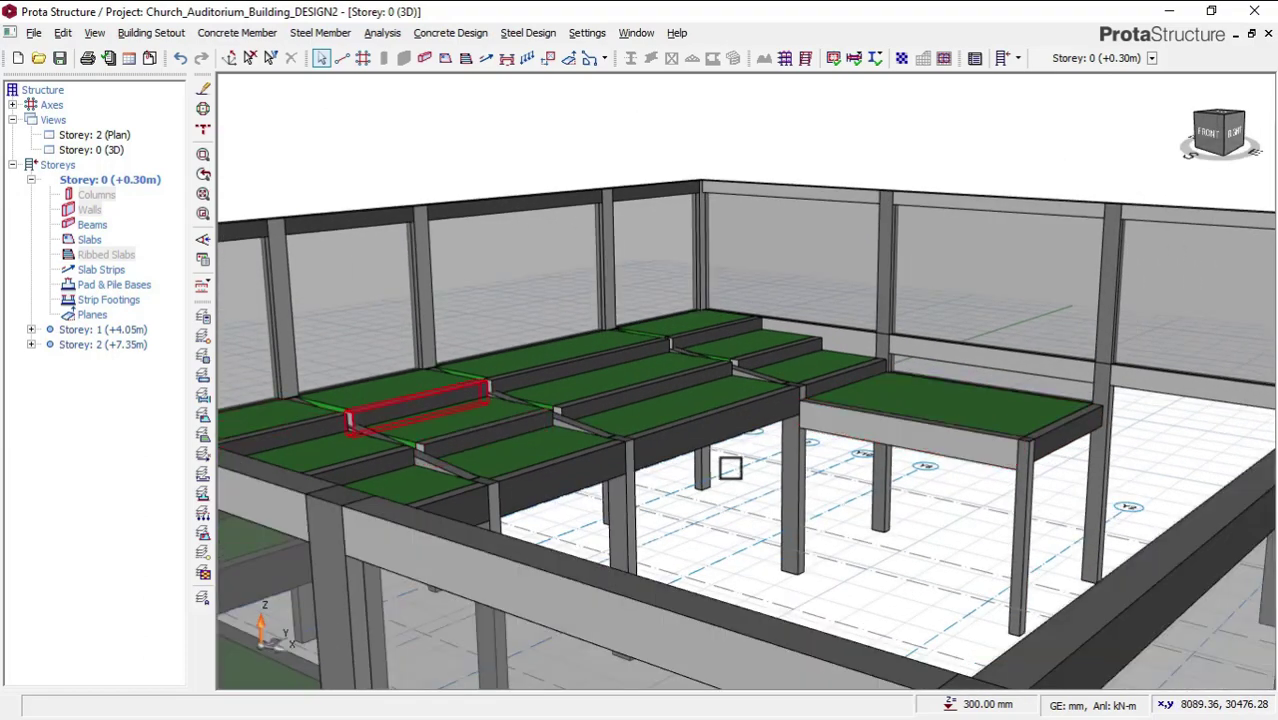
Recolour the 3D model by the Design Status criterion in the visual interrogation settings
{"action": "left_click", "coordinate": [205, 260]}
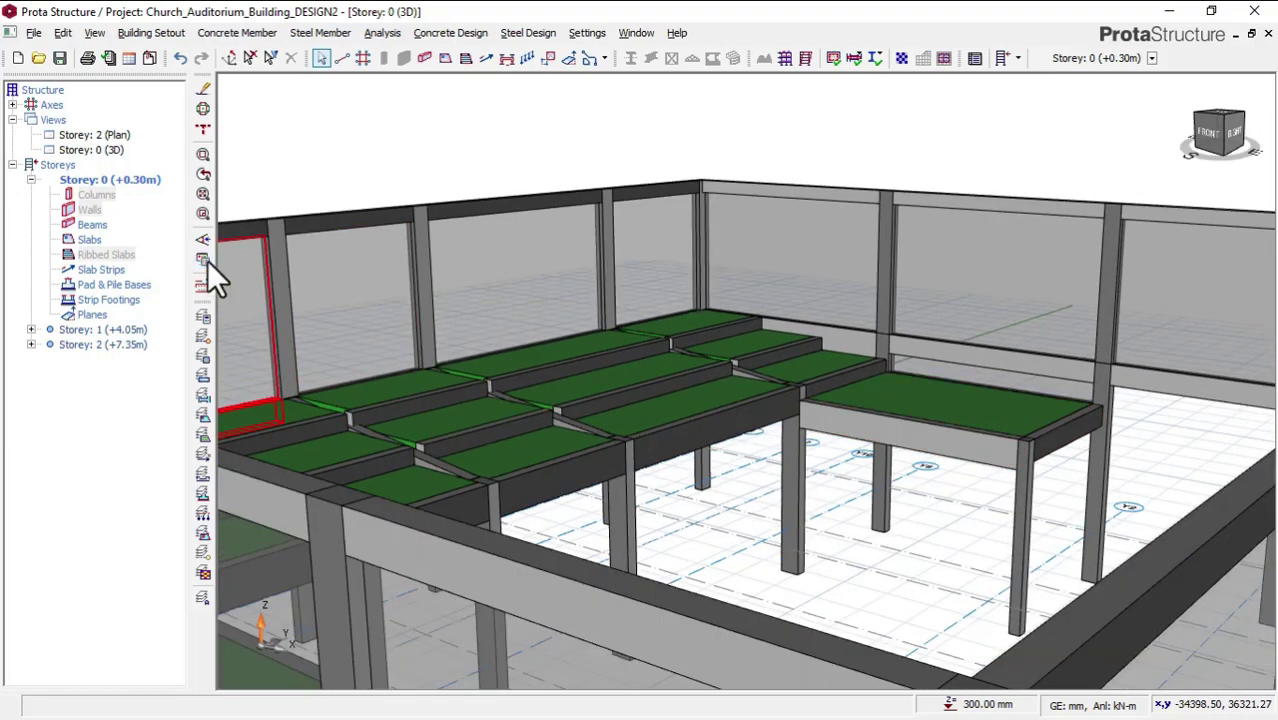
{"action": "scroll", "coordinate": [640, 310], "scroll_direction": "down", "scroll_amount": 2}
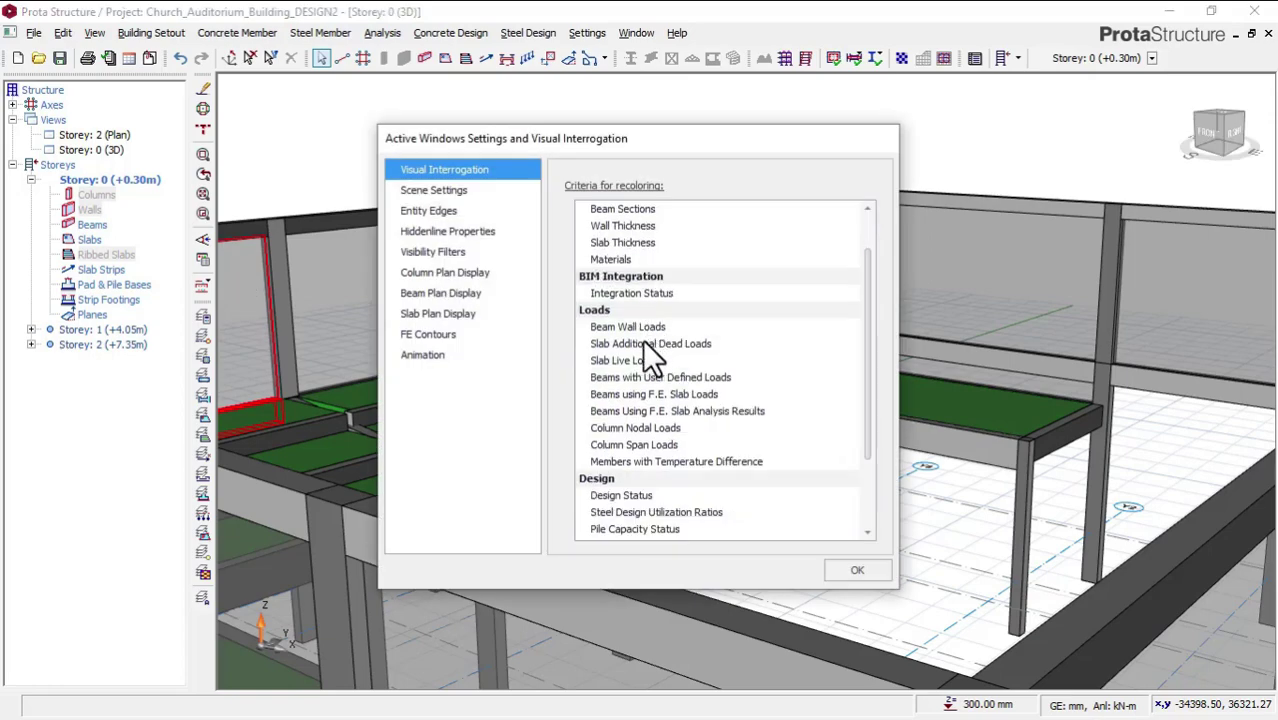
{"action": "left_click", "coordinate": [638, 444]}
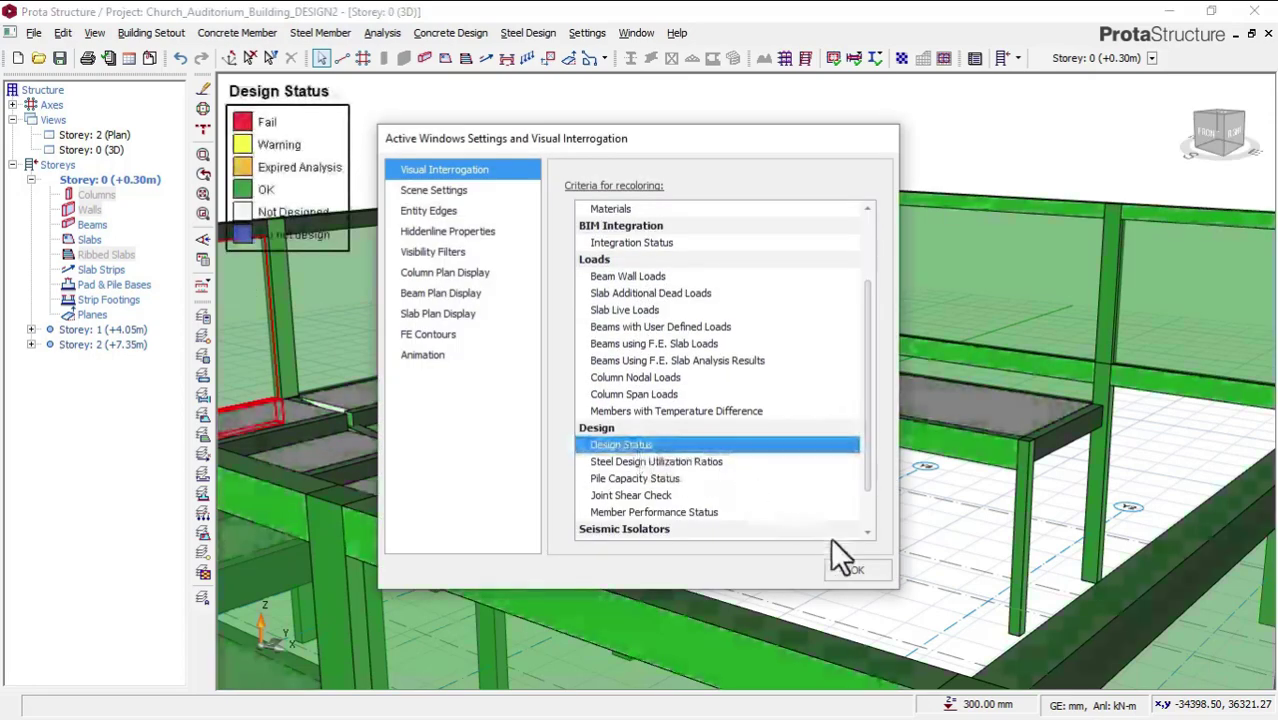
{"action": "left_click", "coordinate": [850, 568]}
{"action": "left_click", "coordinate": [750, 355]}
{"action": "scroll", "coordinate": [750, 355], "scroll_direction": "down", "scroll_amount": 3}
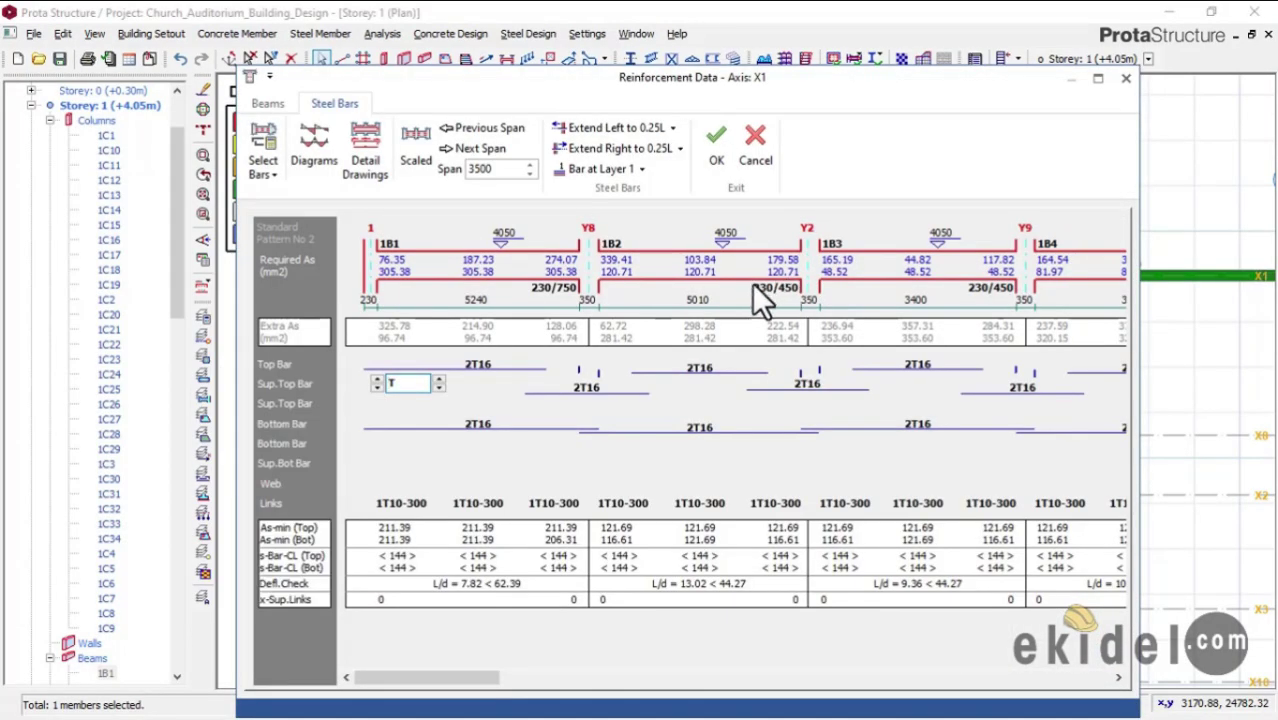
Try 1T16 as the bottom bar of beam 1B1 in the reinforcement data for axis X1, then raise the bar quantity again
{"action": "left_click", "coordinate": [478, 424]}
{"action": "left_click", "coordinate": [505, 428]}
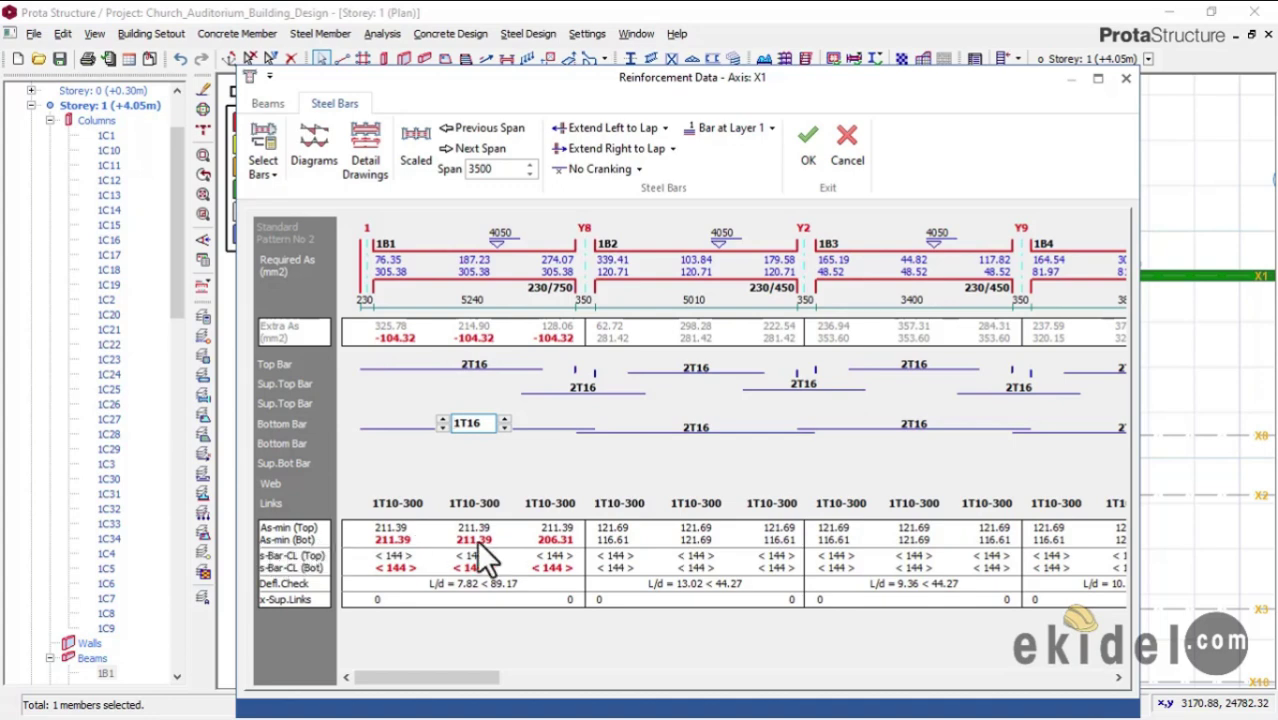
{"action": "left_click", "coordinate": [442, 419]}
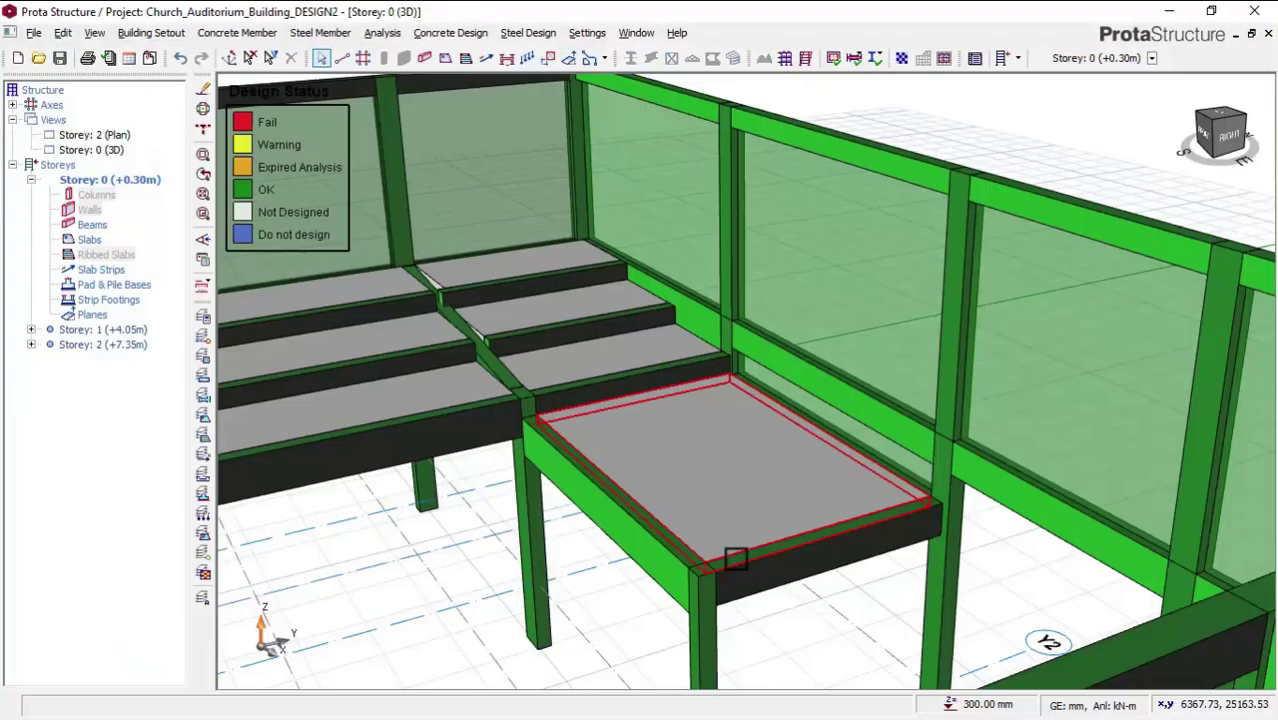
Check the design status colouring of the gallery's landing, beams and columns up close and across the whole gallery
{"action": "scroll", "coordinate": [740, 550], "scroll_direction": "up", "scroll_amount": 2}
{"action": "middle_click_drag", "start_coordinate": [722, 562], "coordinate": [728, 525]}
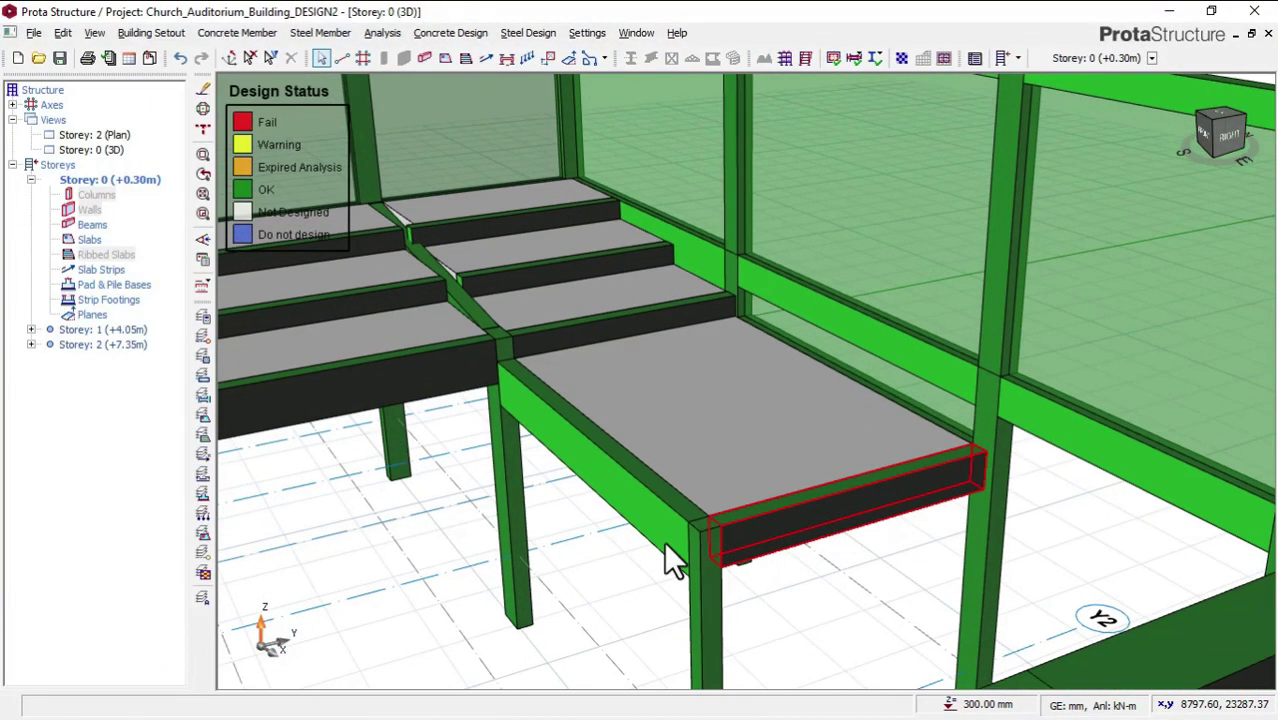
{"action": "mouse_move", "coordinate": [651, 550]}
{"action": "middle_mouse_down", "text": "shift"}
{"action": "mouse_move", "coordinate": [730, 539]}
{"action": "mouse_move", "coordinate": [788, 555]}
{"action": "middle_mouse_up", "text": "shift"}
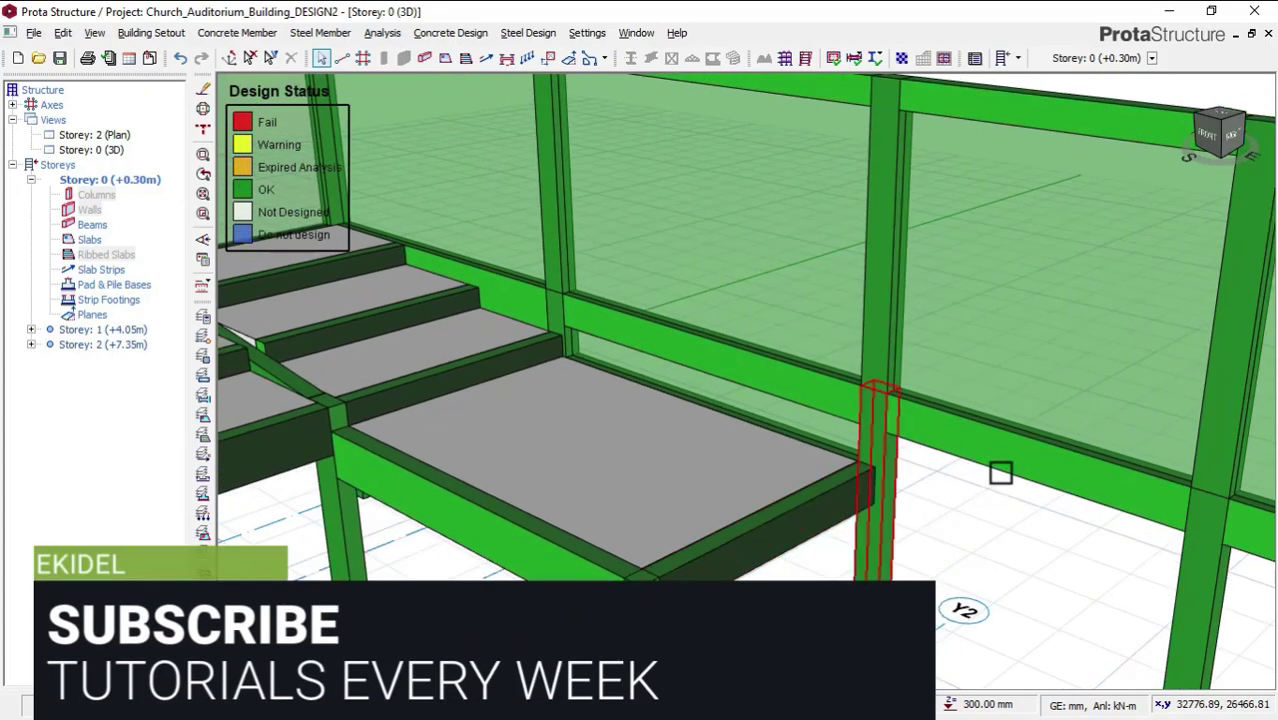
{"action": "scroll", "coordinate": [1020, 462], "scroll_direction": "down", "scroll_amount": 3}
{"action": "middle_click_drag", "start_coordinate": [976, 502], "coordinate": [924, 496]}
{"action": "middle_click_drag", "start_coordinate": [700, 470], "coordinate": [751, 481]}
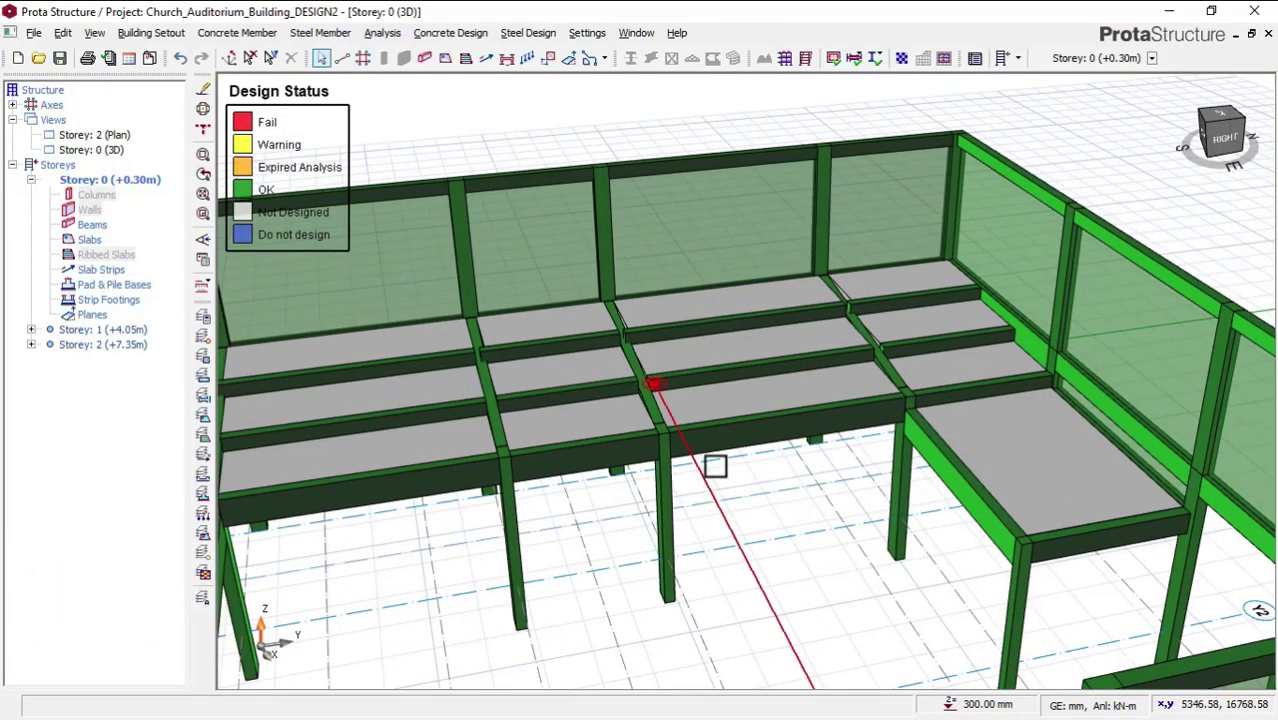
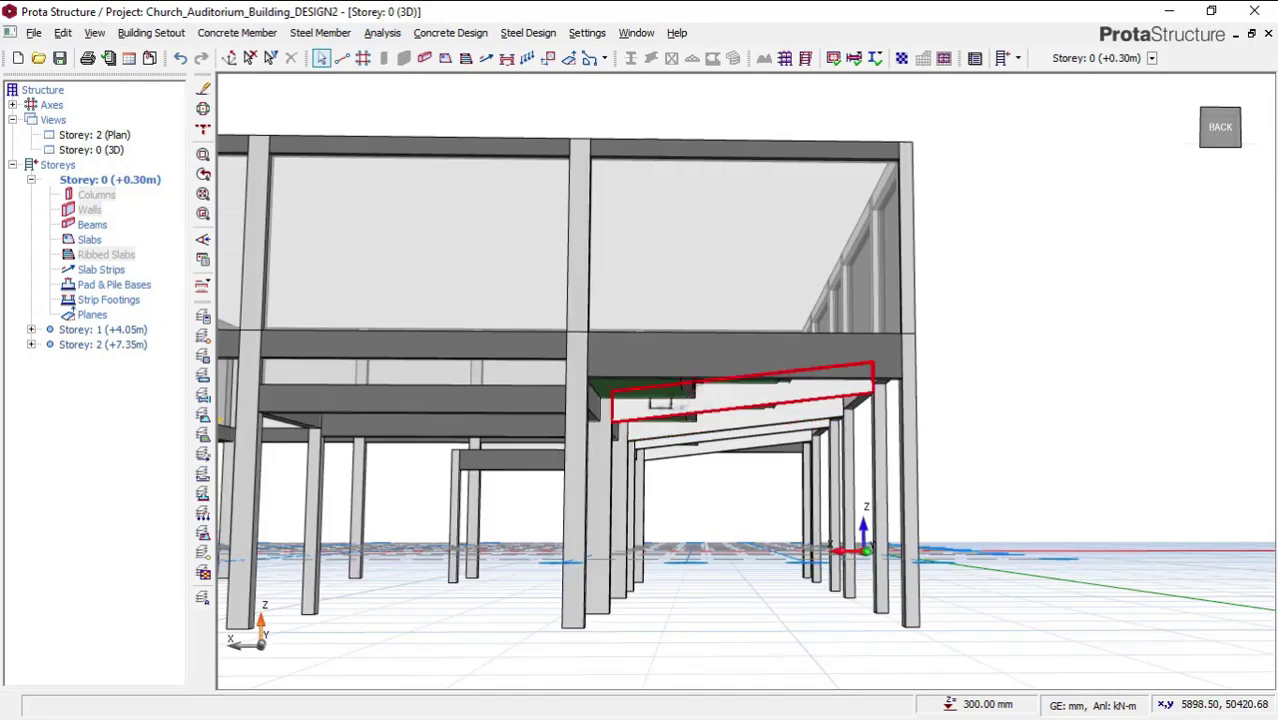
Inspect the sloping beams and columns supporting the gallery from behind, then view the stepped slabs from above
{"action": "mouse_move", "coordinate": [590, 340]}
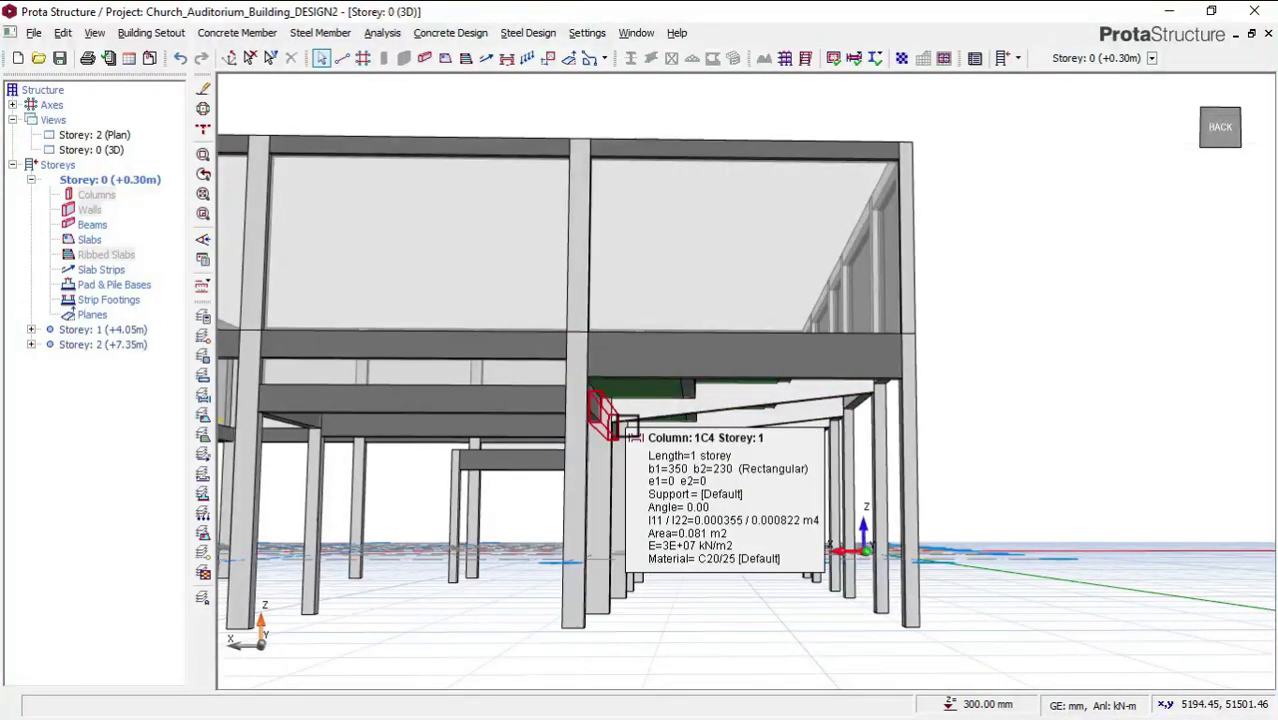
{"action": "middle_click_drag", "start_coordinate": [628, 430], "coordinate": [746, 484]}
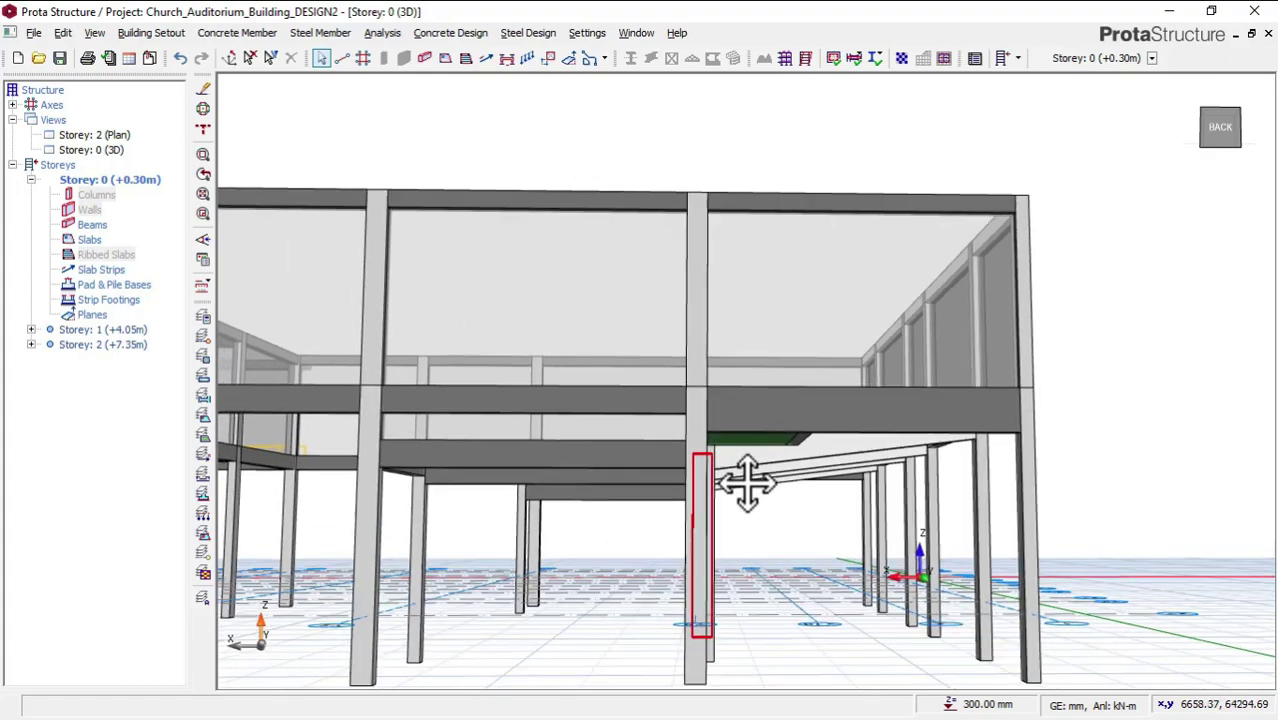
{"action": "mouse_move", "coordinate": [757, 457]}
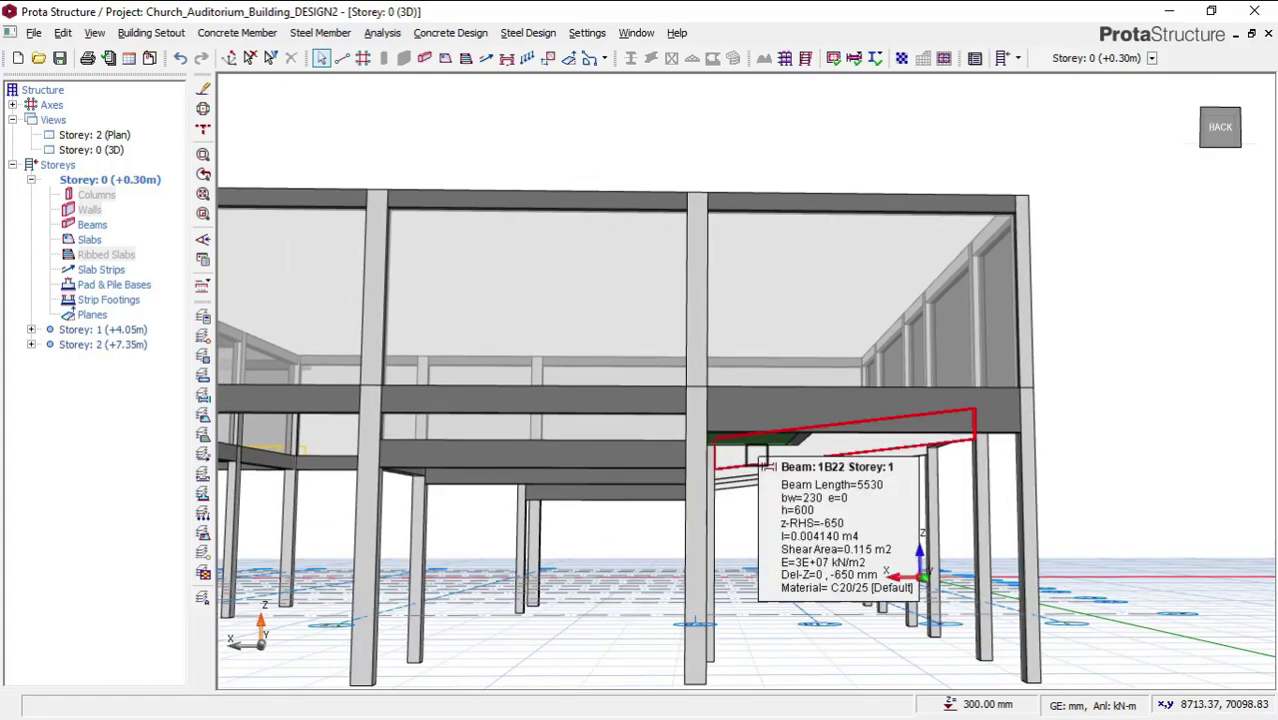
{"action": "mouse_move", "coordinate": [739, 465]}
{"action": "middle_mouse_down", "text": "shift"}
{"action": "mouse_move", "coordinate": [747, 491]}
{"action": "mouse_move", "coordinate": [770, 499]}
{"action": "mouse_move", "coordinate": [895, 525]}
{"action": "mouse_move", "coordinate": [950, 511]}
{"action": "middle_mouse_up", "text": "shift"}
{"action": "scroll", "coordinate": [883, 375], "scroll_direction": "down", "scroll_amount": 1}
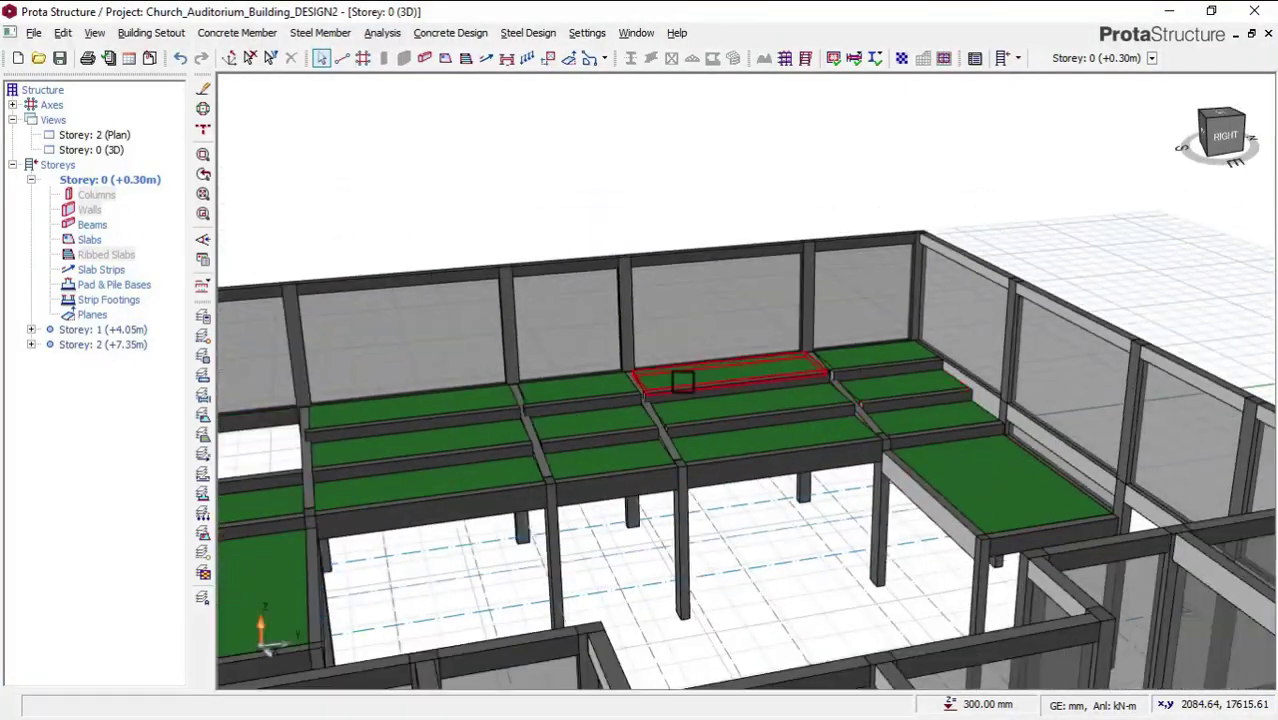
{"action": "scroll", "coordinate": [880, 362], "scroll_direction": "down", "scroll_amount": 2}
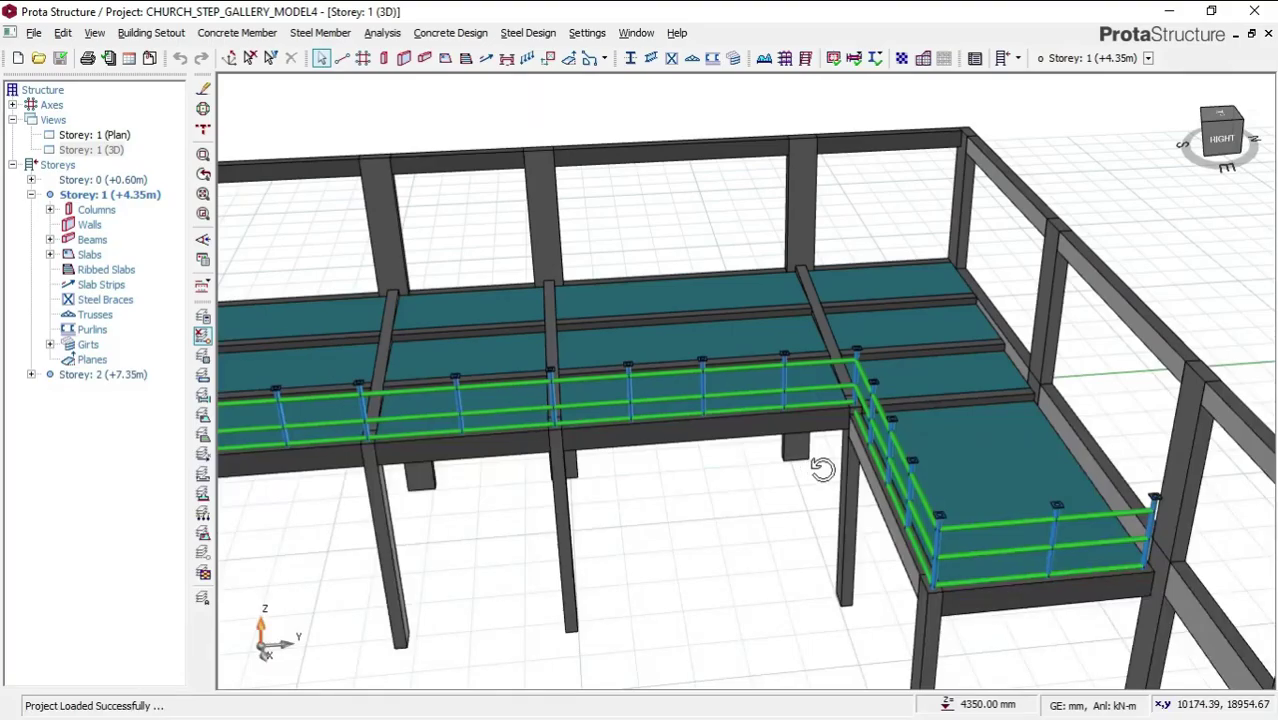
Review the stepped gallery with its railings in CHURCH_STEP_GALLERY_MODEL4 from several sides
{"action": "middle_click_drag", "start_coordinate": [822, 386], "coordinate": [897, 446]}
{"action": "scroll", "coordinate": [797, 431], "scroll_direction": "up", "scroll_amount": 3}
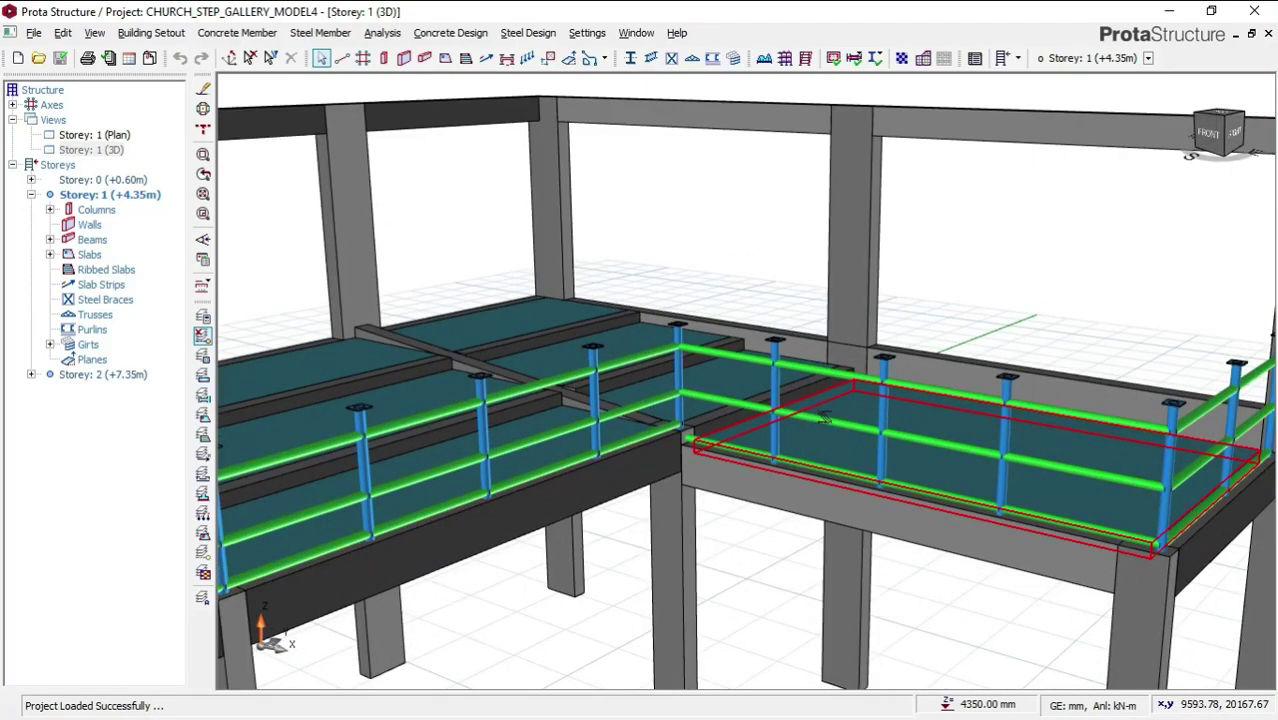
{"action": "scroll", "coordinate": [820, 418], "scroll_direction": "down", "scroll_amount": 3}
{"action": "middle_click_drag", "start_coordinate": [820, 418], "coordinate": [725, 428]}
{"action": "scroll", "coordinate": [725, 428], "scroll_direction": "down", "scroll_amount": 1}
{"action": "scroll", "coordinate": [955, 501], "scroll_direction": "up", "scroll_amount": 1}
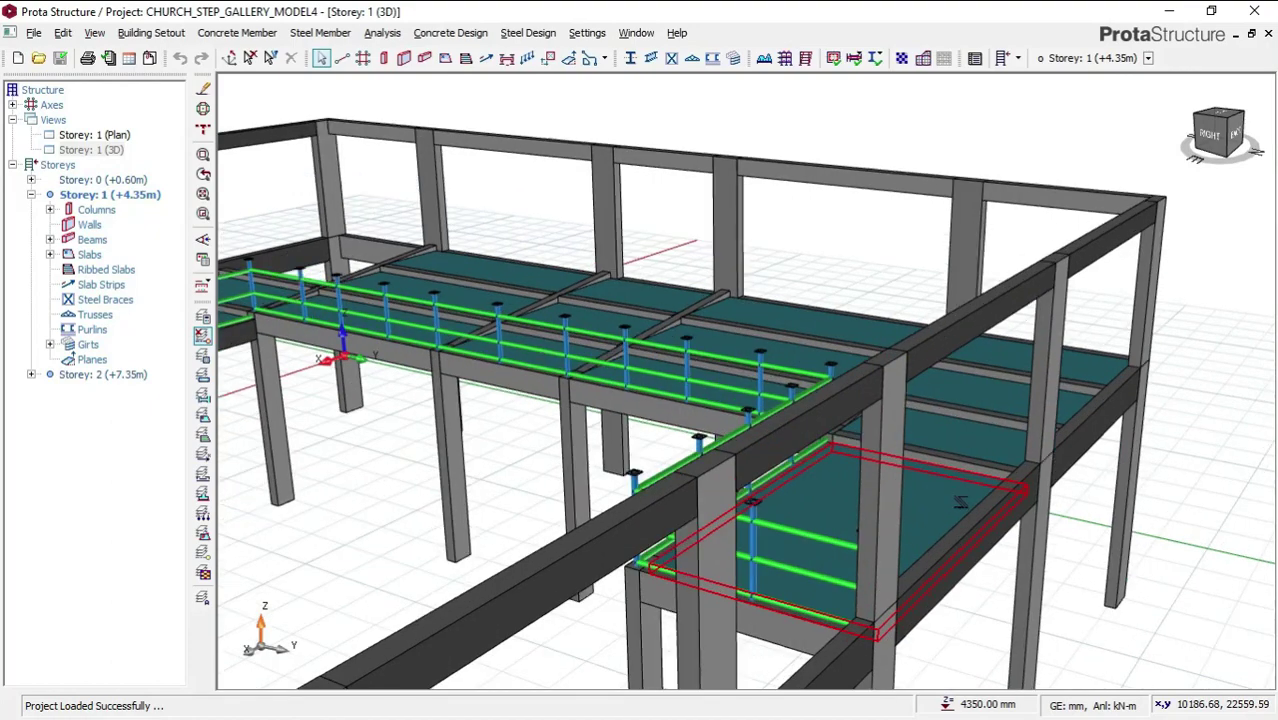
{"action": "middle_click_drag", "start_coordinate": [958, 502], "coordinate": [792, 438]}
{"action": "scroll", "coordinate": [1040, 485], "scroll_direction": "down", "scroll_amount": 1}
{"action": "middle_click_drag", "start_coordinate": [1040, 485], "coordinate": [993, 515]}
{"action": "scroll", "coordinate": [1003, 515], "scroll_direction": "up", "scroll_amount": 1}
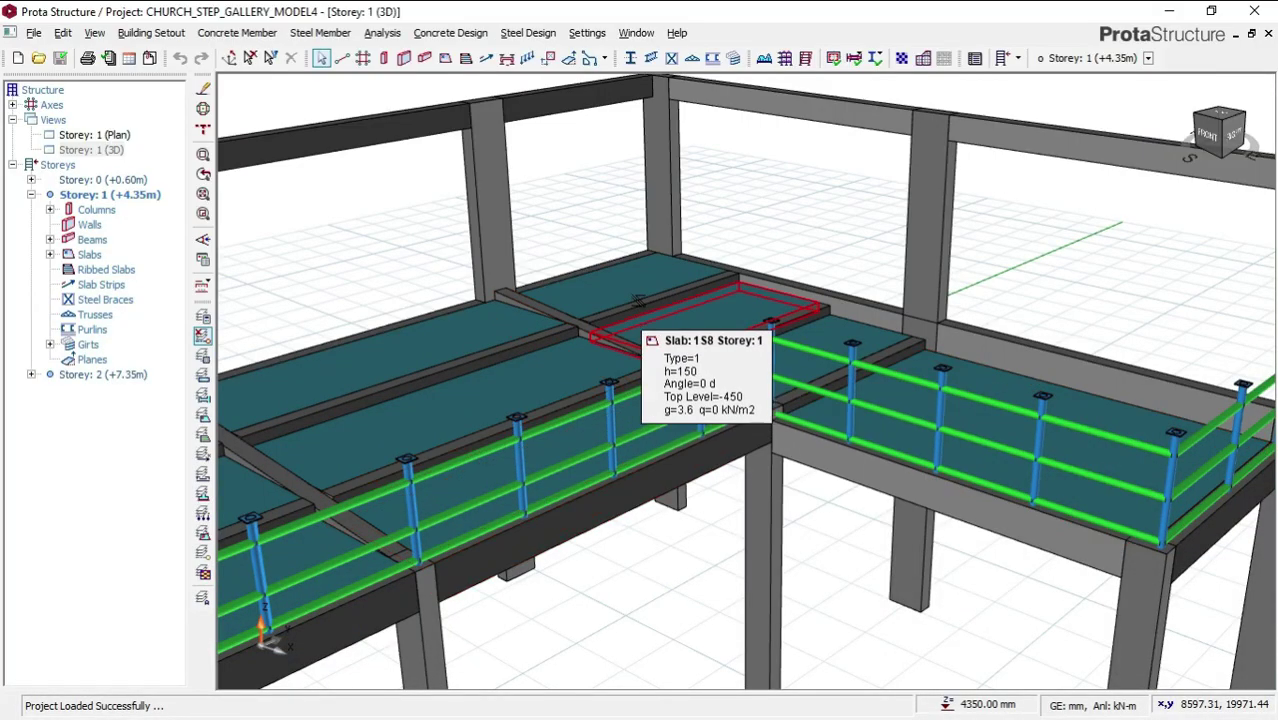
Examine how the gallery's stepped slabs and their edge beams meet the sloping beams
{"action": "scroll", "coordinate": [640, 305], "scroll_direction": "up", "scroll_amount": 2}
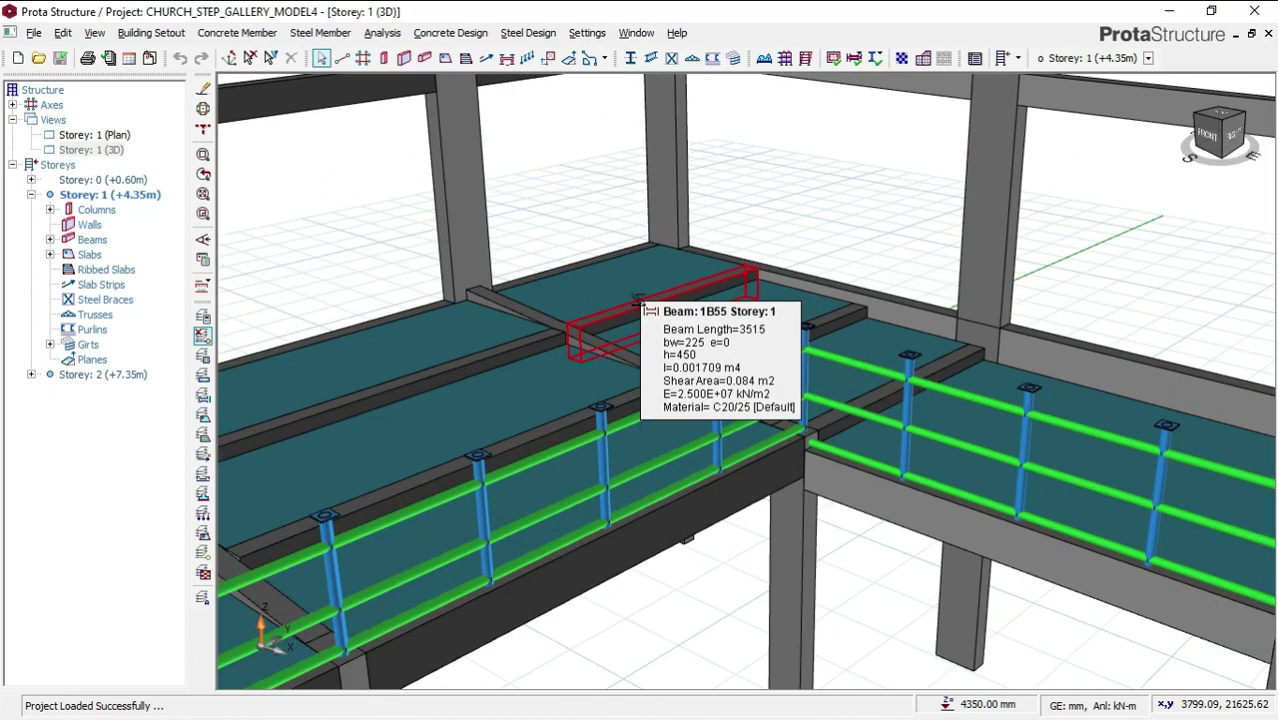
{"action": "middle_click_drag", "start_coordinate": [700, 381], "coordinate": [582, 393]}
{"action": "middle_click_drag", "start_coordinate": [738, 414], "coordinate": [604, 421]}
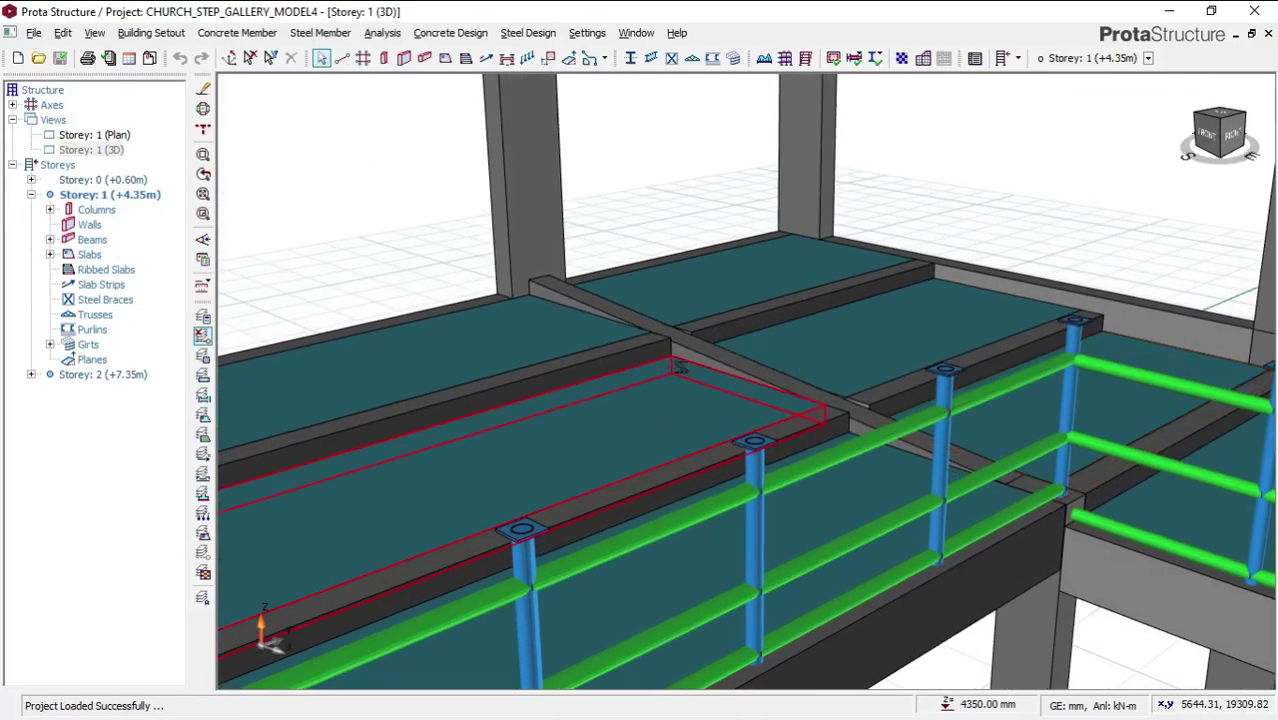
{"action": "scroll", "coordinate": [873, 383], "scroll_direction": "down", "scroll_amount": 1}
{"action": "middle_click_drag", "start_coordinate": [932, 412], "coordinate": [737, 388]}
{"action": "scroll", "coordinate": [713, 342], "scroll_direction": "down", "scroll_amount": 3}
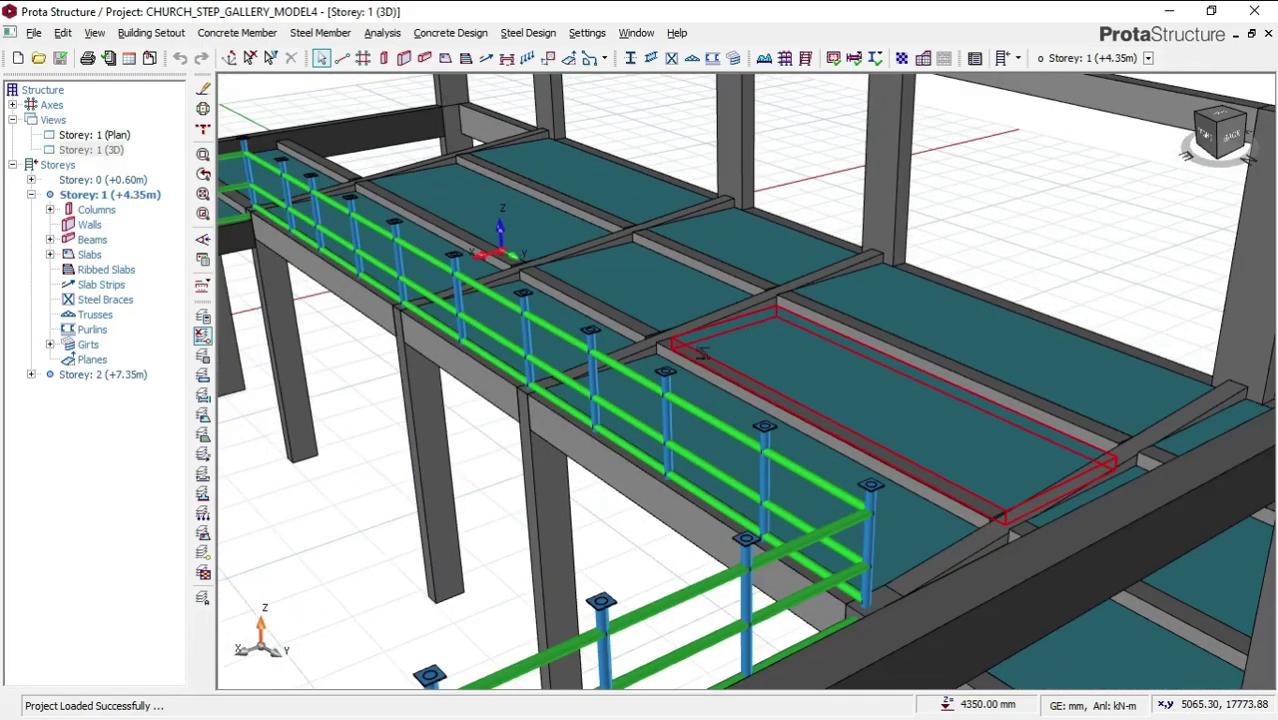
{"action": "middle_click_drag", "start_coordinate": [725, 442], "coordinate": [1078, 400]}
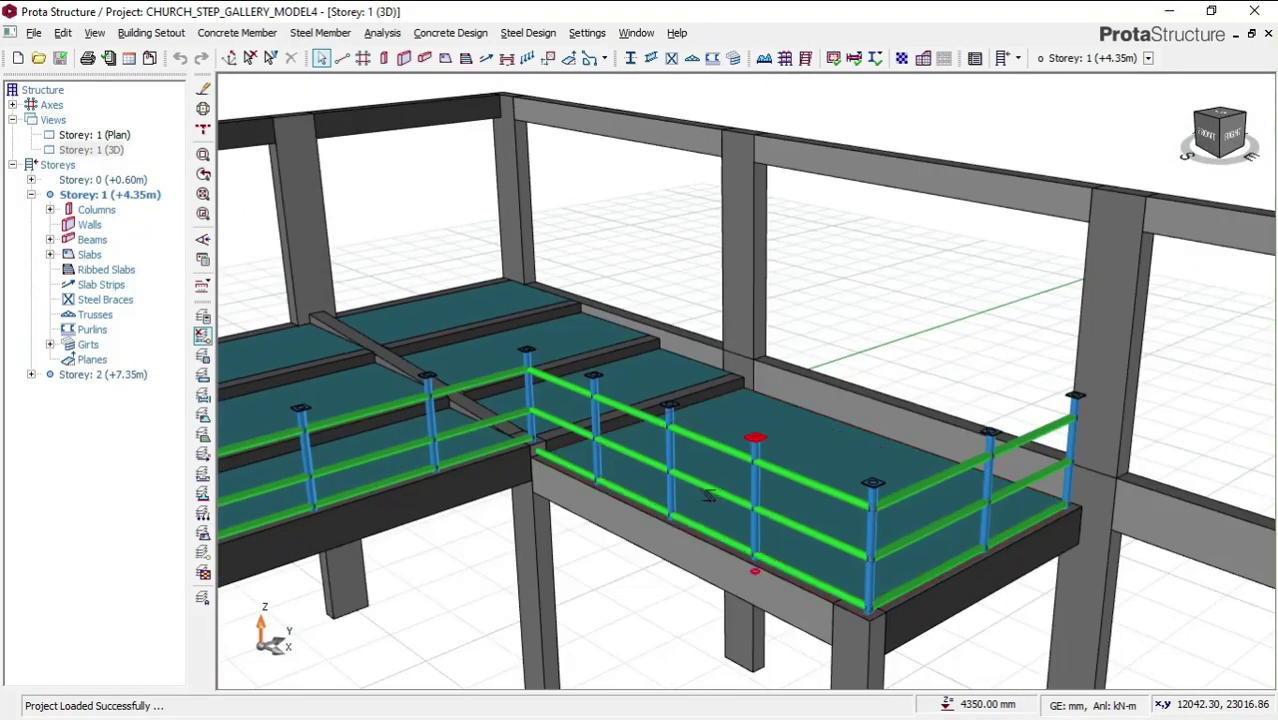
Inspect the gallery railing's posts and horizontal rails at close range along the side landing
{"action": "scroll", "coordinate": [700, 400], "scroll_direction": "up", "scroll_amount": 6}
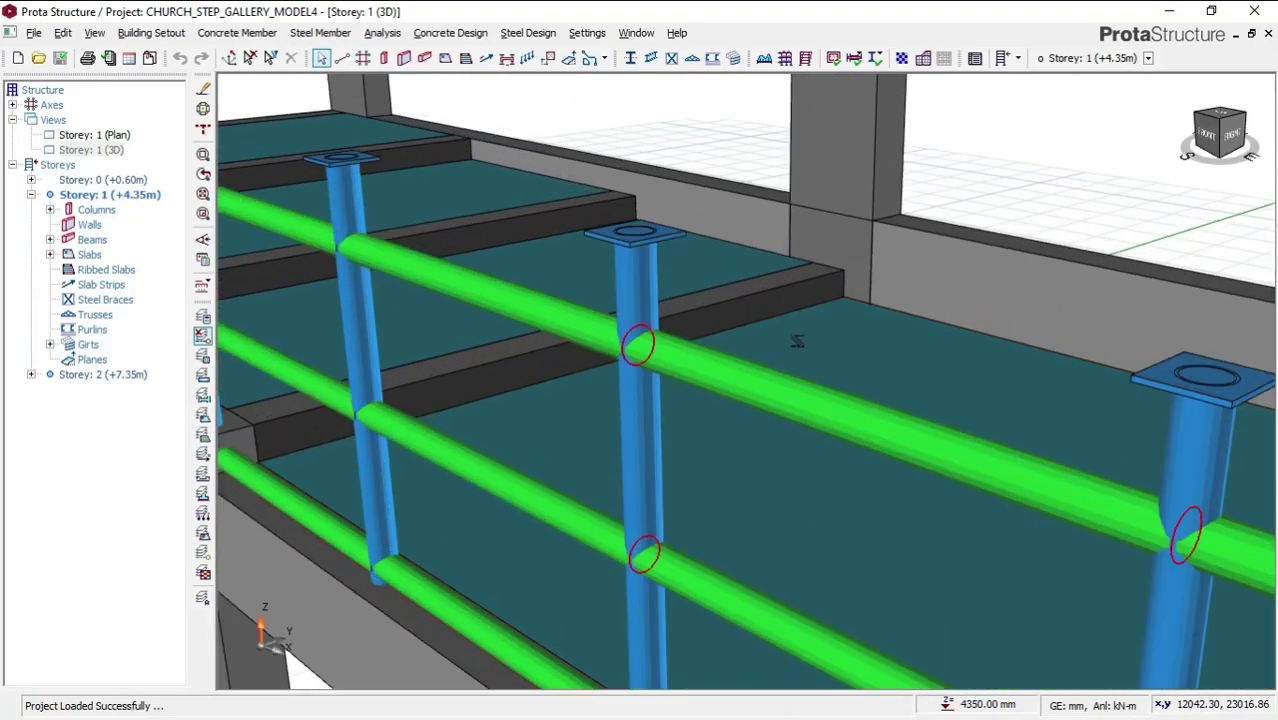
{"action": "scroll", "coordinate": [690, 330], "scroll_direction": "down", "scroll_amount": 3}
{"action": "middle_click_drag", "start_coordinate": [707, 359], "coordinate": [380, 376]}
{"action": "scroll", "coordinate": [523, 376], "scroll_direction": "down", "scroll_amount": 2}
{"action": "scroll", "coordinate": [613, 365], "scroll_direction": "down", "scroll_amount": 3}
{"action": "middle_click_drag", "start_coordinate": [613, 365], "coordinate": [627, 418]}
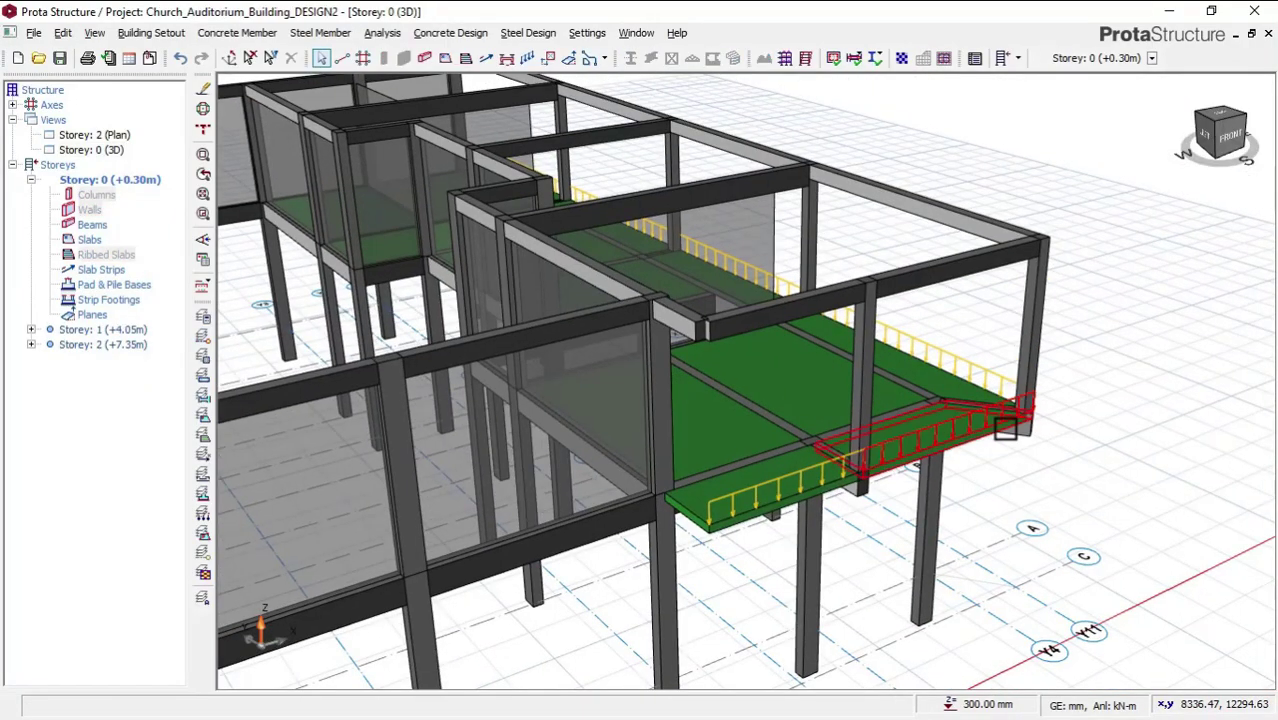
Examine the cantilever slab around the auditorium building's corner, its supporting beams and the line loads along its edges
{"action": "middle_click_drag", "start_coordinate": [955, 425], "coordinate": [935, 420]}
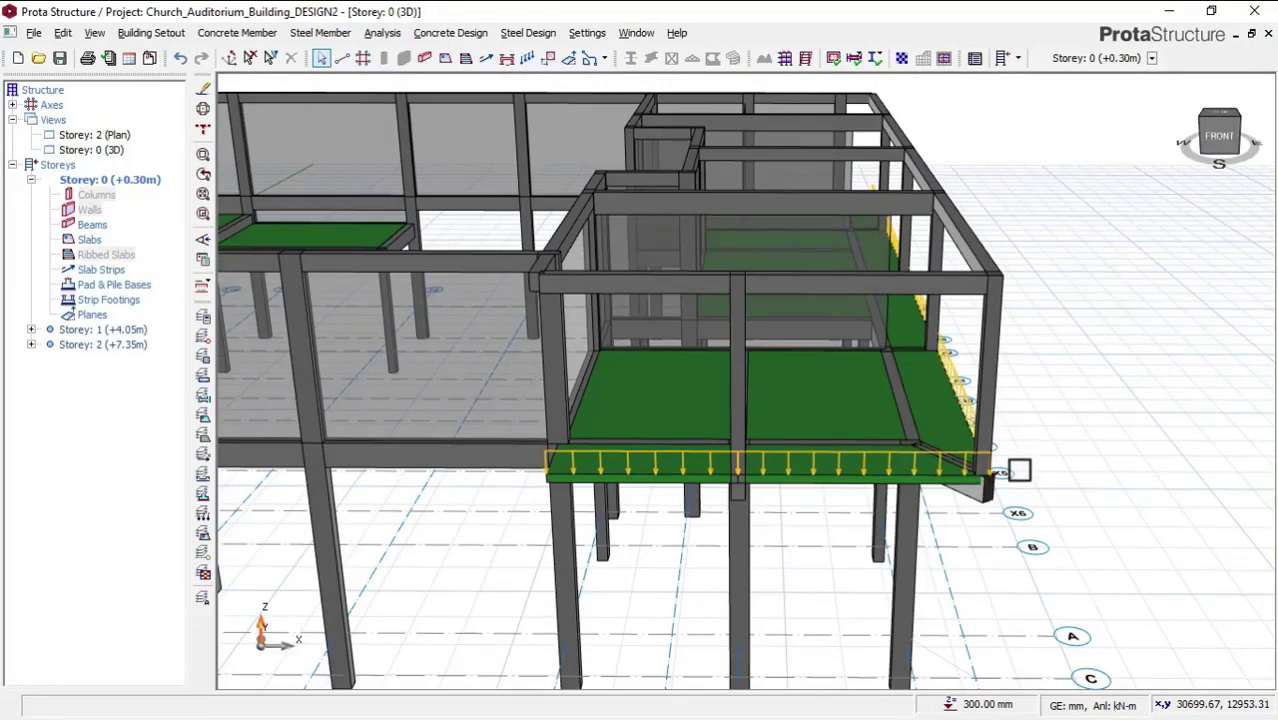
{"action": "scroll", "coordinate": [1018, 470], "scroll_direction": "up", "scroll_amount": 2}
{"action": "middle_click_drag", "start_coordinate": [970, 462], "coordinate": [956, 465]}
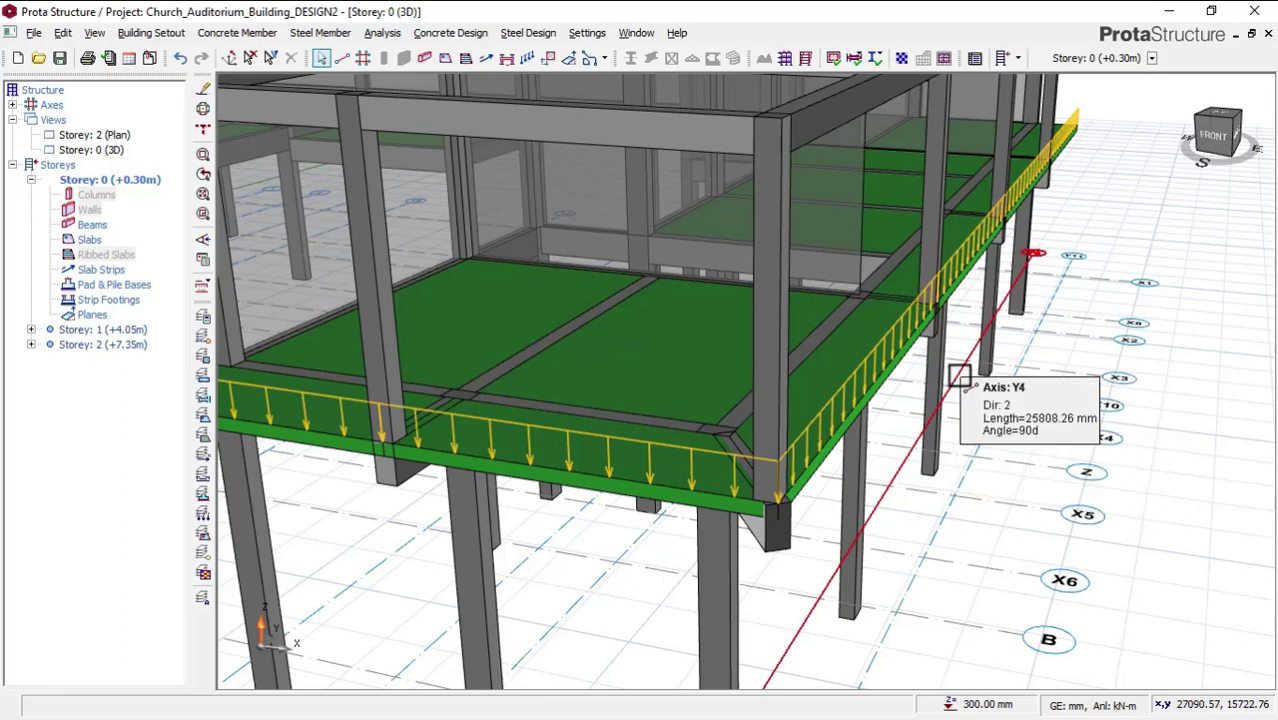
{"action": "mouse_move", "coordinate": [896, 418]}
{"action": "middle_mouse_down"}
{"action": "mouse_move", "coordinate": [816, 442]}
{"action": "mouse_move", "coordinate": [808, 457]}
{"action": "middle_mouse_up"}
{"action": "left_click", "coordinate": [810, 430]}
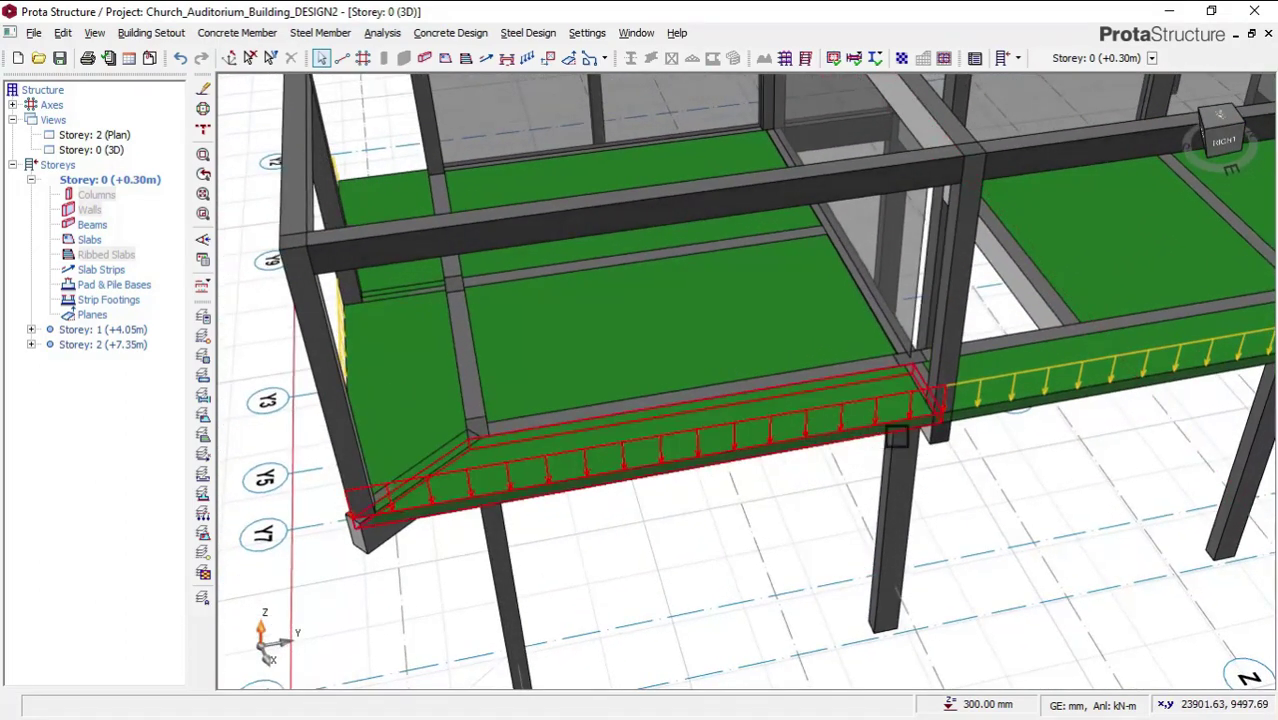
{"action": "scroll", "coordinate": [897, 437], "scroll_direction": "down", "scroll_amount": 3}
{"action": "middle_click_drag", "start_coordinate": [740, 436], "coordinate": [760, 556]}
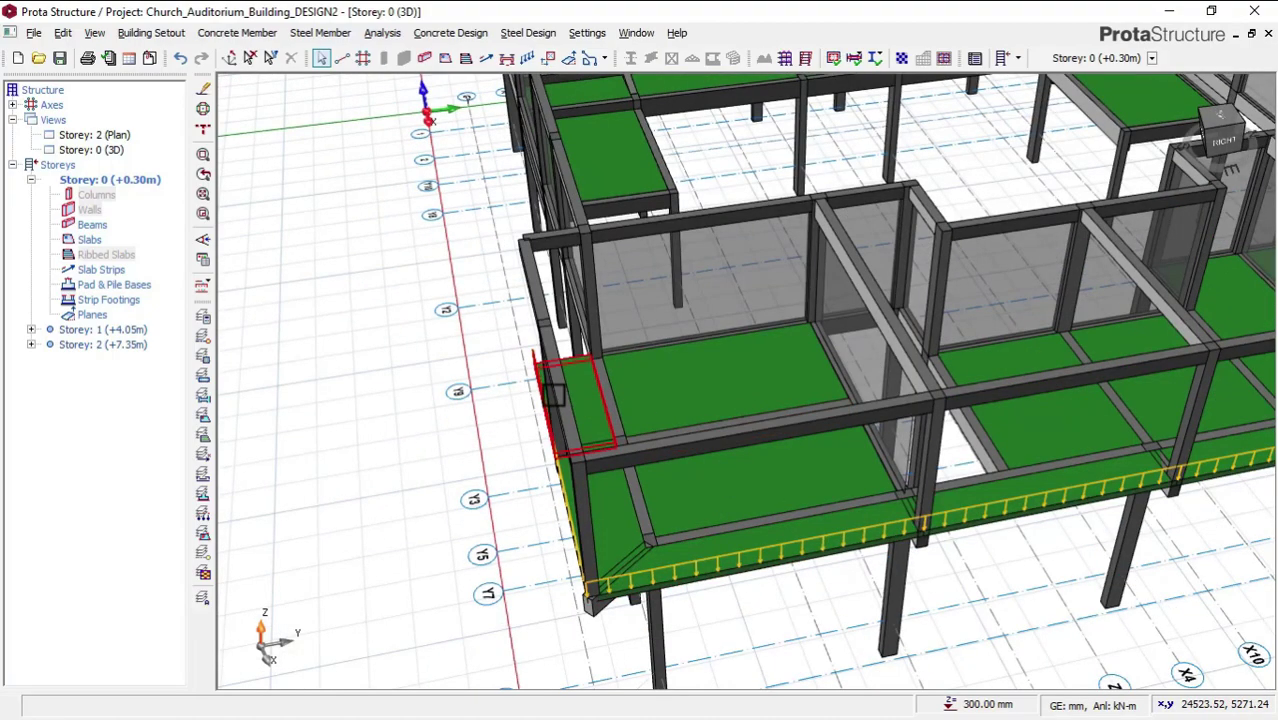
{"action": "middle_click_drag", "start_coordinate": [588, 395], "coordinate": [776, 380]}
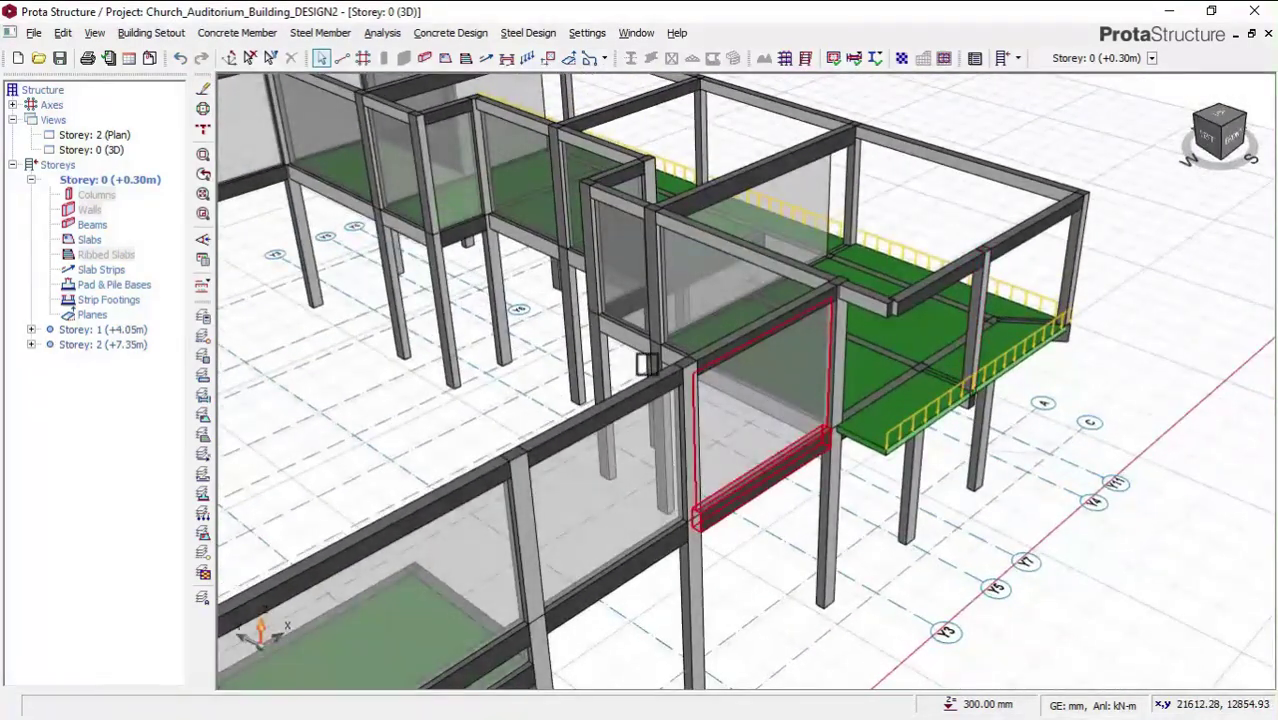
{"action": "scroll", "coordinate": [648, 364], "scroll_direction": "down", "scroll_amount": 2}
{"action": "middle_click_drag", "start_coordinate": [648, 366], "coordinate": [683, 366]}
{"action": "scroll", "coordinate": [940, 360], "scroll_direction": "down", "scroll_amount": 2}
{"action": "scroll", "coordinate": [925, 380], "scroll_direction": "down", "scroll_amount": 2}
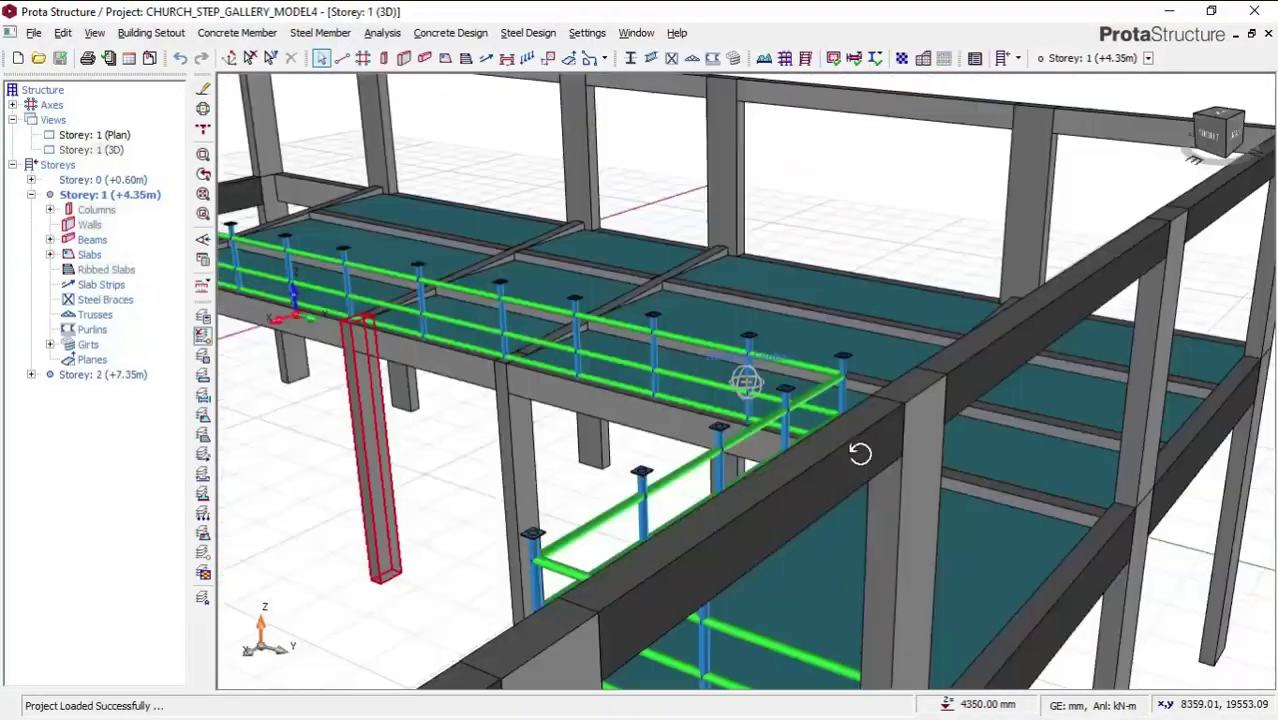
Examine how the stepped slabs, sloping beams and railings meet at the gallery's corners and side landings in CHURCH_STEP_GALLERY_MODEL4
{"action": "middle_click_drag", "start_coordinate": [859, 451], "coordinate": [925, 428]}
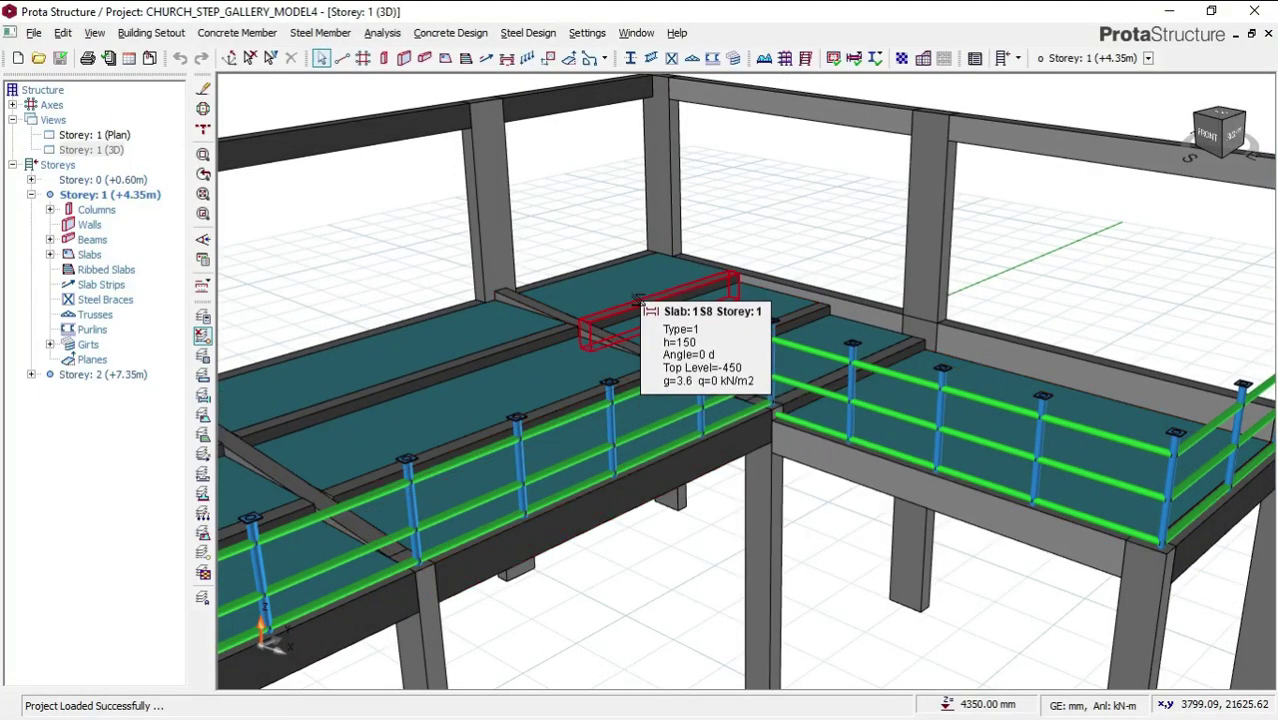
{"action": "scroll", "coordinate": [638, 300], "scroll_direction": "up", "scroll_amount": 1}
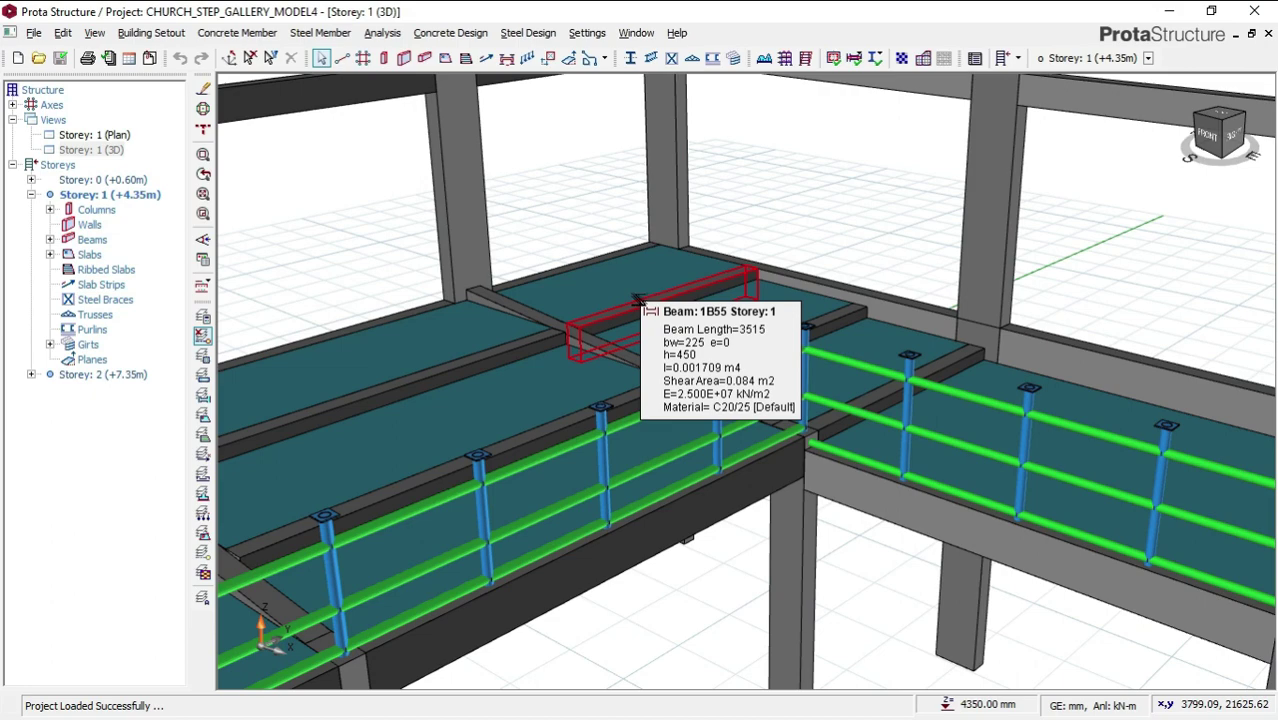
{"action": "middle_click_drag", "start_coordinate": [695, 383], "coordinate": [777, 370]}
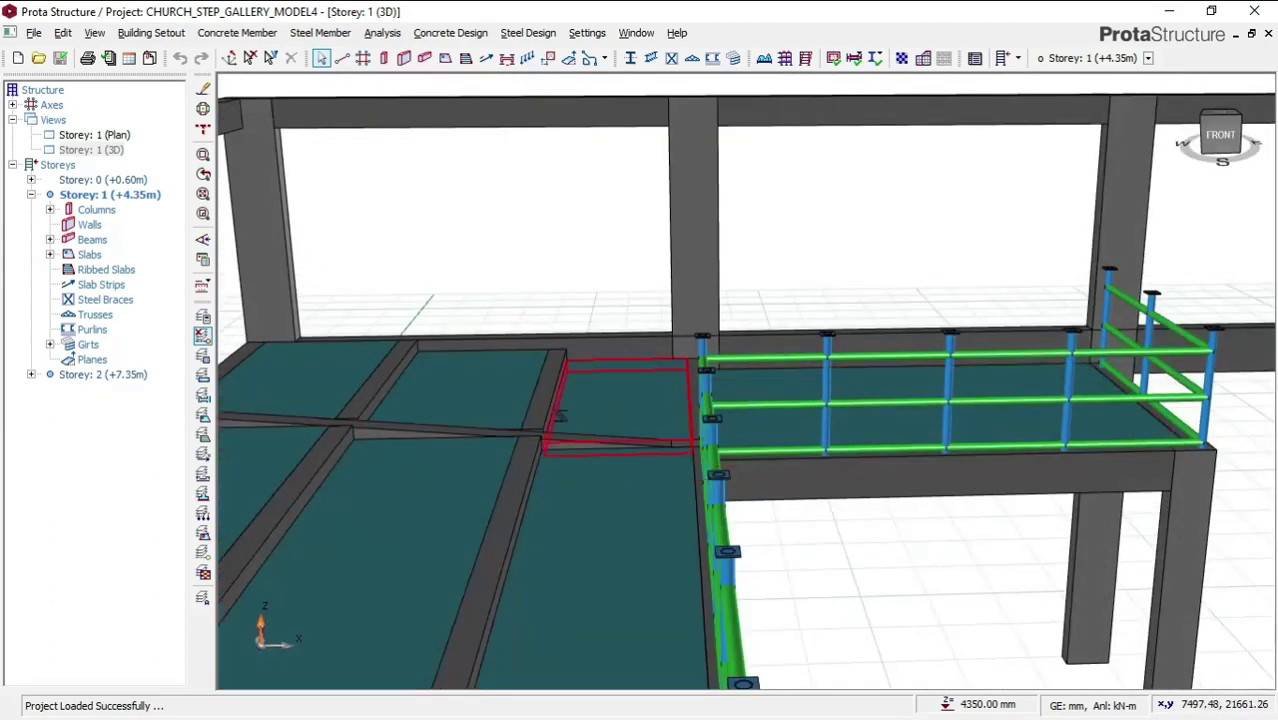
{"action": "middle_click_drag", "start_coordinate": [560, 415], "coordinate": [577, 395]}
{"action": "mouse_move", "coordinate": [737, 413]}
{"action": "middle_mouse_down"}
{"action": "mouse_move", "coordinate": [705, 335]}
{"action": "mouse_move", "coordinate": [689, 411]}
{"action": "mouse_move", "coordinate": [651, 419]}
{"action": "mouse_move", "coordinate": [842, 381]}
{"action": "middle_mouse_up"}
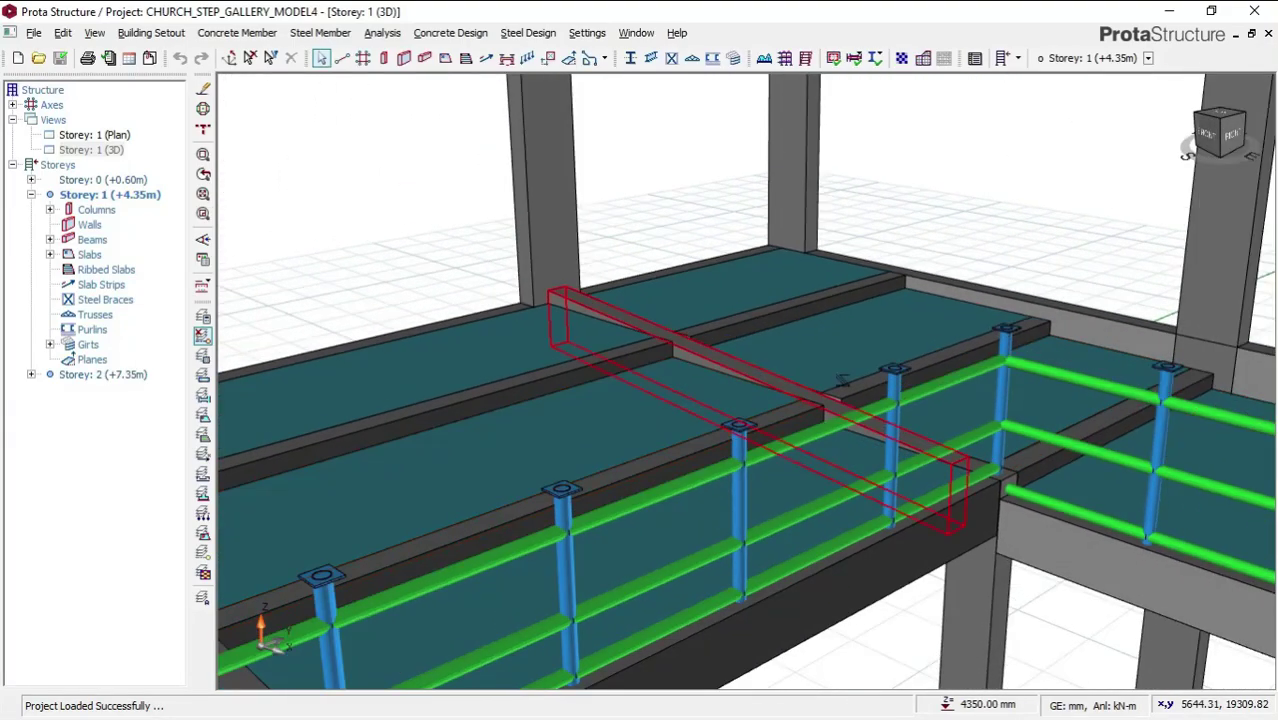
{"action": "mouse_move", "coordinate": [940, 411]}
{"action": "middle_mouse_down"}
{"action": "mouse_move", "coordinate": [735, 415]}
{"action": "mouse_move", "coordinate": [667, 455]}
{"action": "middle_mouse_up"}
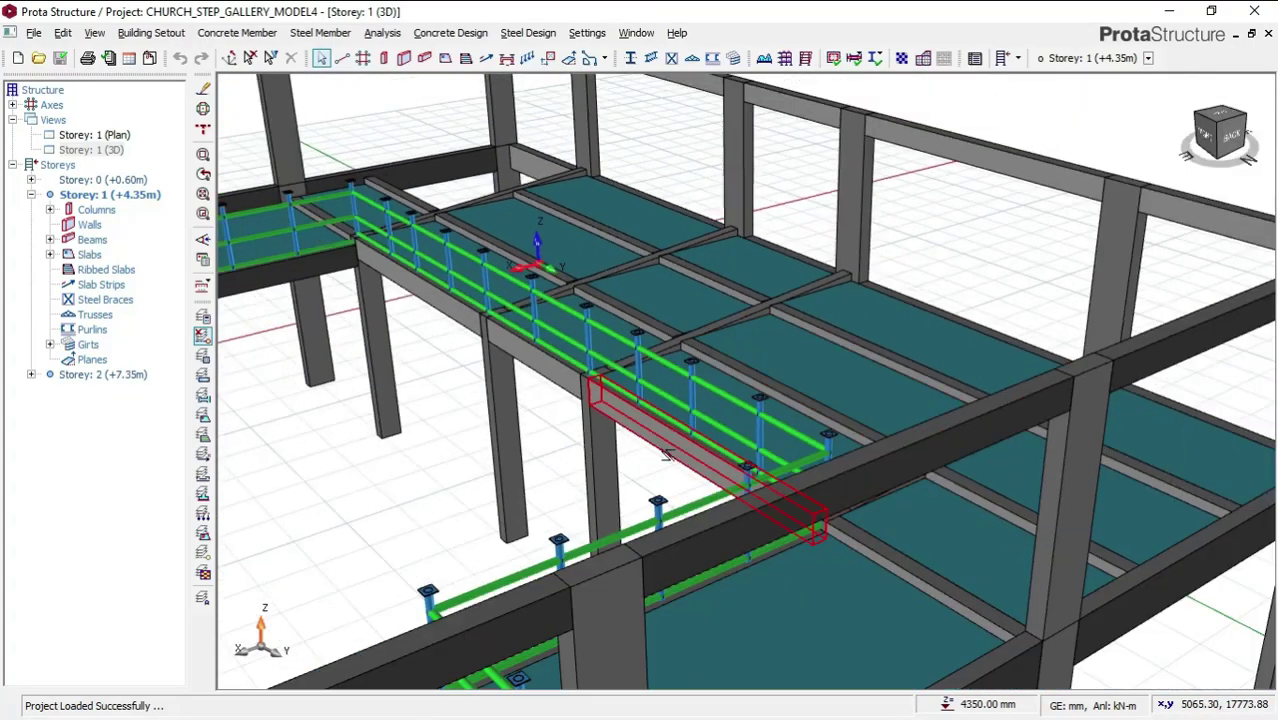
{"action": "middle_click_drag", "start_coordinate": [826, 411], "coordinate": [879, 451]}
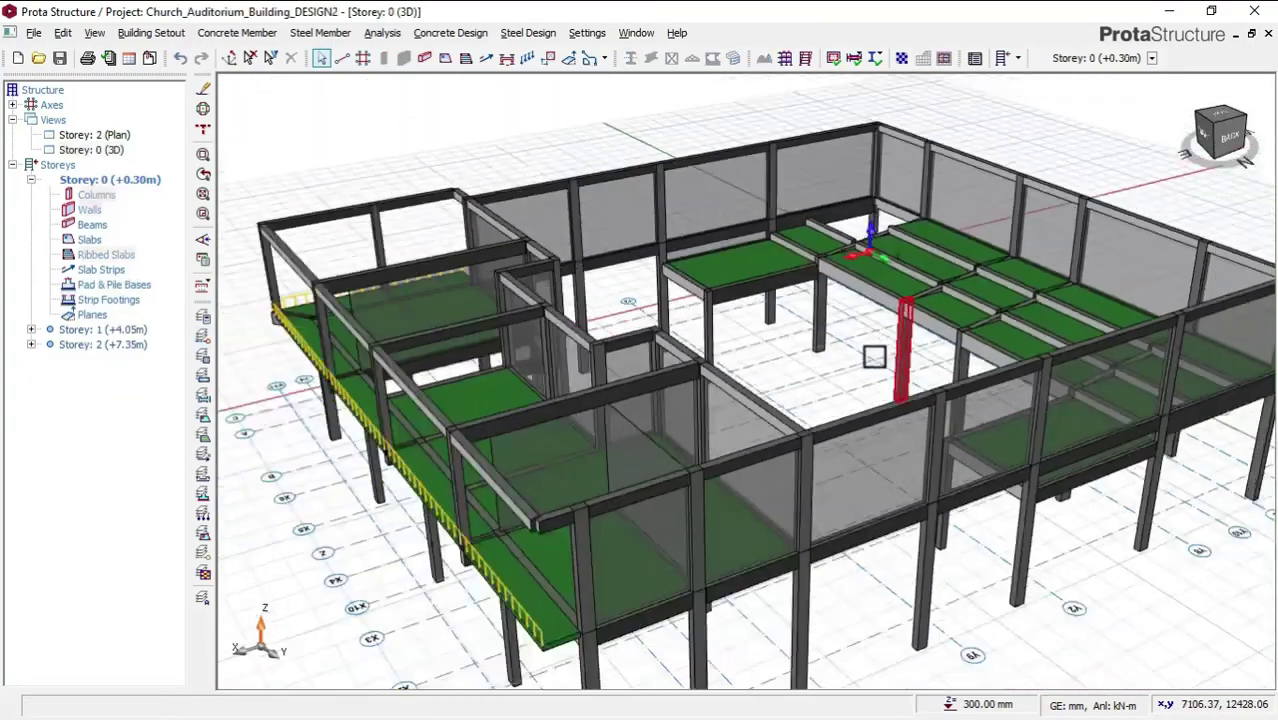
Examine the auditorium building's cantilever slab in Church_Auditorium_Building_DESIGN2, including its edge line loads and supporting columns
{"action": "scroll", "coordinate": [845, 382], "scroll_direction": "up", "scroll_amount": 2}
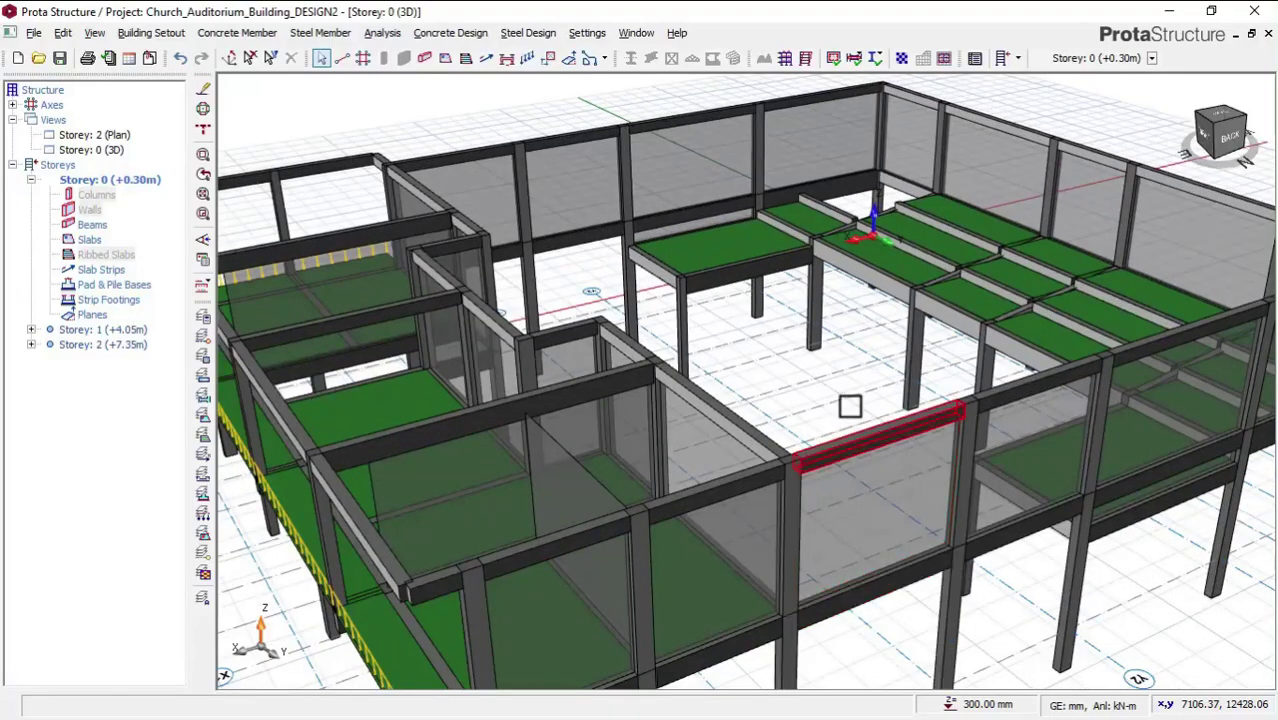
{"action": "scroll", "coordinate": [765, 520], "scroll_direction": "down", "scroll_amount": 3}
{"action": "mouse_move", "coordinate": [765, 520]}
{"action": "middle_mouse_down"}
{"action": "mouse_move", "coordinate": [733, 517]}
{"action": "mouse_move", "coordinate": [742, 494]}
{"action": "mouse_move", "coordinate": [684, 498]}
{"action": "middle_mouse_up"}
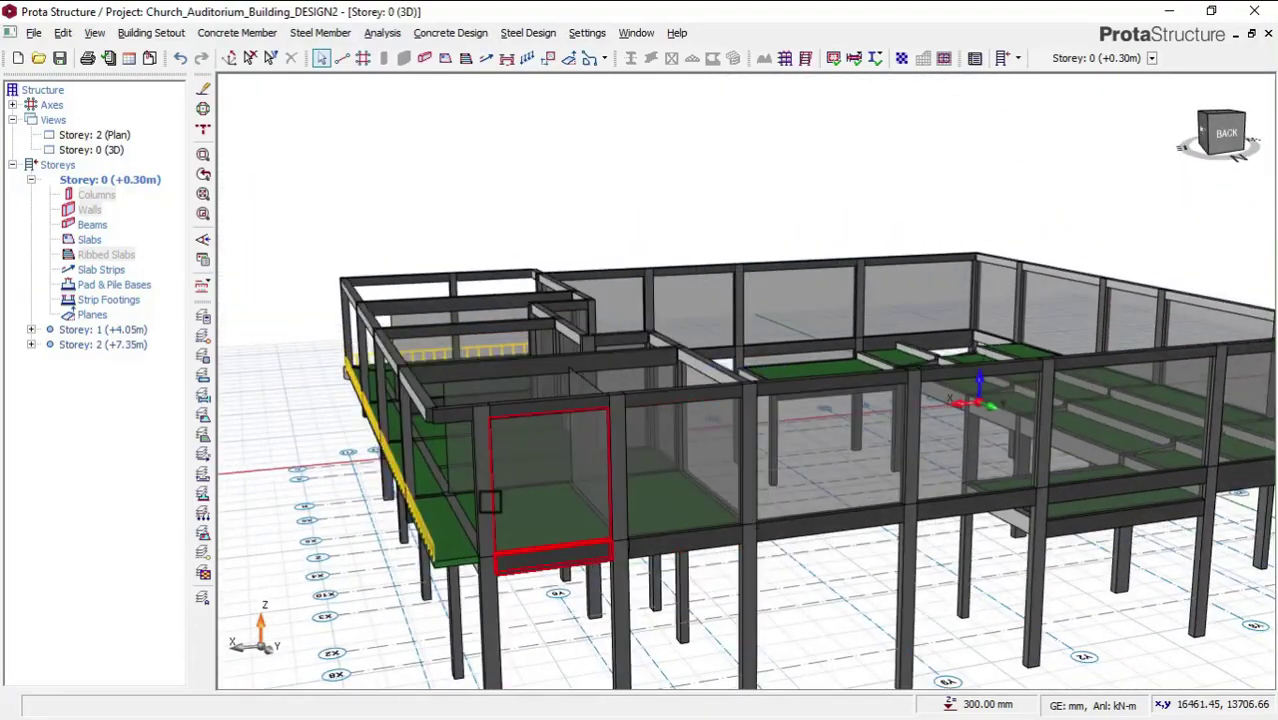
{"action": "middle_click_drag", "start_coordinate": [508, 496], "coordinate": [542, 475]}
{"action": "scroll", "coordinate": [481, 501], "scroll_direction": "up", "scroll_amount": 1}
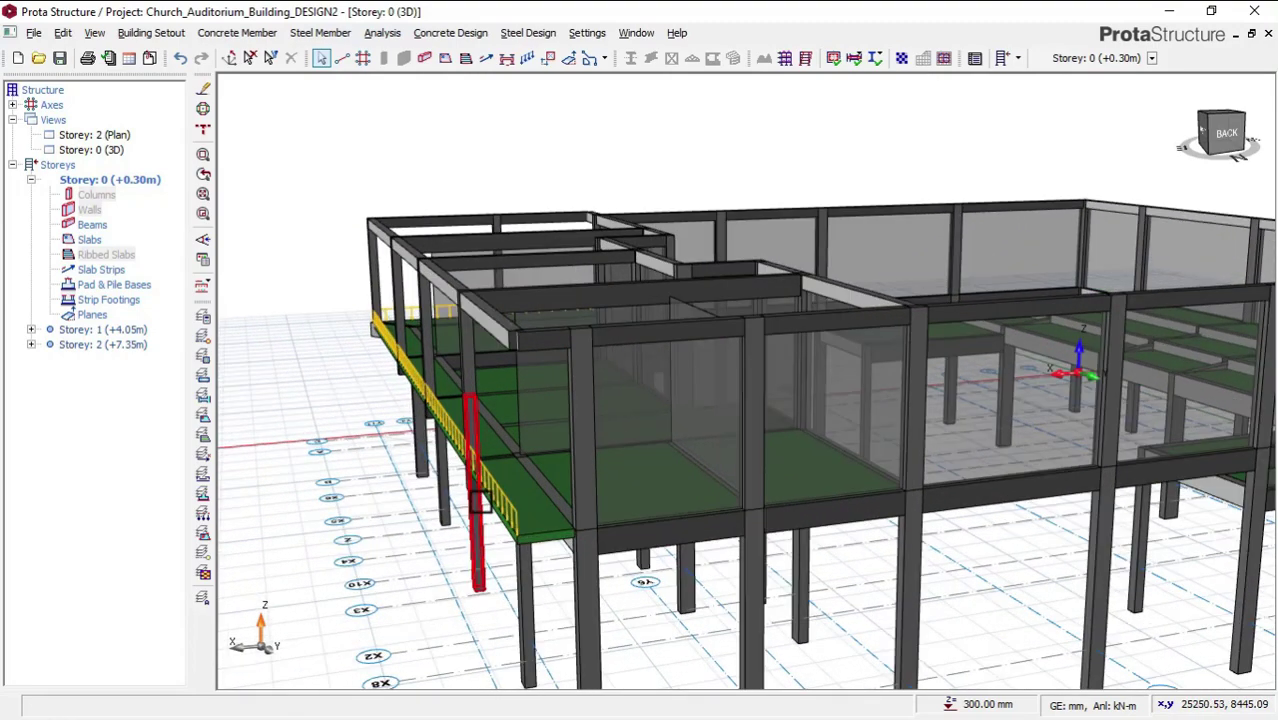
{"action": "mouse_move", "coordinate": [442, 528]}
{"action": "middle_mouse_down"}
{"action": "mouse_move", "coordinate": [435, 520]}
{"action": "mouse_move", "coordinate": [459, 510]}
{"action": "middle_mouse_up"}
{"action": "right_click", "coordinate": [464, 511]}
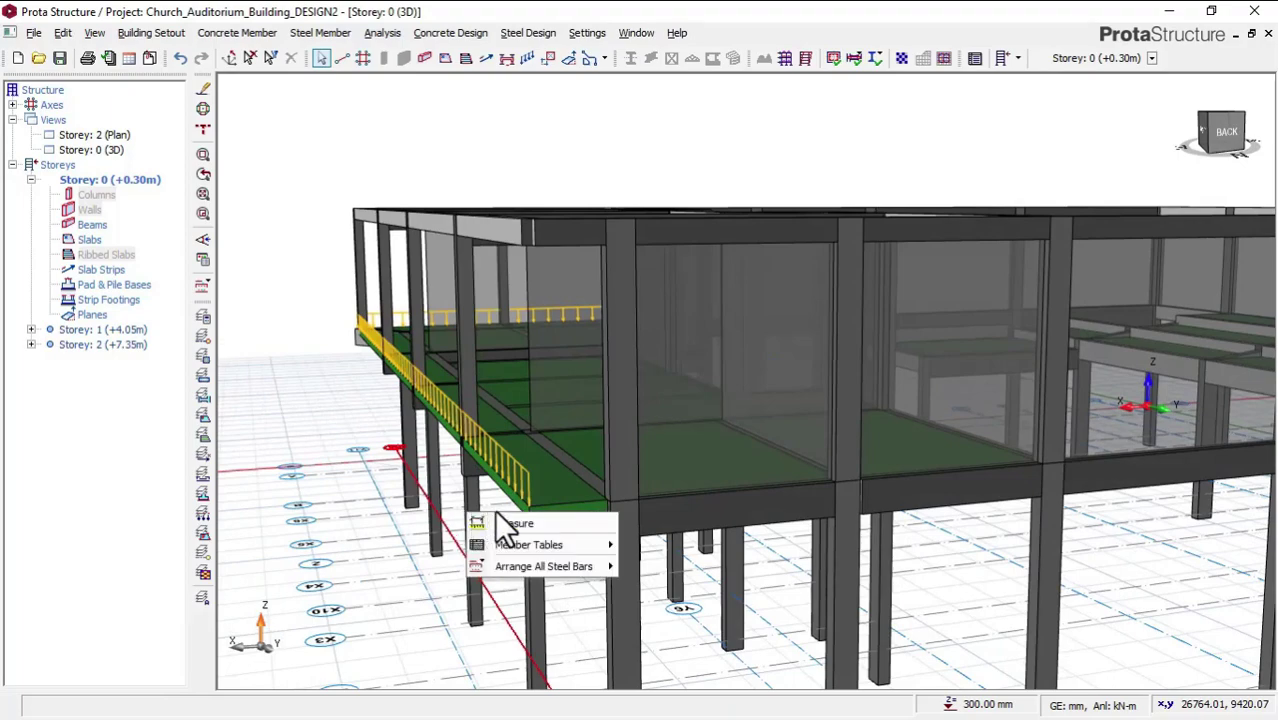
{"action": "left_click", "coordinate": [312, 366]}
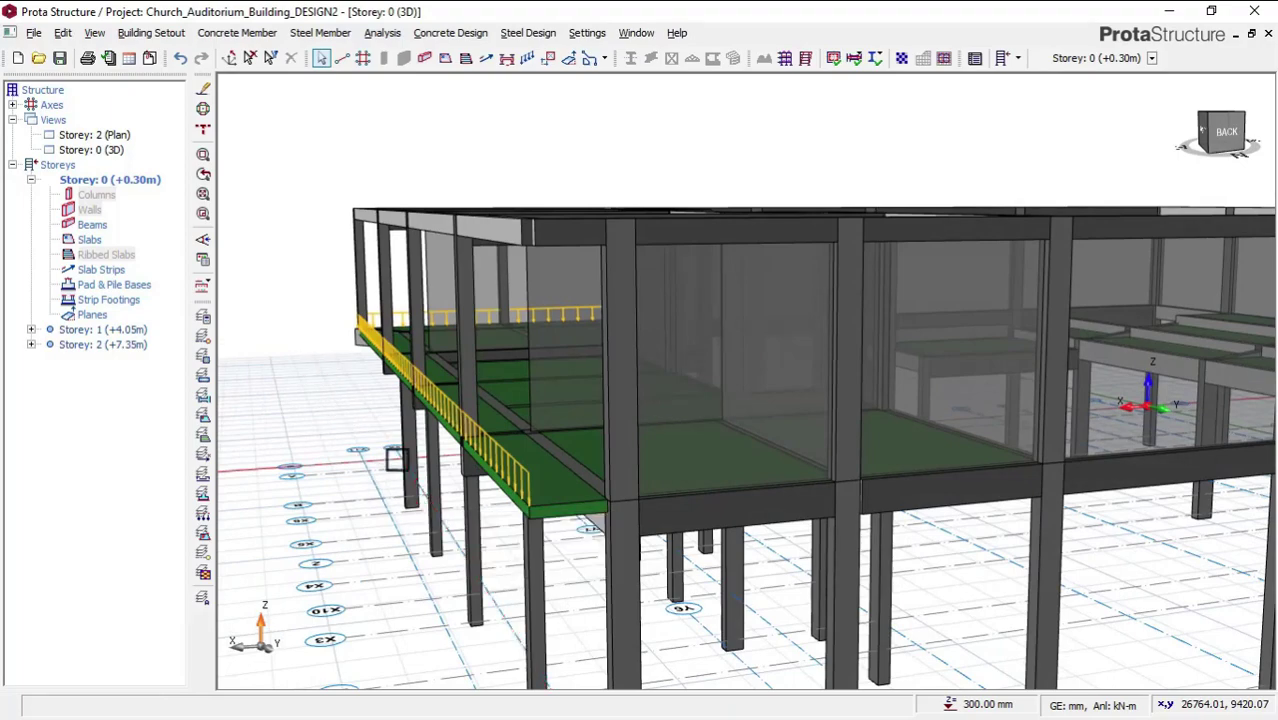
{"action": "middle_click_drag", "start_coordinate": [562, 531], "coordinate": [622, 542]}
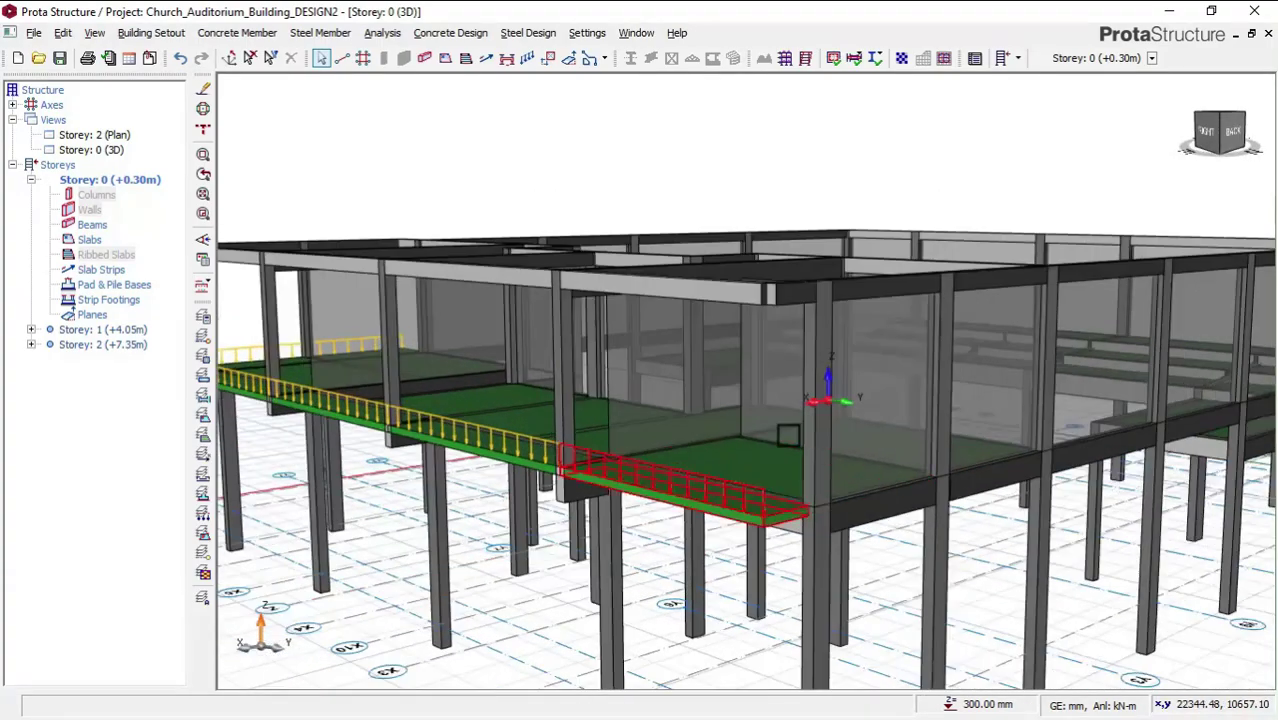
{"action": "middle_click_drag", "start_coordinate": [788, 435], "coordinate": [896, 399]}
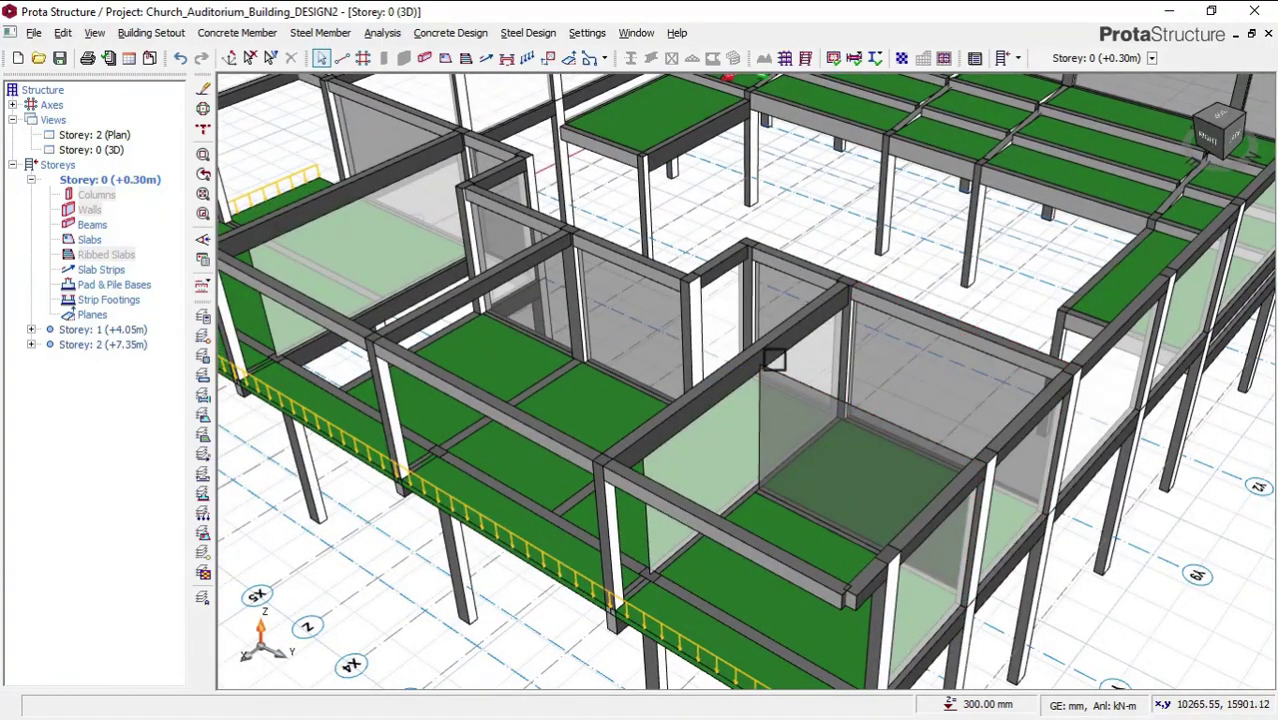
Examine the stepped gallery inside the auditorium building, including its slabs, side landing, edge beams and supporting columns
{"action": "middle_click_drag", "start_coordinate": [796, 434], "coordinate": [710, 401]}
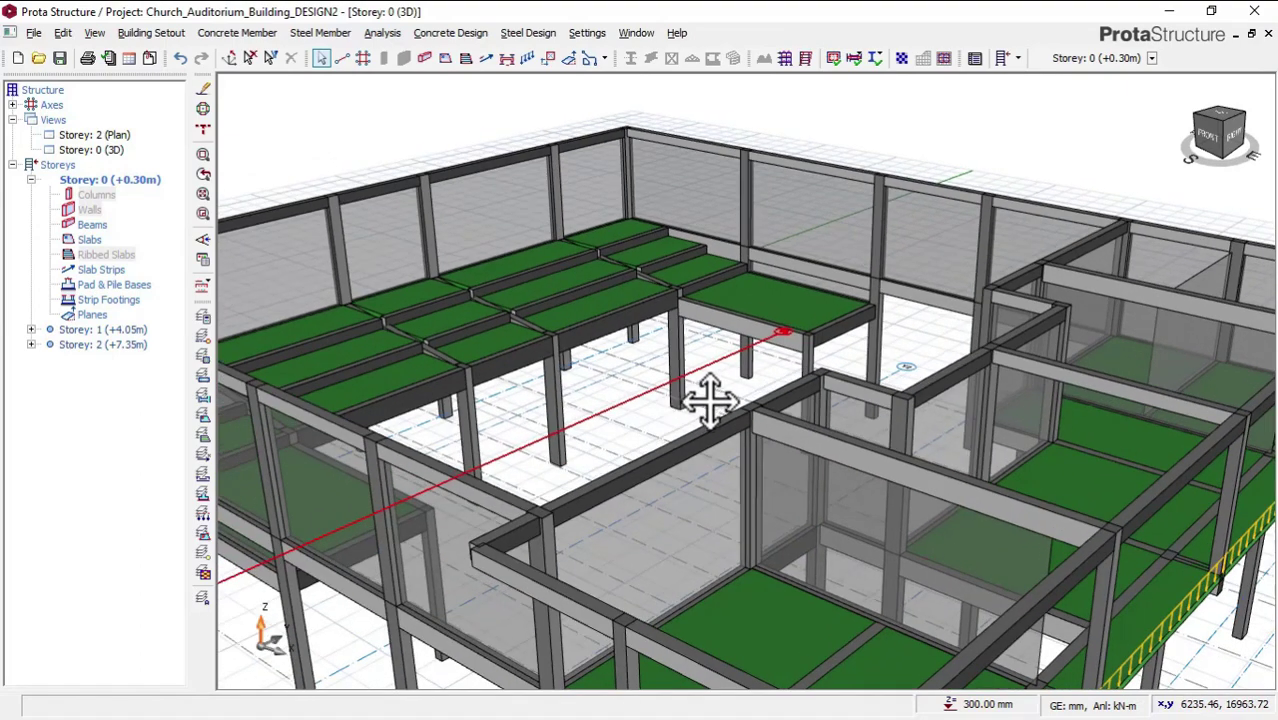
{"action": "scroll", "coordinate": [710, 400], "scroll_direction": "down", "scroll_amount": 5}
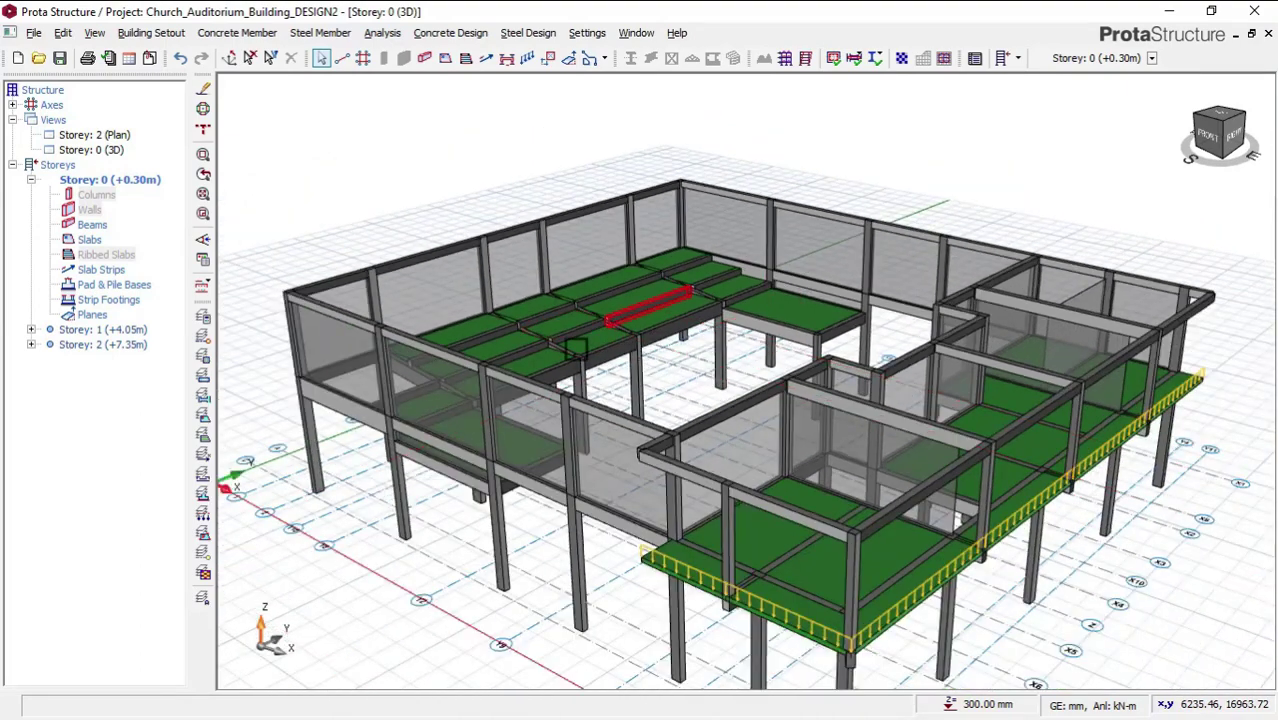
{"action": "scroll", "coordinate": [617, 309], "scroll_direction": "up", "scroll_amount": 2}
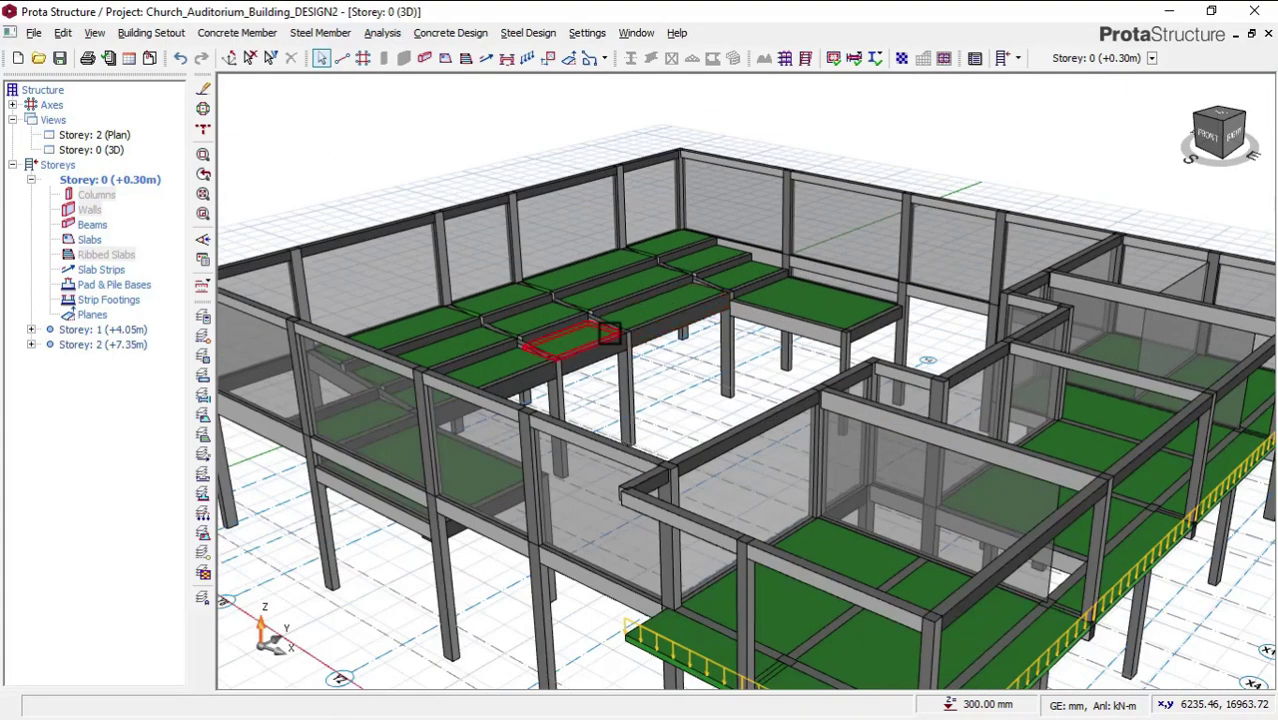
{"action": "middle_click_drag", "start_coordinate": [650, 337], "coordinate": [691, 312]}
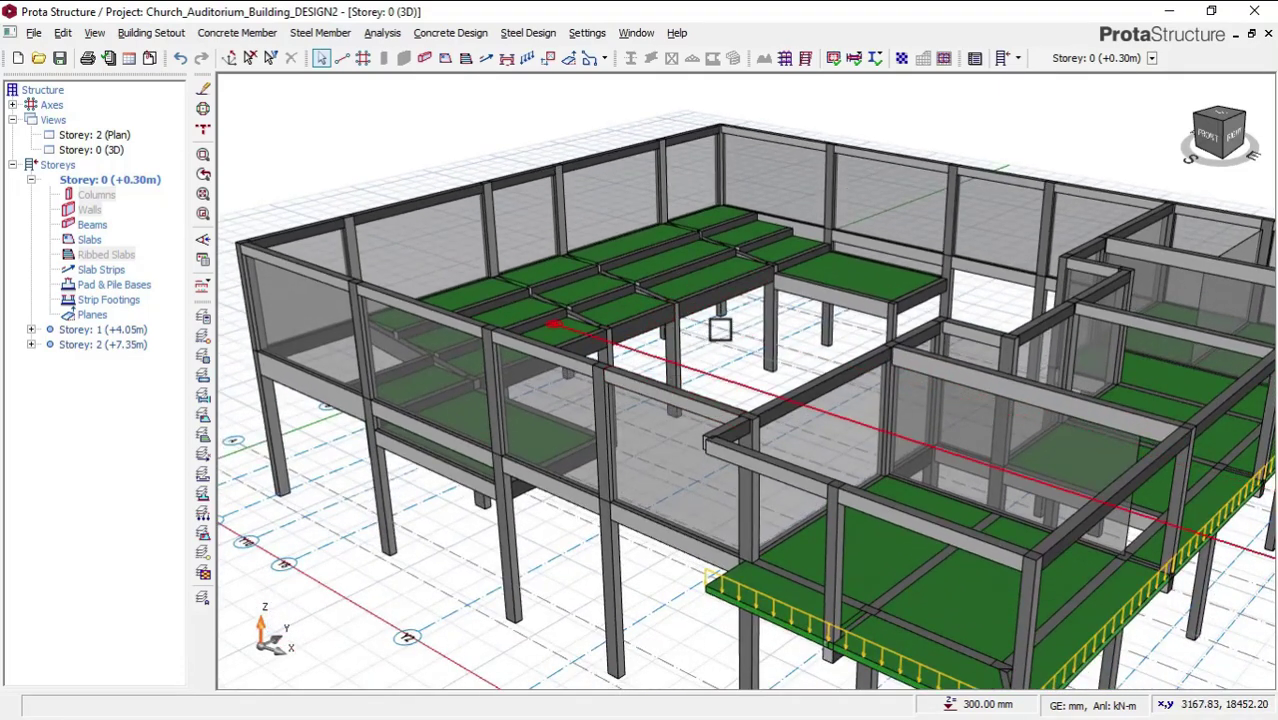
{"action": "scroll", "coordinate": [750, 310], "scroll_direction": "up", "scroll_amount": 2}
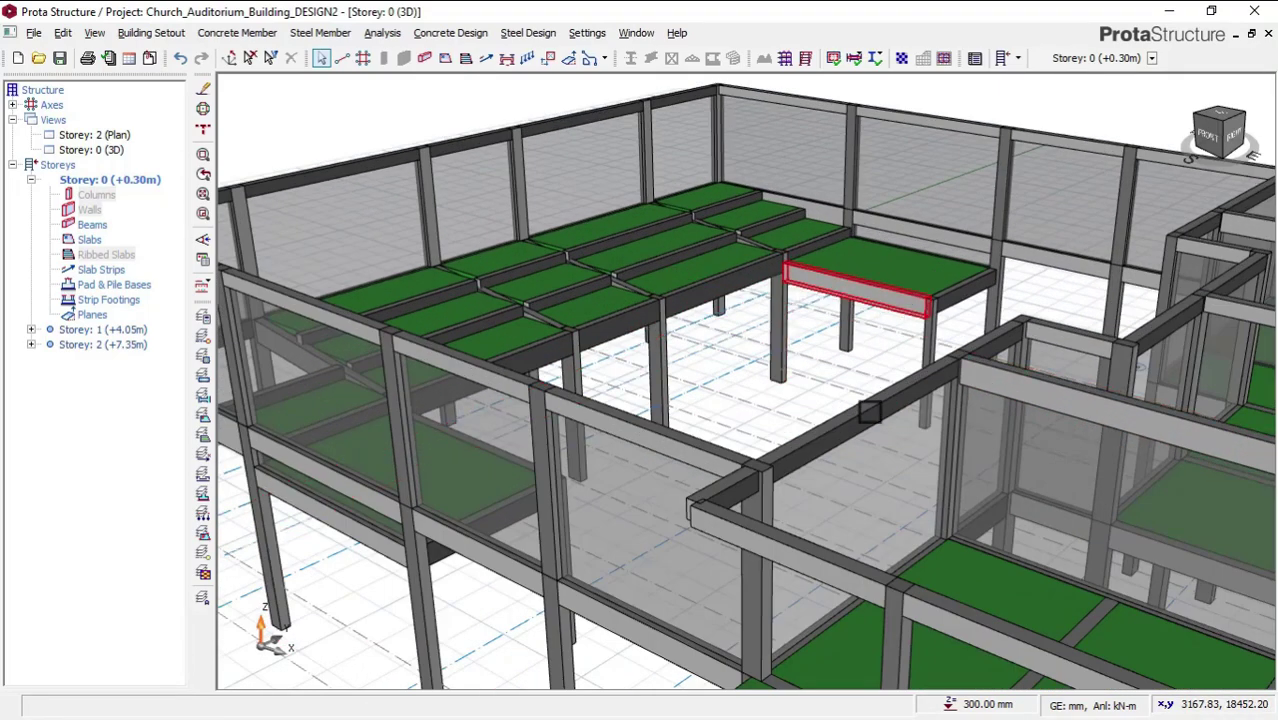
{"action": "scroll", "coordinate": [870, 408], "scroll_direction": "down", "scroll_amount": 2}
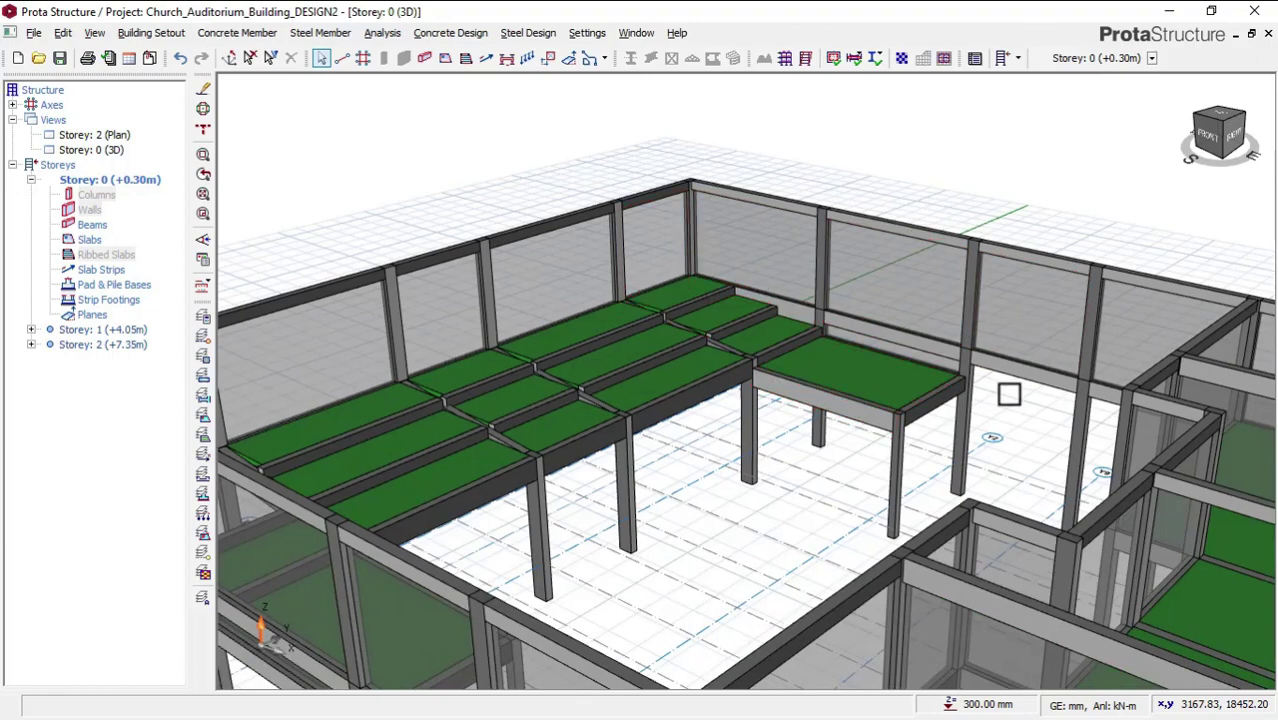
{"action": "scroll", "coordinate": [1007, 391], "scroll_direction": "up", "scroll_amount": 1}
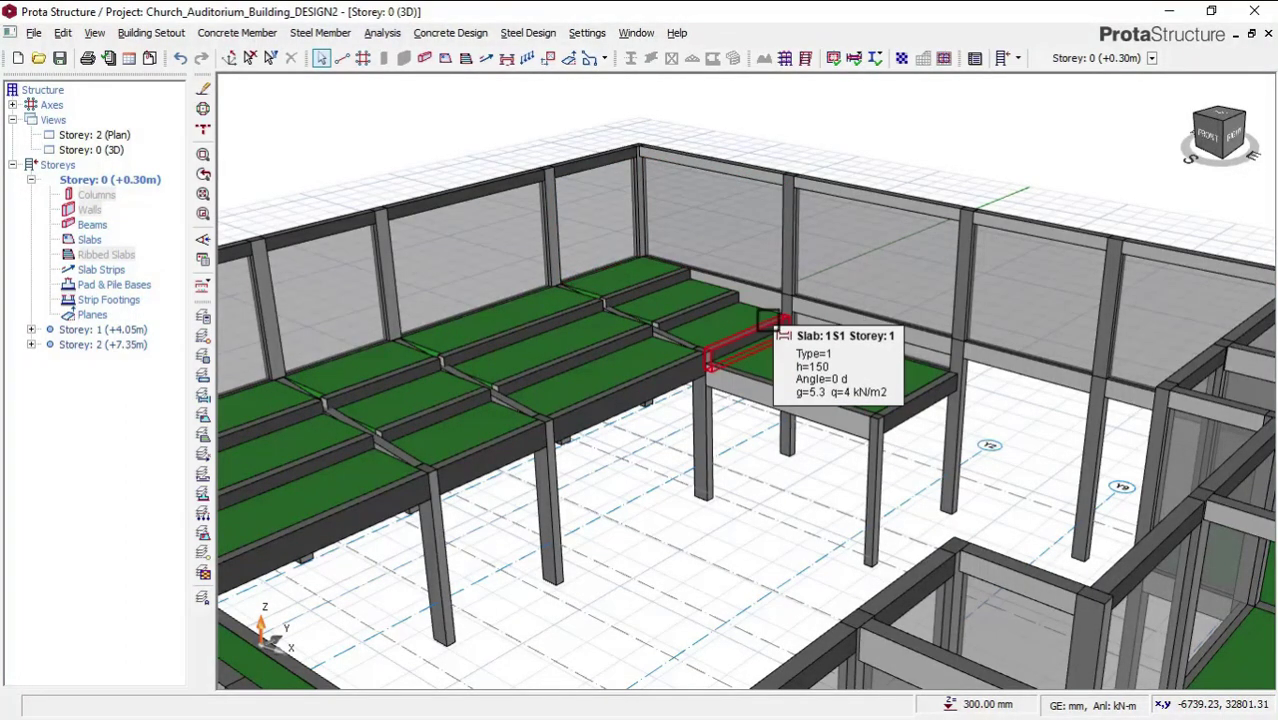
{"action": "scroll", "coordinate": [774, 287], "scroll_direction": "down", "scroll_amount": 1}
{"action": "scroll", "coordinate": [727, 314], "scroll_direction": "up", "scroll_amount": 1}
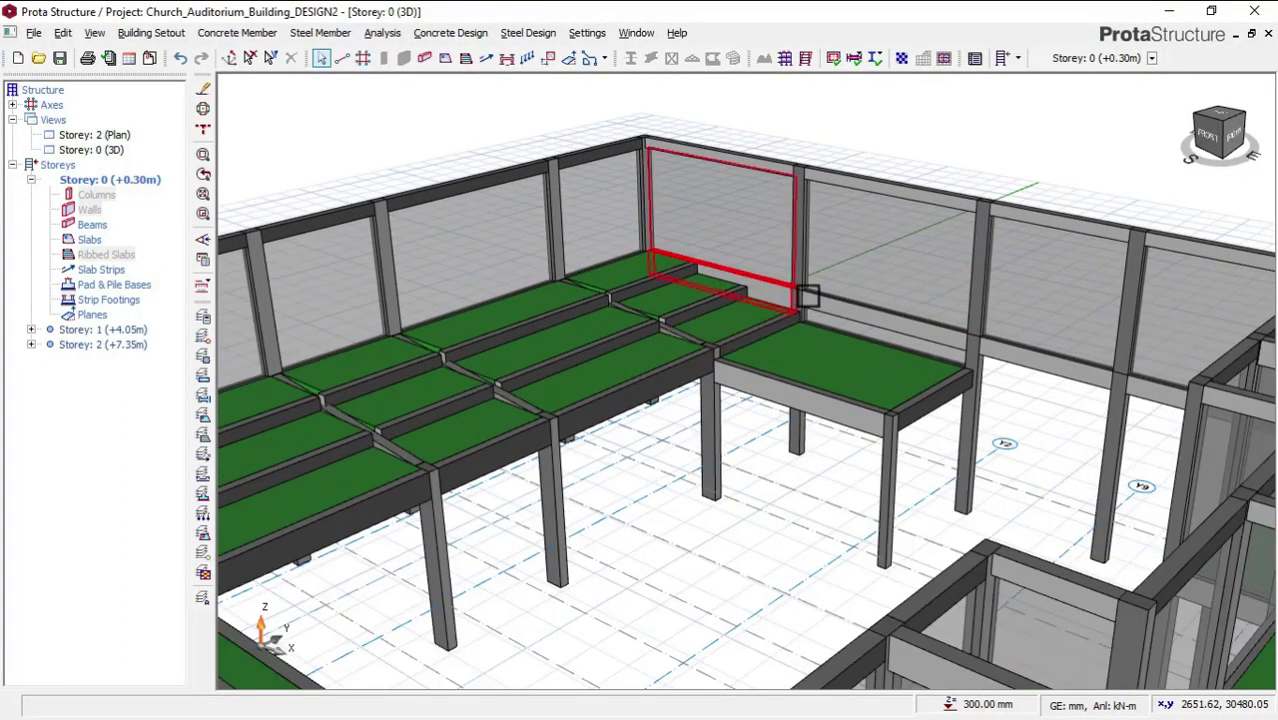
{"action": "mouse_move", "coordinate": [815, 300]}
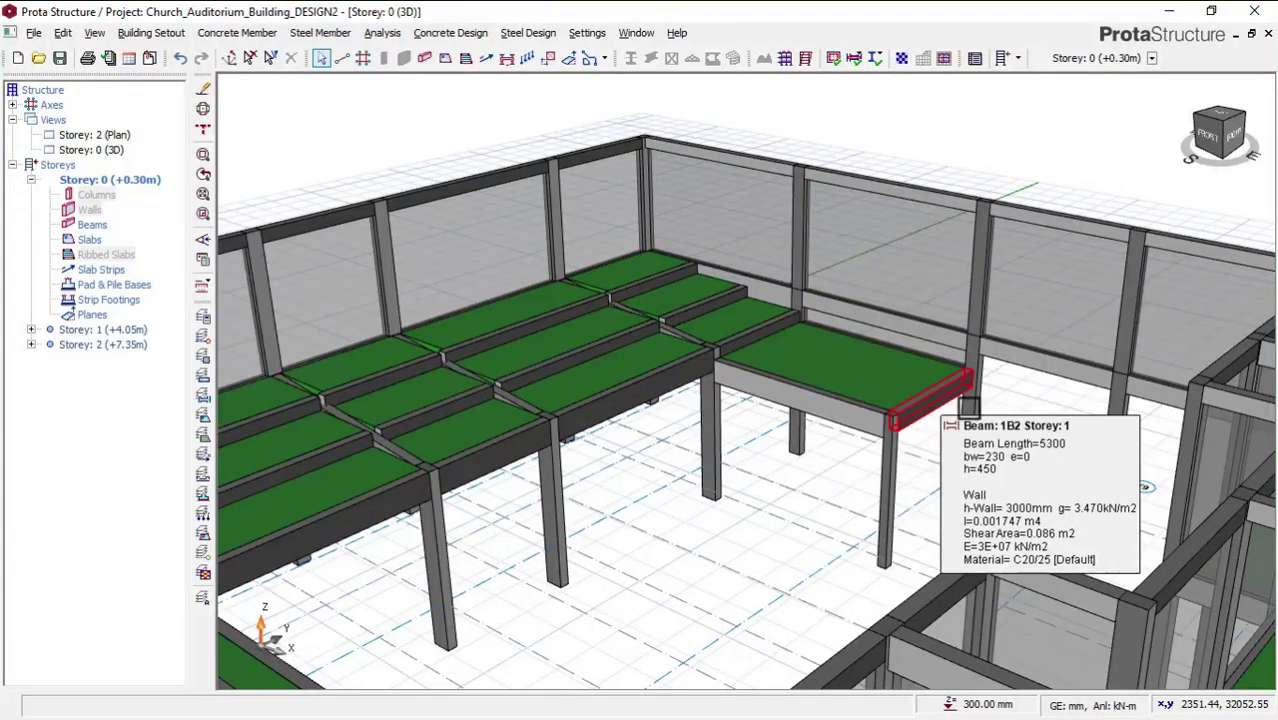
{"action": "scroll", "coordinate": [1010, 383], "scroll_direction": "down", "scroll_amount": 3}
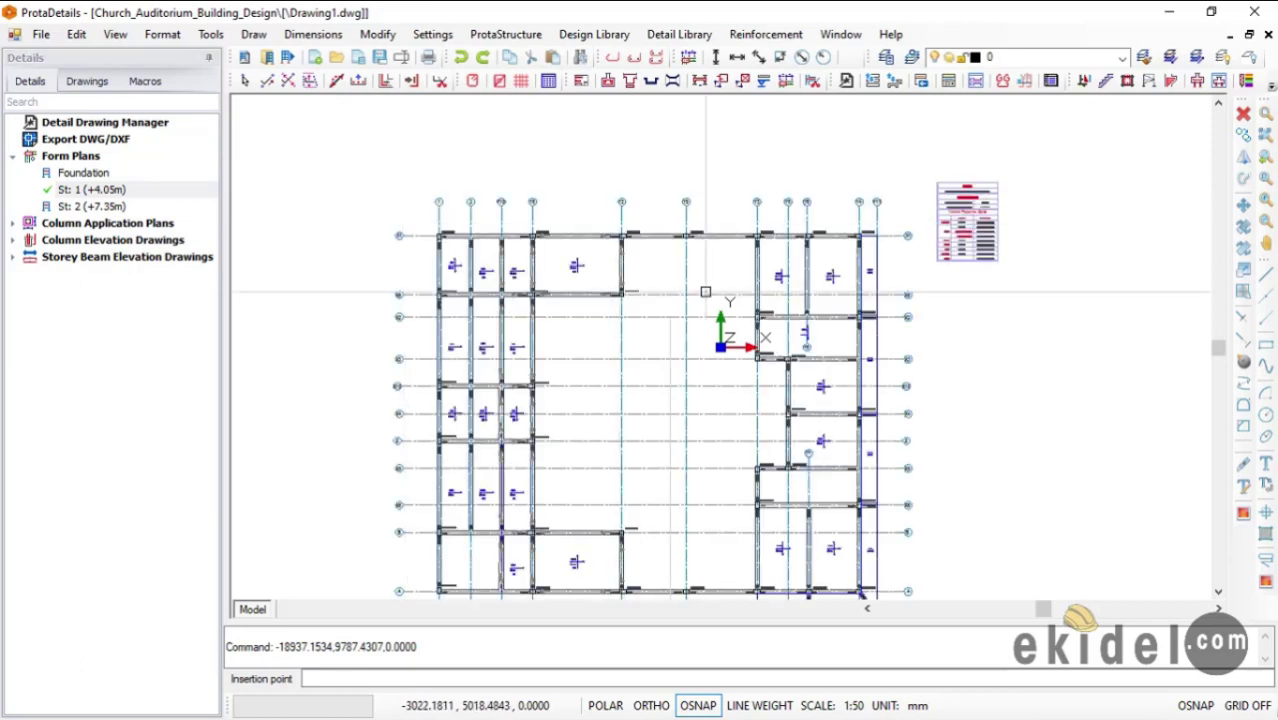
Draw the St: 2 (+7.35m) form plan in ProtaDetails at scale 1:50 and place it beside the St: 1 plan
{"action": "middle_click_drag", "start_coordinate": [437, 314], "coordinate": [523, 336]}
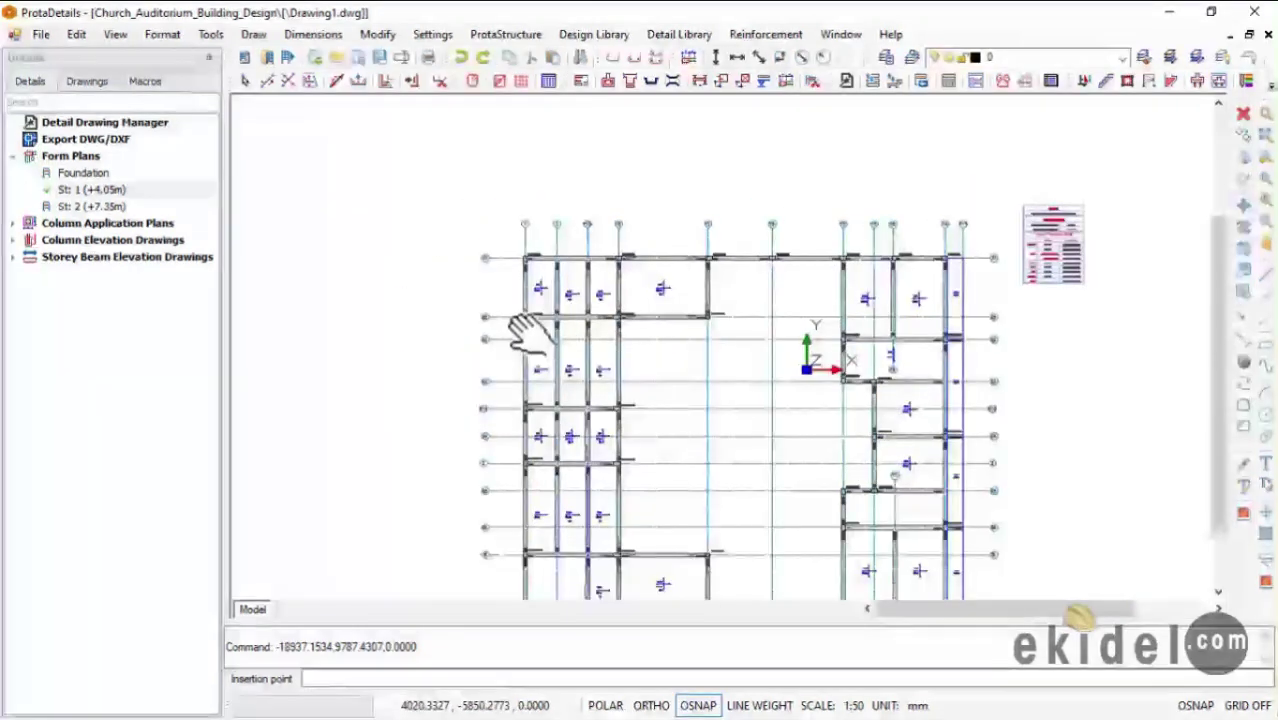
{"action": "scroll", "coordinate": [641, 348], "scroll_direction": "up", "scroll_amount": 2}
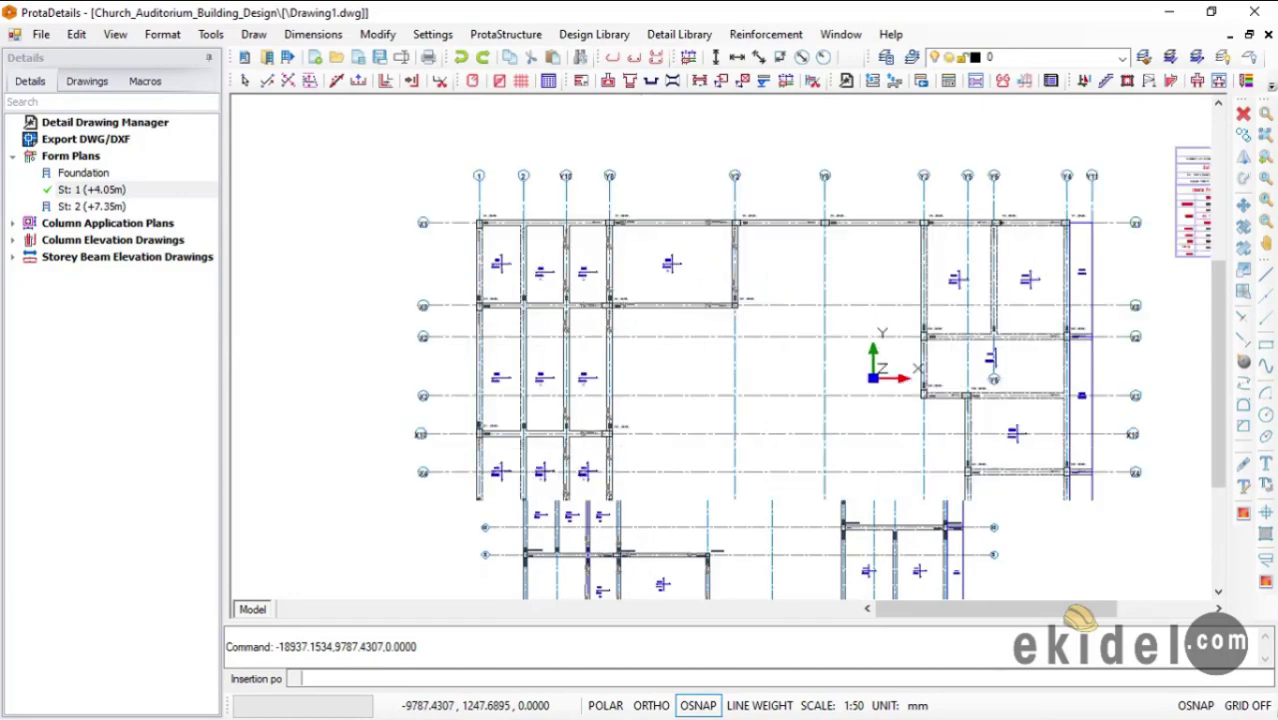
{"action": "scroll", "coordinate": [631, 318], "scroll_direction": "up", "scroll_amount": 1}
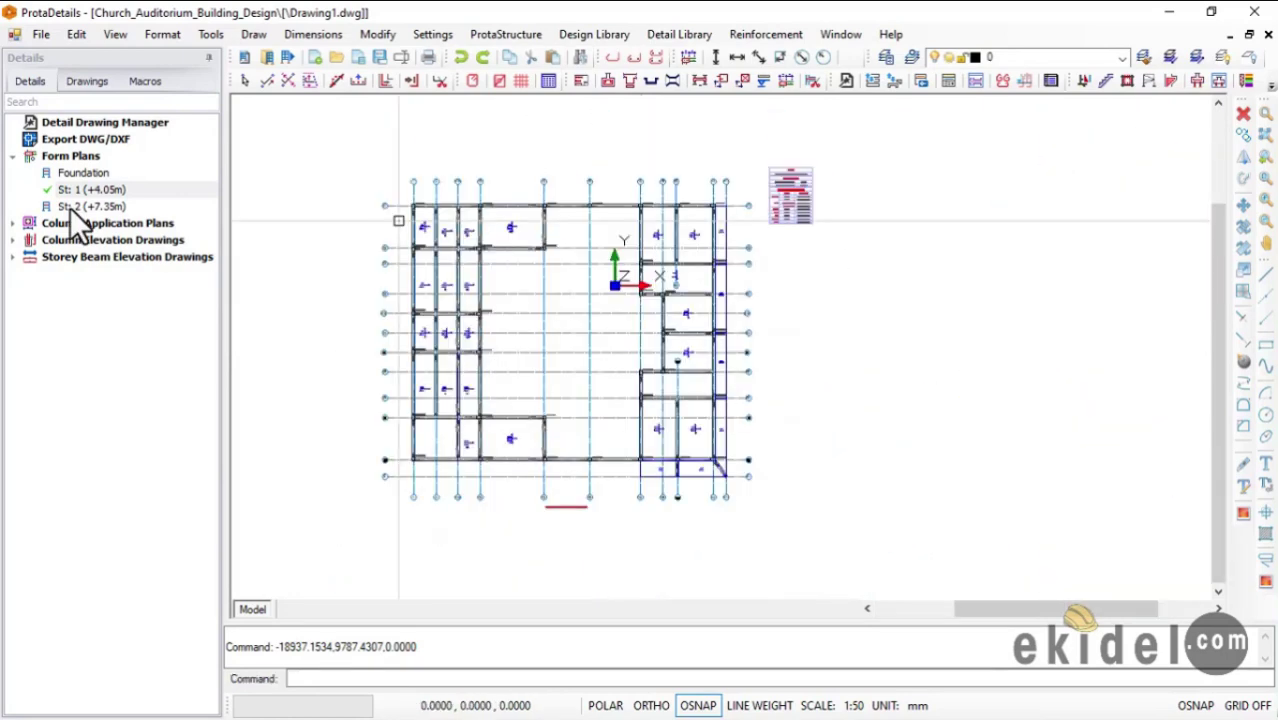
{"action": "left_click", "coordinate": [70, 208]}
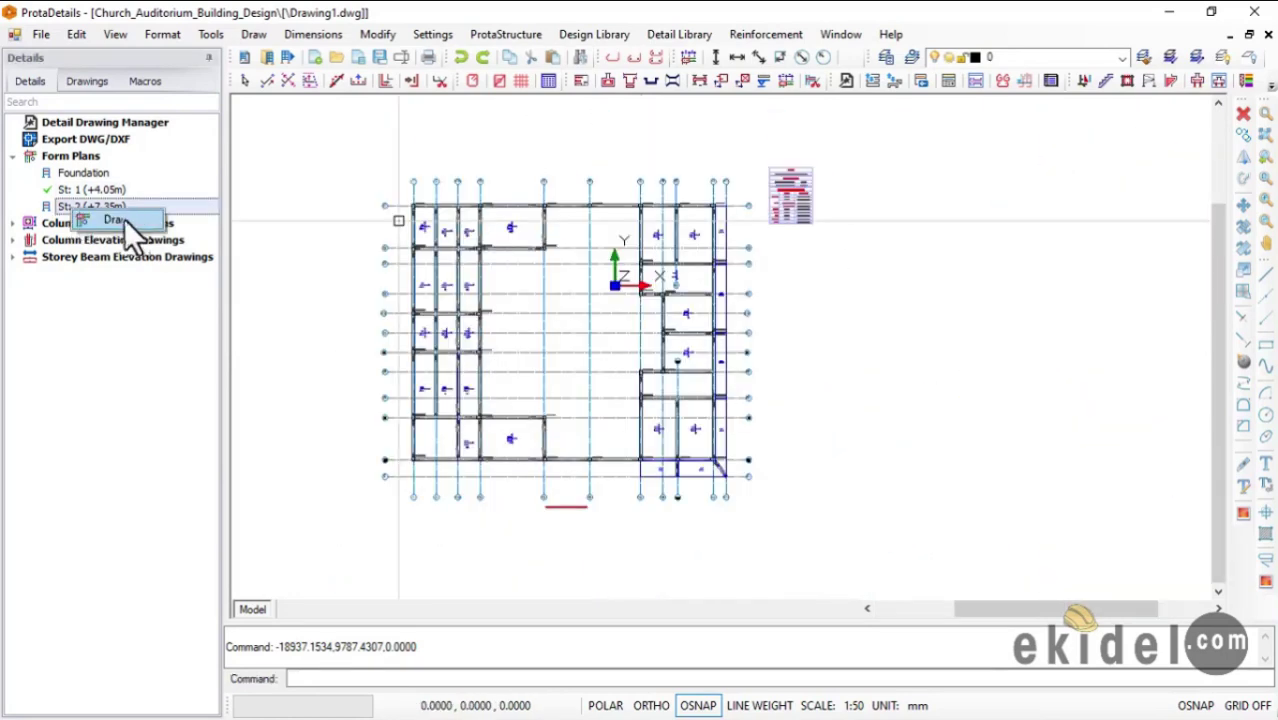
{"action": "left_click", "coordinate": [124, 219]}
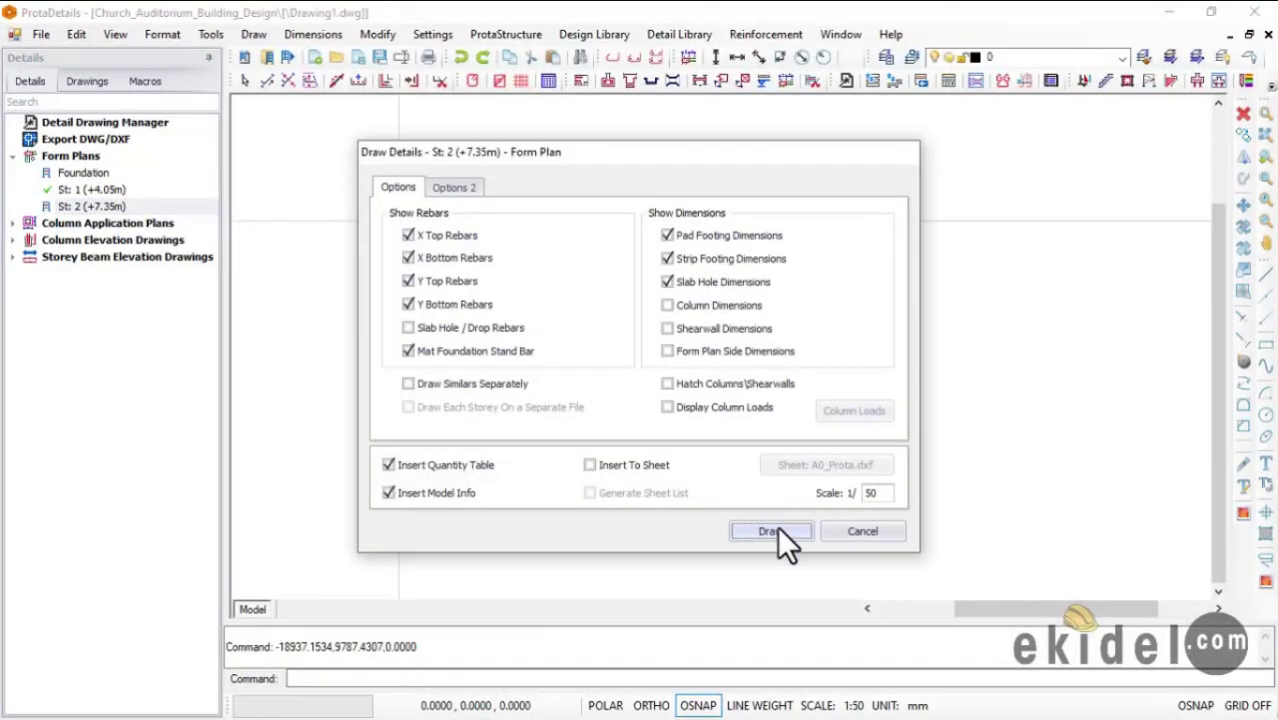
{"action": "key", "text": "Return"}
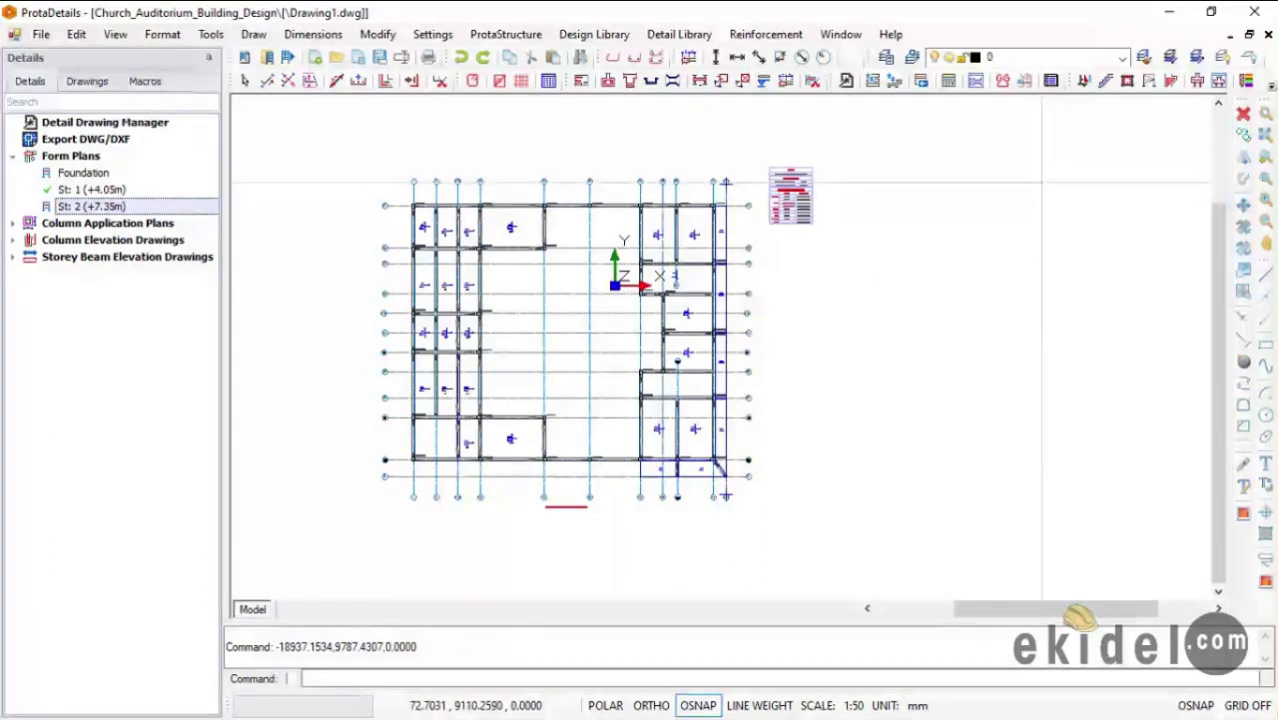
{"action": "left_click", "coordinate": [906, 187]}
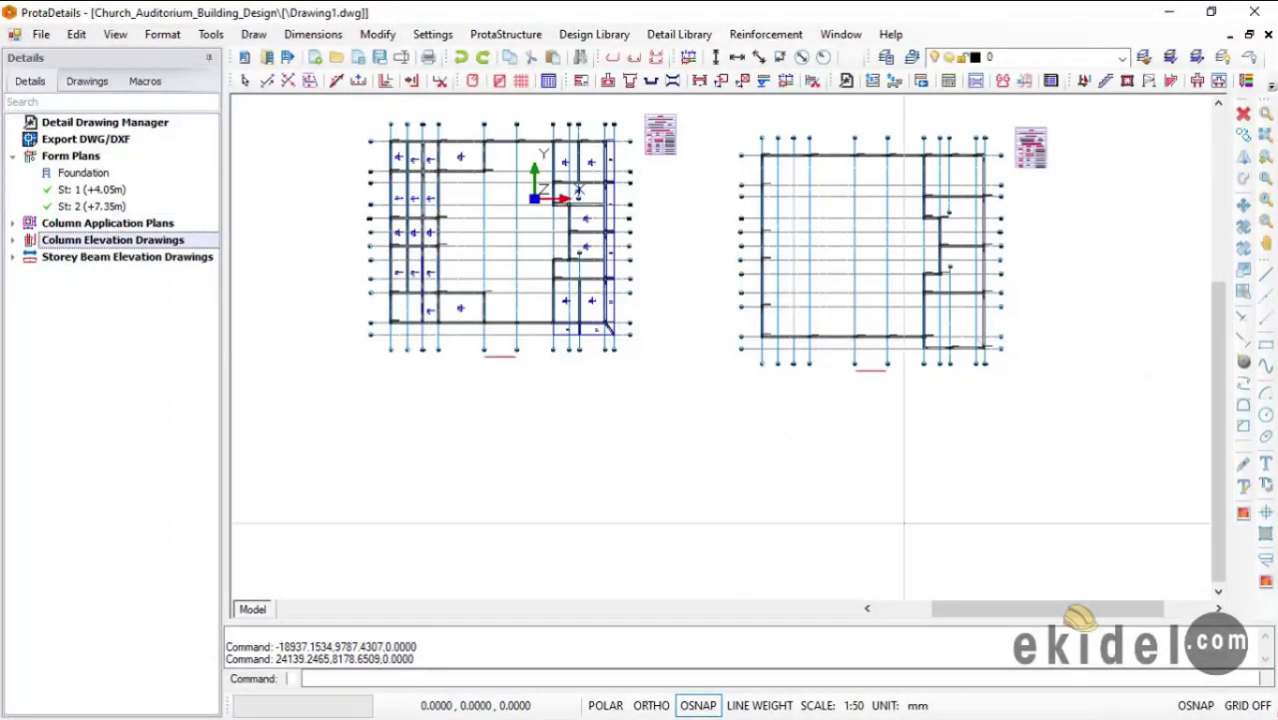
Place the column elevation drawings below the St: 2 form plan and inspect their reinforcement details
{"action": "scroll", "coordinate": [643, 258], "scroll_direction": "down", "scroll_amount": 1}
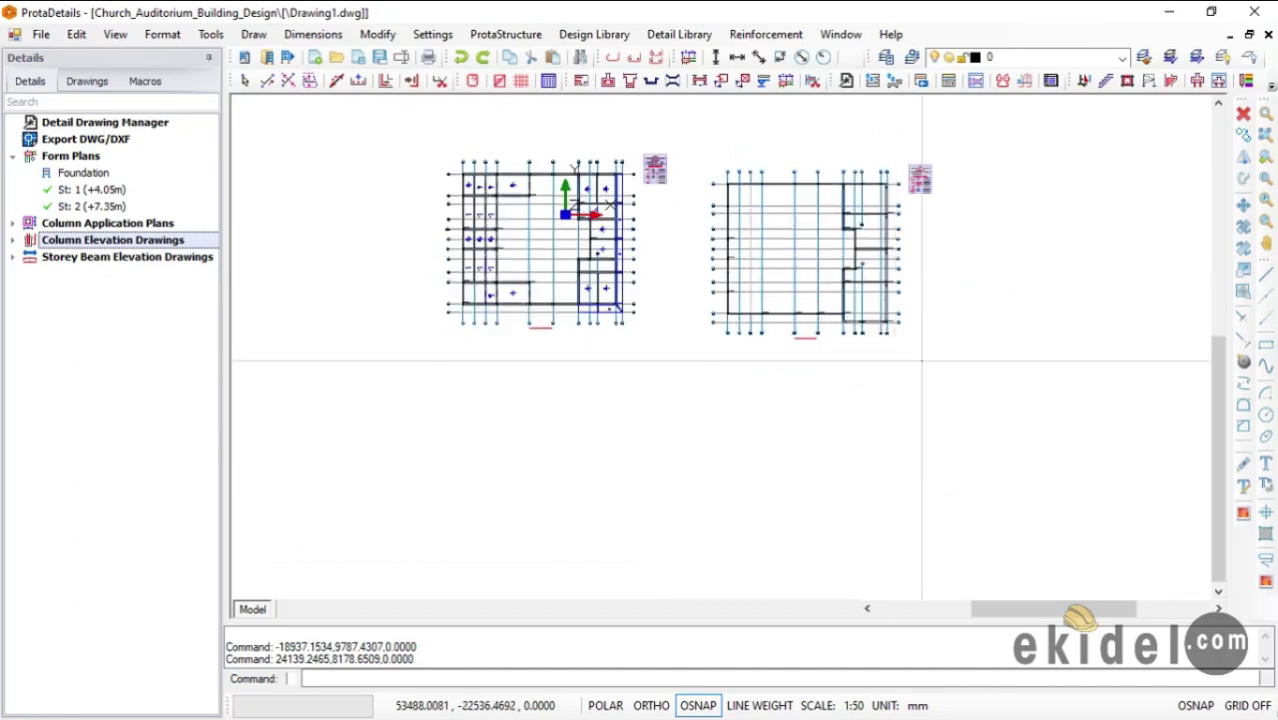
{"action": "left_click", "coordinate": [960, 364]}
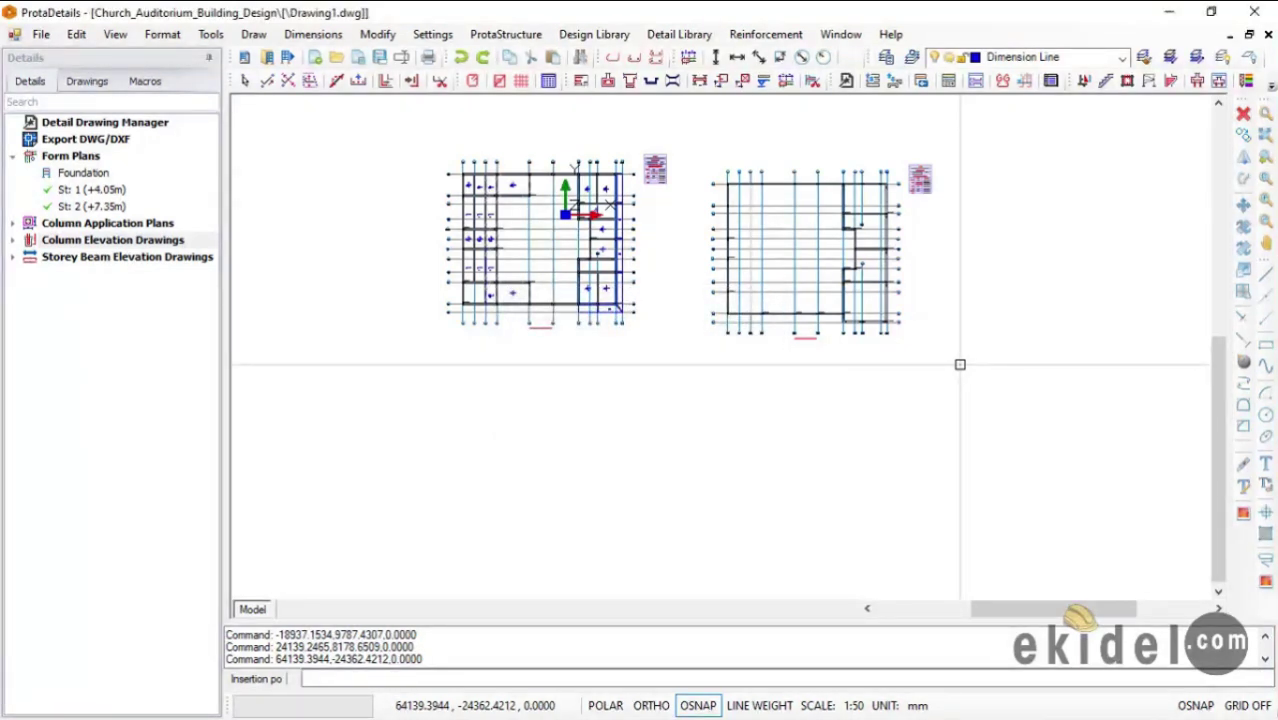
{"action": "scroll", "coordinate": [960, 364], "scroll_direction": "up", "scroll_amount": 3}
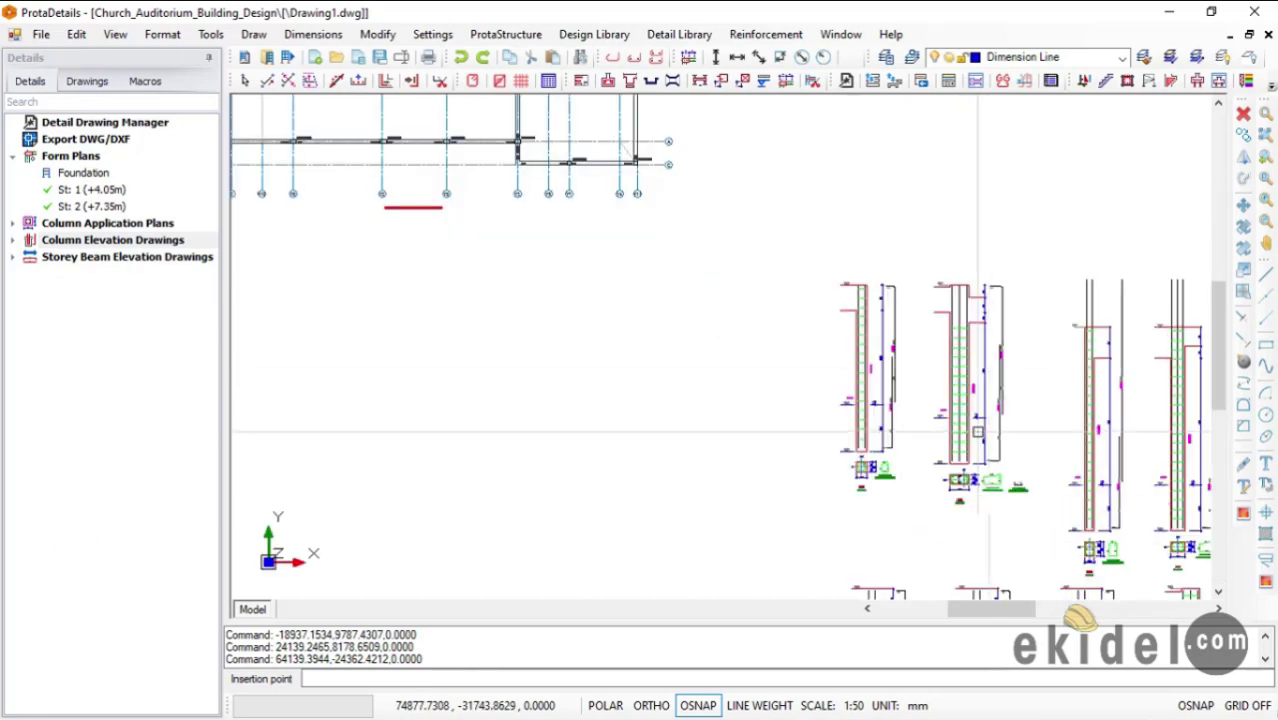
{"action": "scroll", "coordinate": [960, 364], "scroll_direction": "up", "scroll_amount": 2}
{"action": "scroll", "coordinate": [985, 420], "scroll_direction": "up", "scroll_amount": 2}
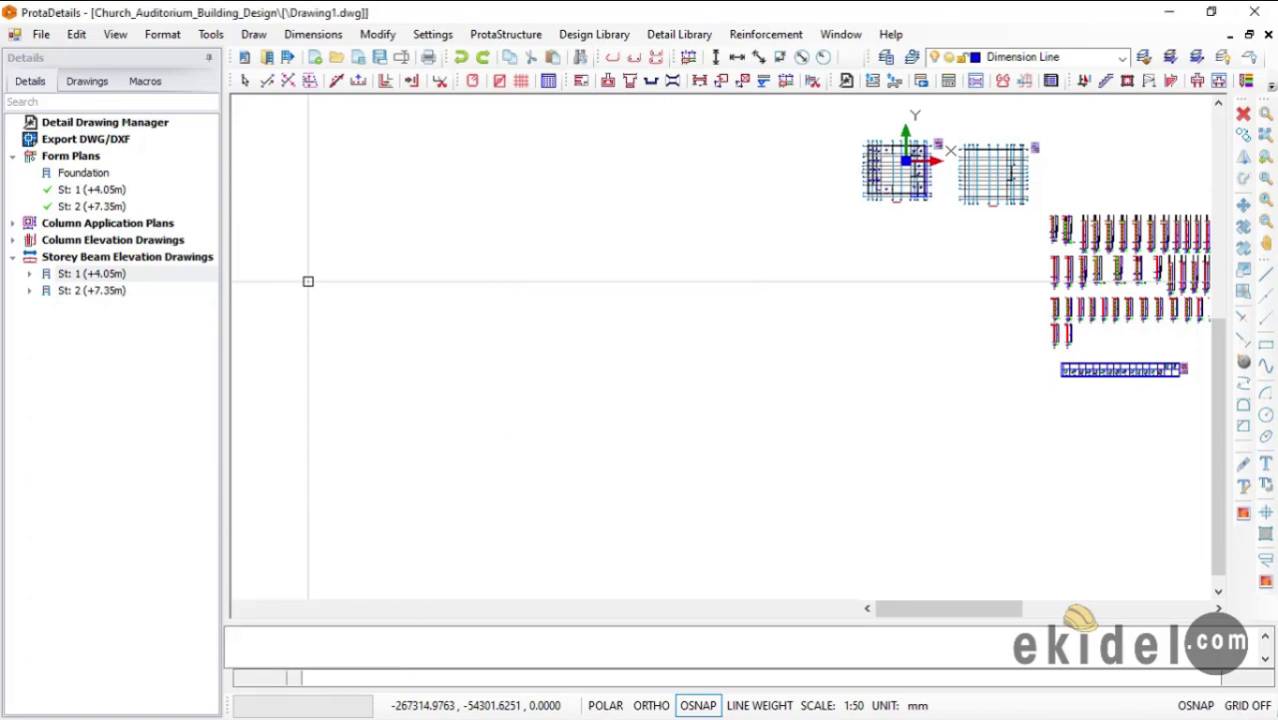
Place the St: 1 (+4.05m) storey beam elevations in the empty area away from the form plans and inspect the beam details
{"action": "left_click", "coordinate": [308, 281]}
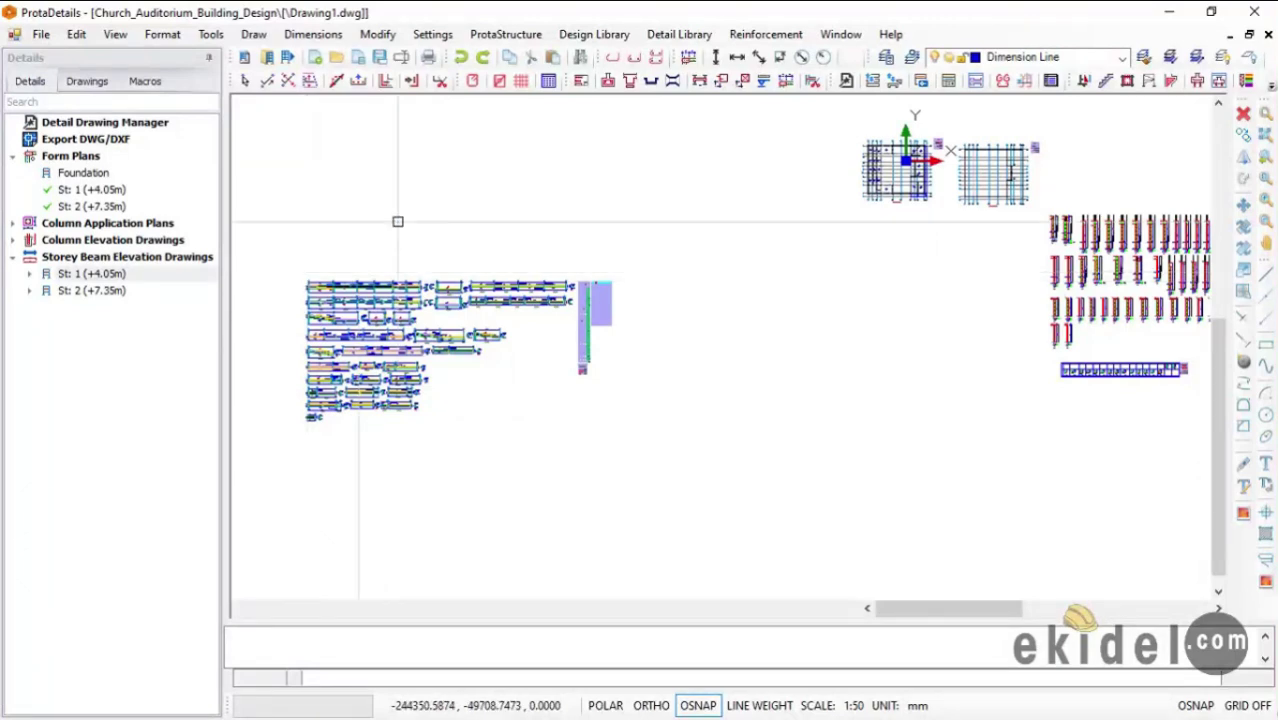
{"action": "scroll", "coordinate": [297, 298], "scroll_direction": "up", "scroll_amount": 2}
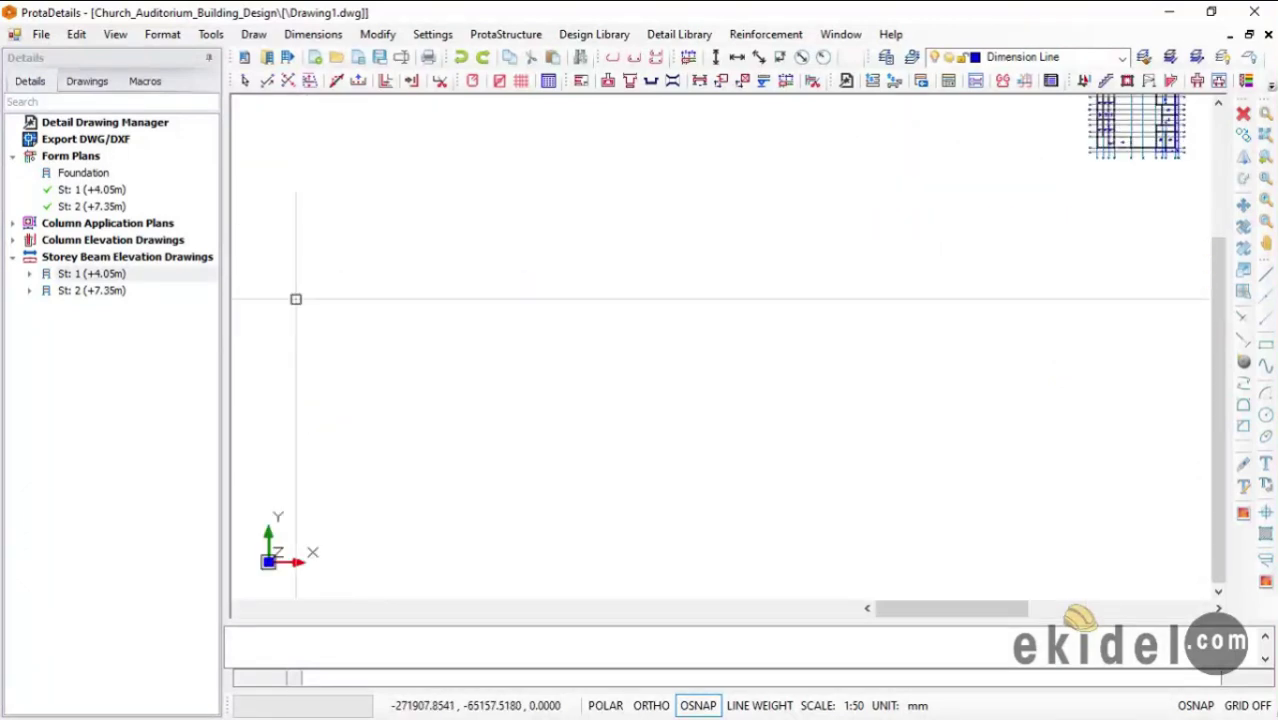
{"action": "scroll", "coordinate": [305, 294], "scroll_direction": "up", "scroll_amount": 1}
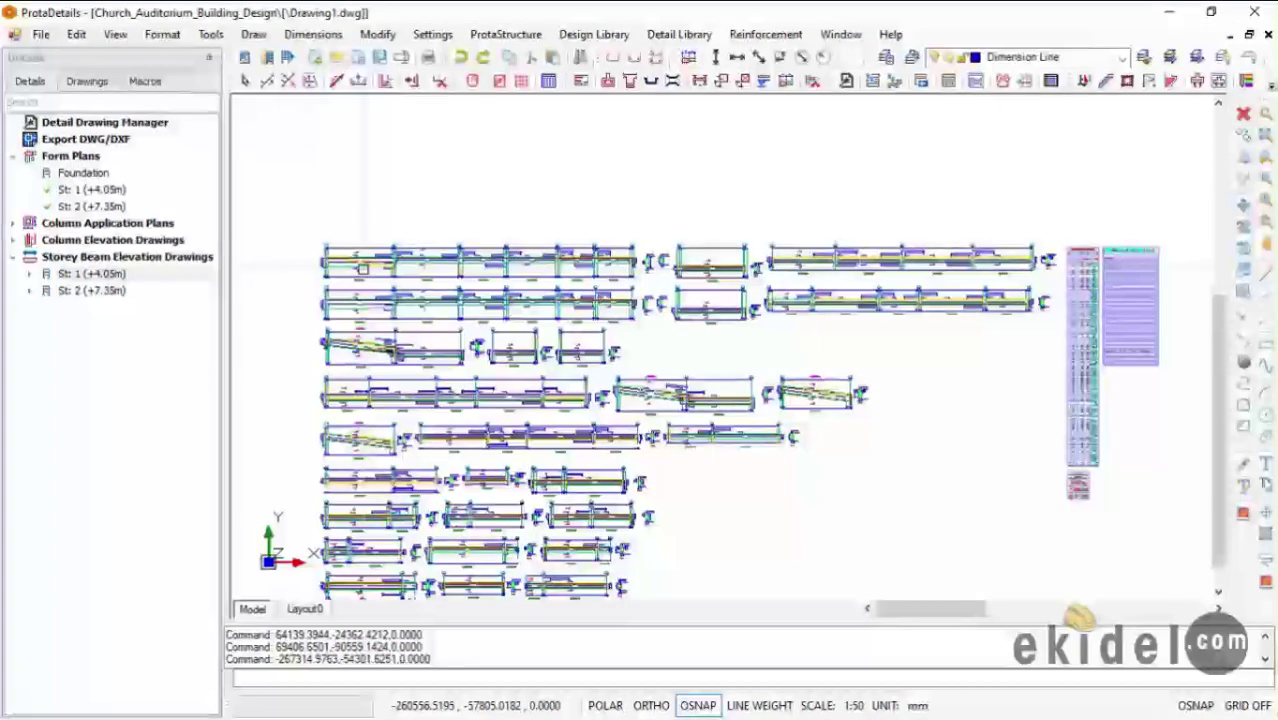
{"action": "scroll", "coordinate": [352, 329], "scroll_direction": "up", "scroll_amount": 3}
{"action": "scroll", "coordinate": [345, 400], "scroll_direction": "up", "scroll_amount": 1}
{"action": "scroll", "coordinate": [345, 398], "scroll_direction": "up", "scroll_amount": 1}
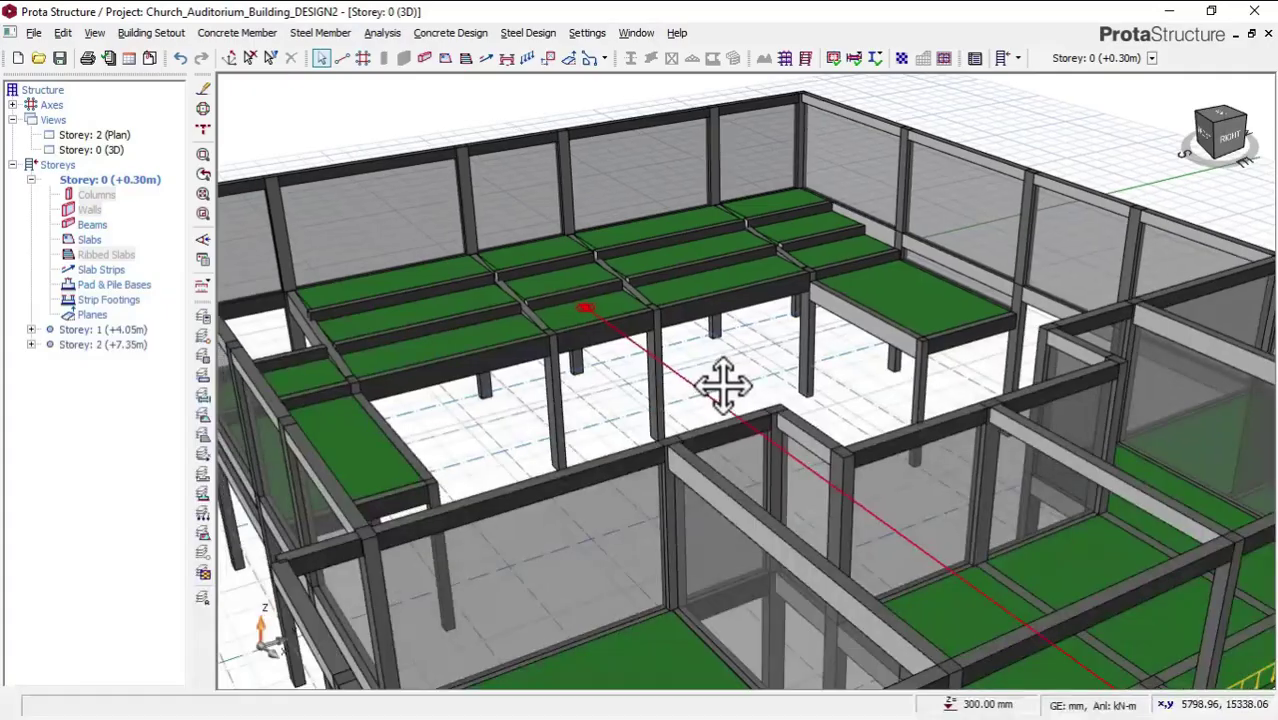
Return to Church_Auditorium_Building_DESIGN2 in ProtaStructure and view the stepped gallery within the whole building
{"action": "middle_click_drag", "start_coordinate": [719, 385], "coordinate": [728, 375]}
{"action": "scroll", "coordinate": [733, 347], "scroll_direction": "down", "scroll_amount": 1}
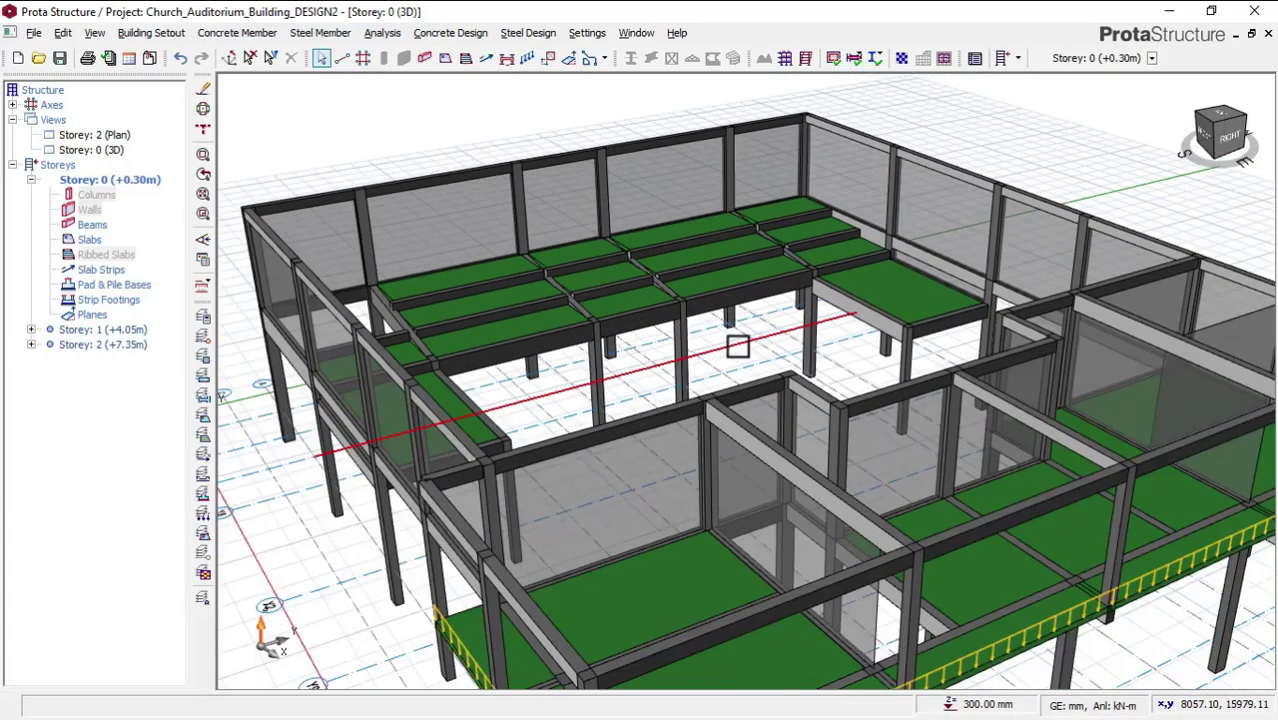